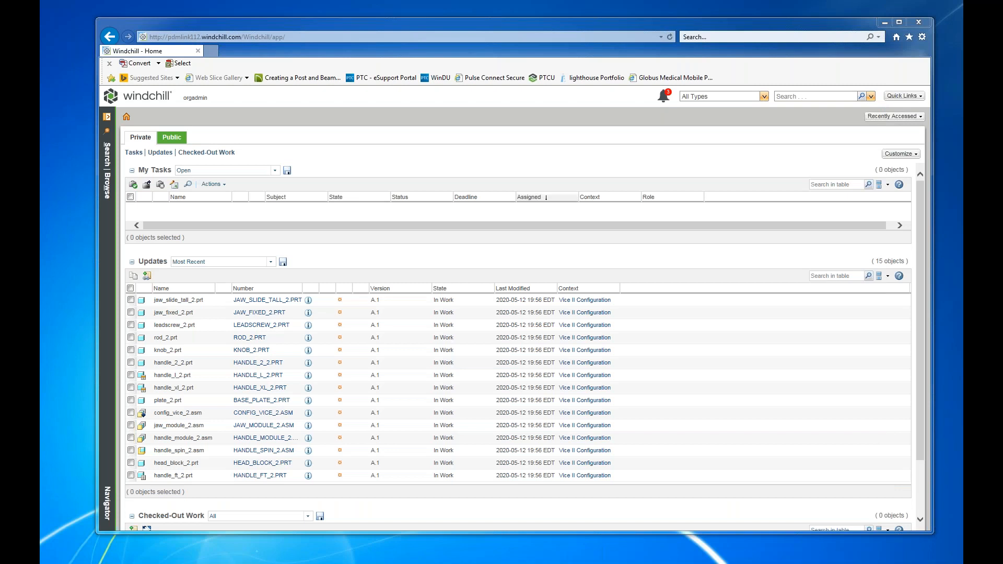
# Switch to Creo Parametric and review the sub-types offered for a new Assembly, without creating a file.
pyautogui.moveTo(1002, 40); pyautogui.dragTo(672, 19)
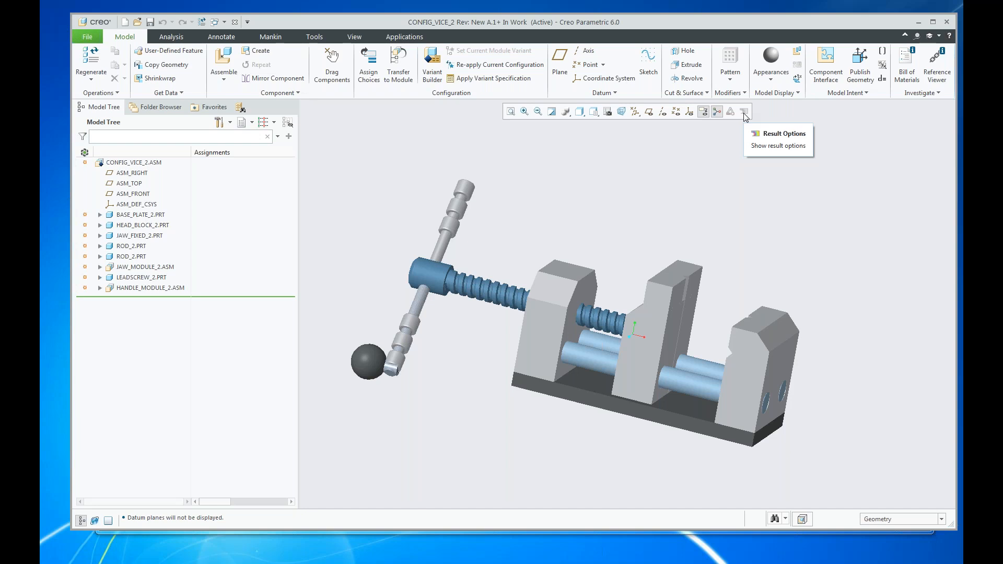
pyautogui.click(87, 37)
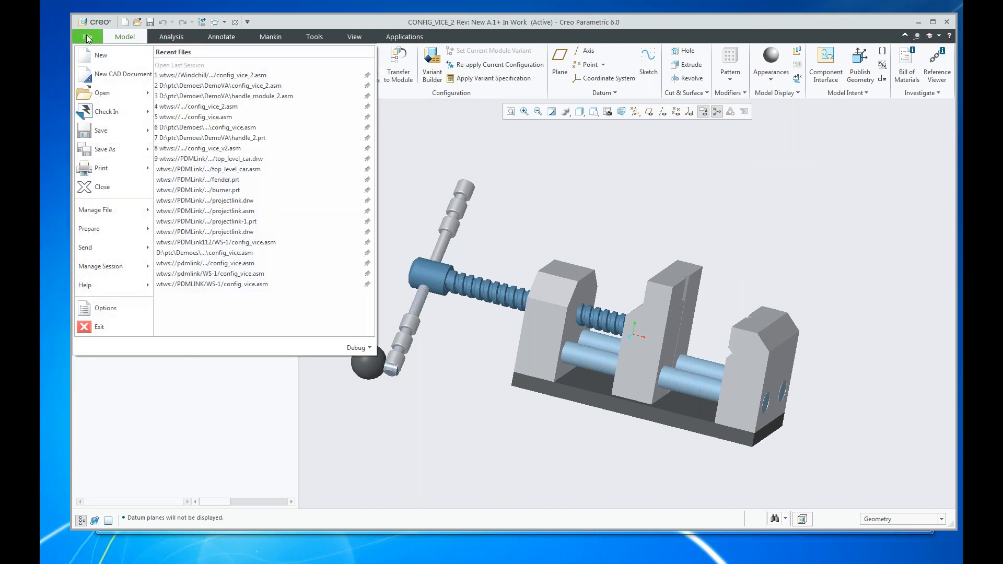
pyautogui.click(102, 55)
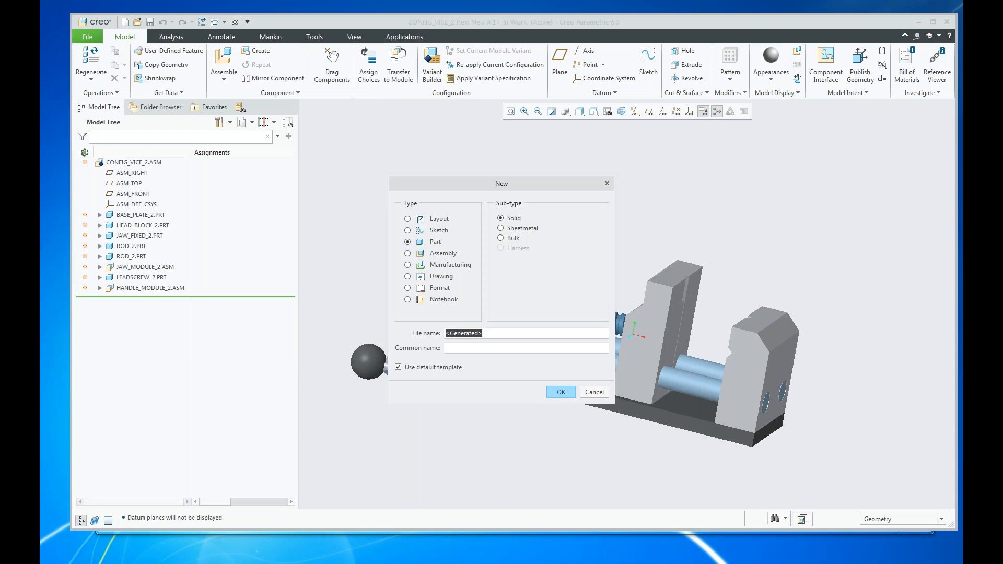
pyautogui.click(408, 254)
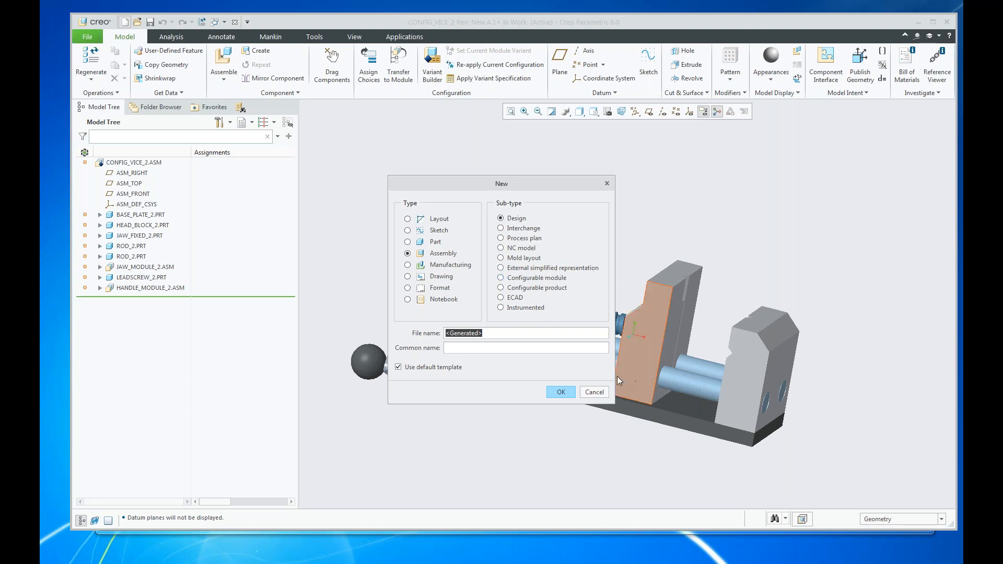
pyautogui.click(598, 392)
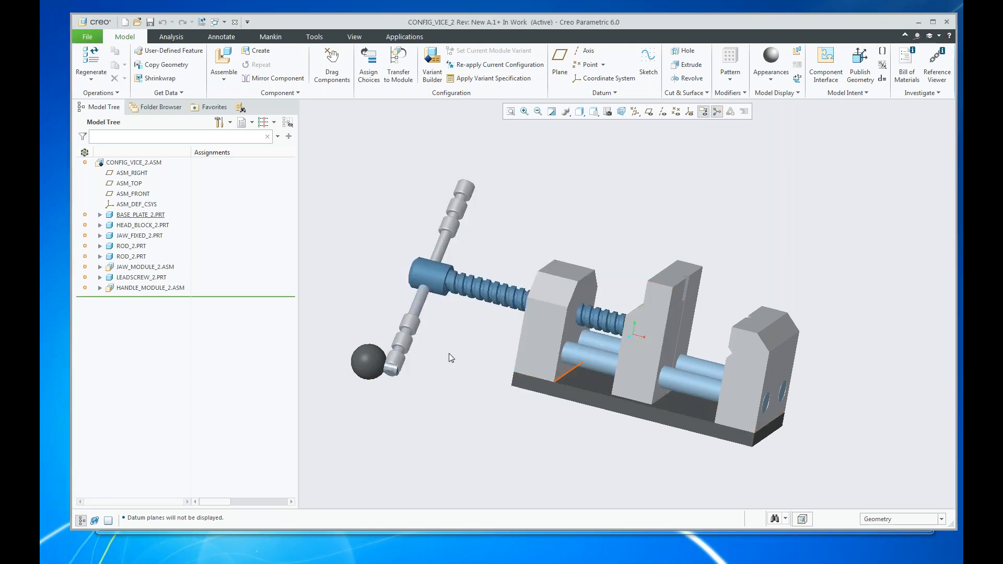
# Examine the structure of CONFIG_VICE_2.ASM, including the variants inside JAW_MODULE_2.ASM and HANDLE_MODULE_2.ASM and the components of HANDLE_SPIN_2.ASM.
pyautogui.click(105, 165)
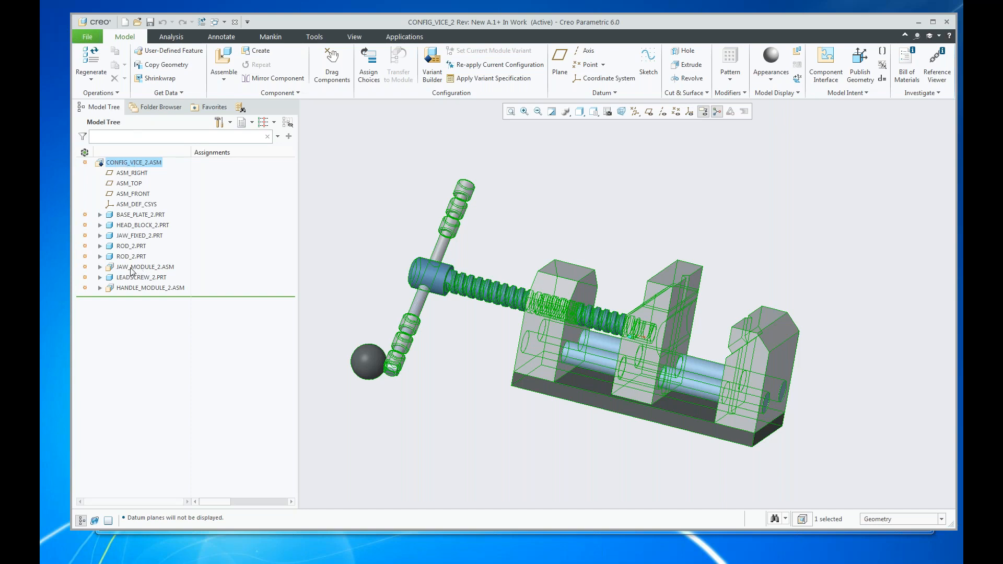
pyautogui.click(100, 267)
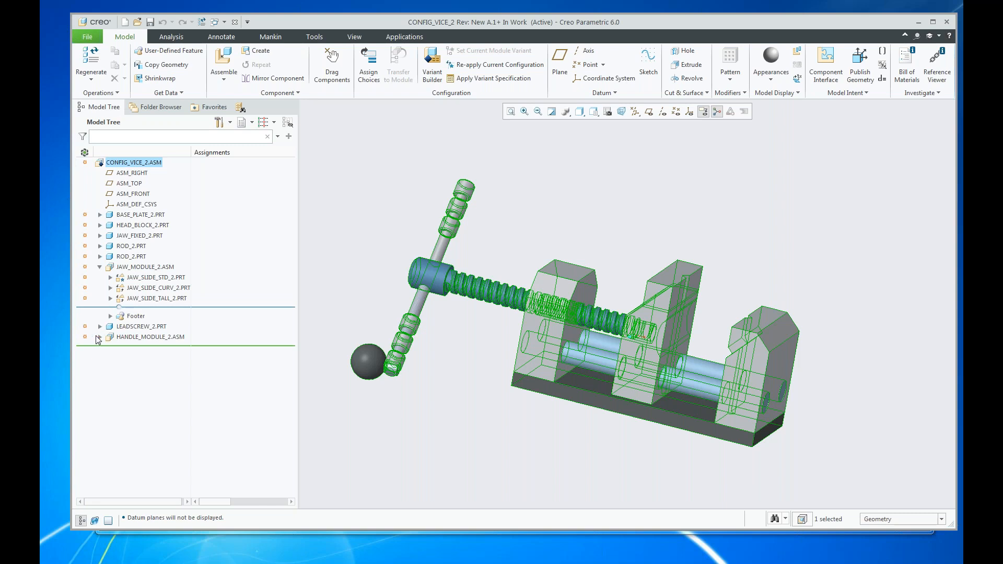
pyautogui.click(99, 337)
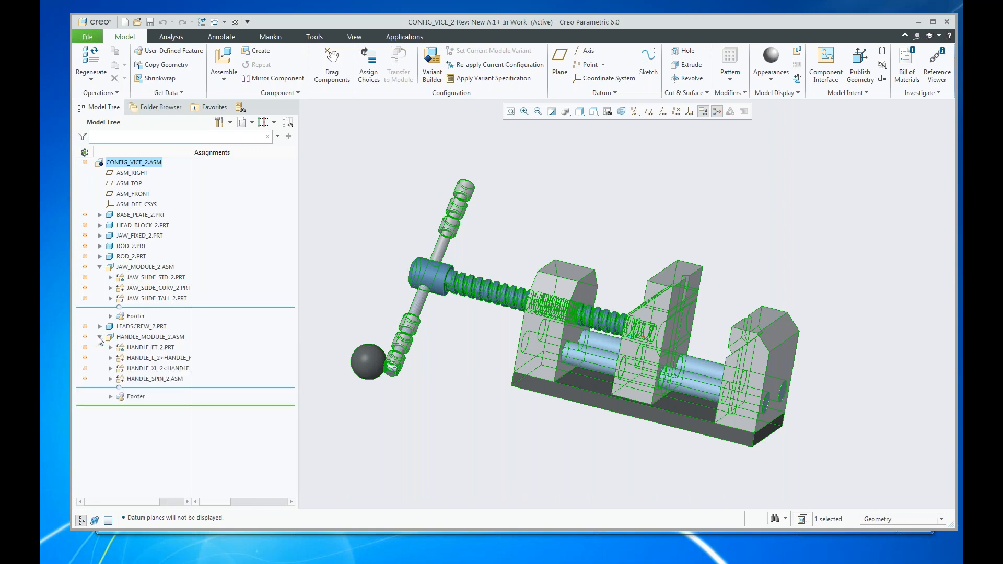
pyautogui.click(145, 268)
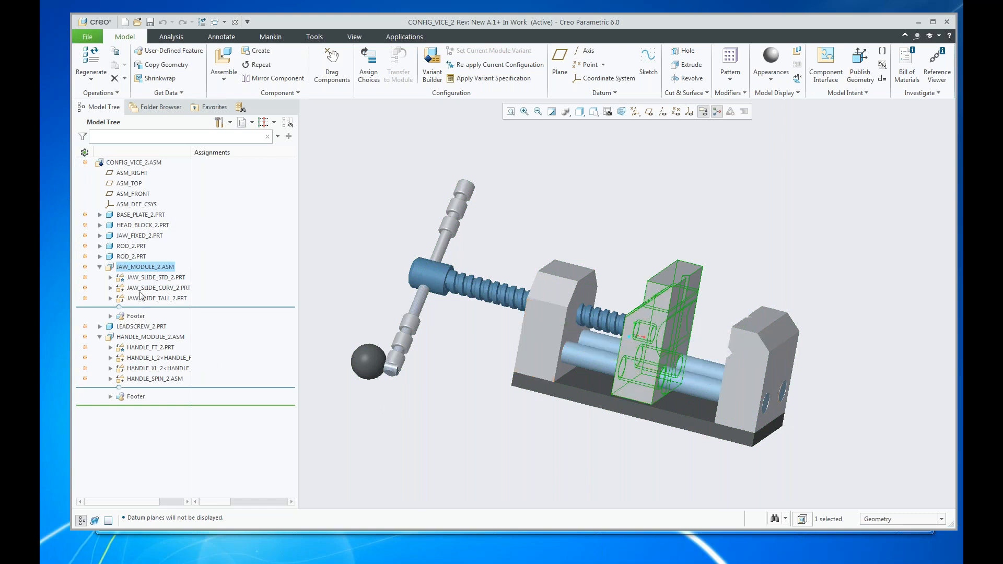
pyautogui.click(149, 337)
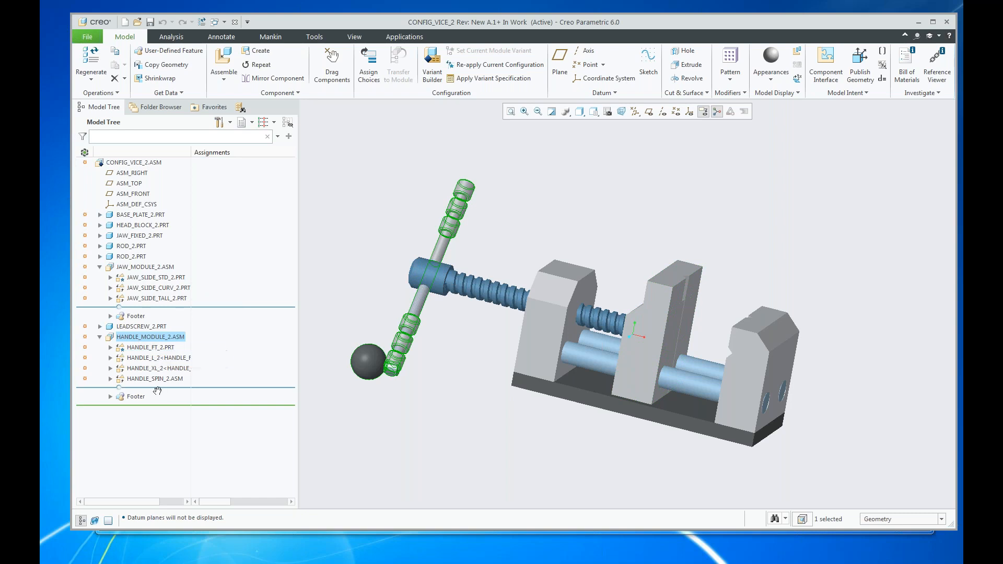
pyautogui.click(110, 378)
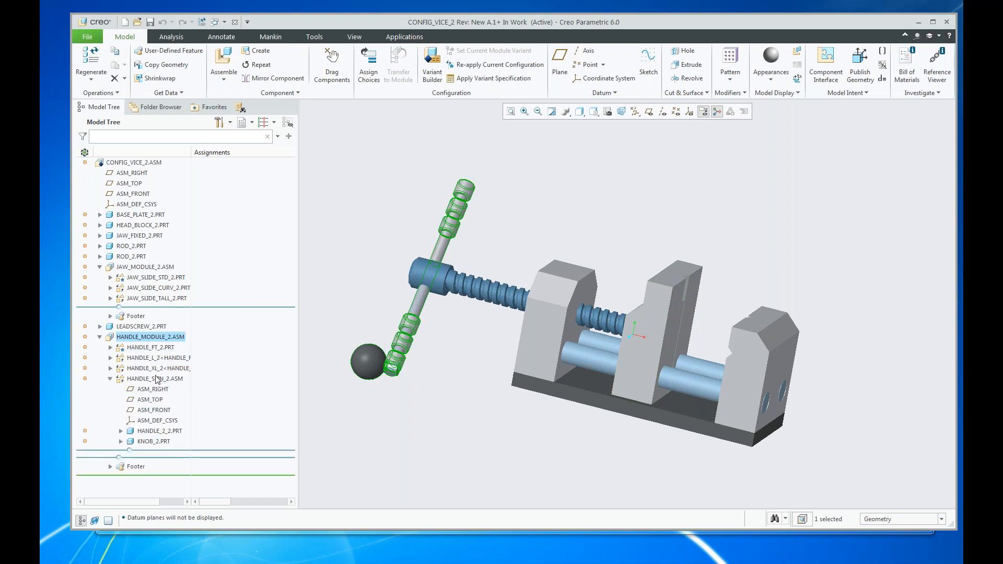
pyautogui.click(110, 379)
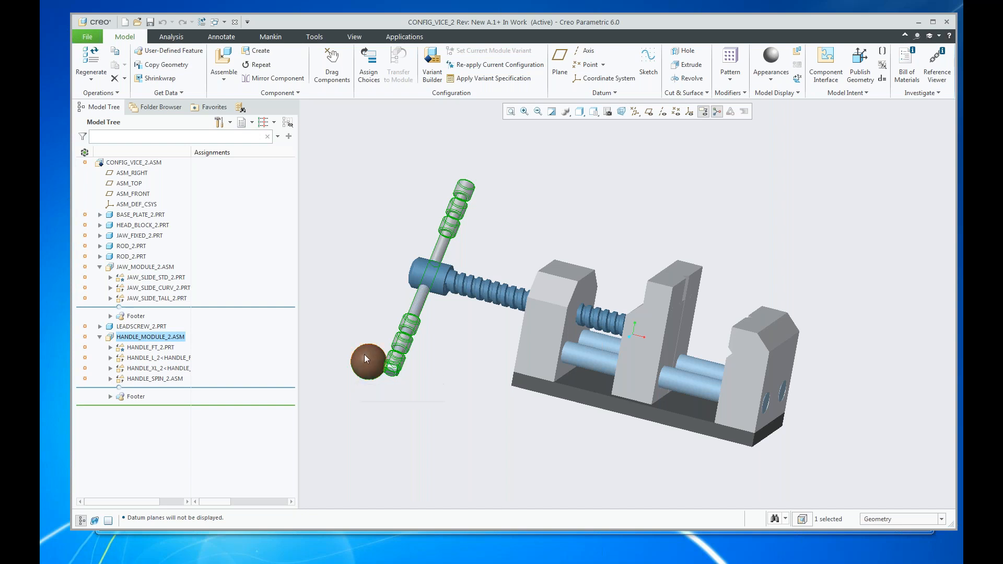
# Open JAW_MODULE_2.ASM in its own window to view its exploded jaw variants, and close that window.
pyautogui.click(156, 267)
pyautogui.click(167, 217)
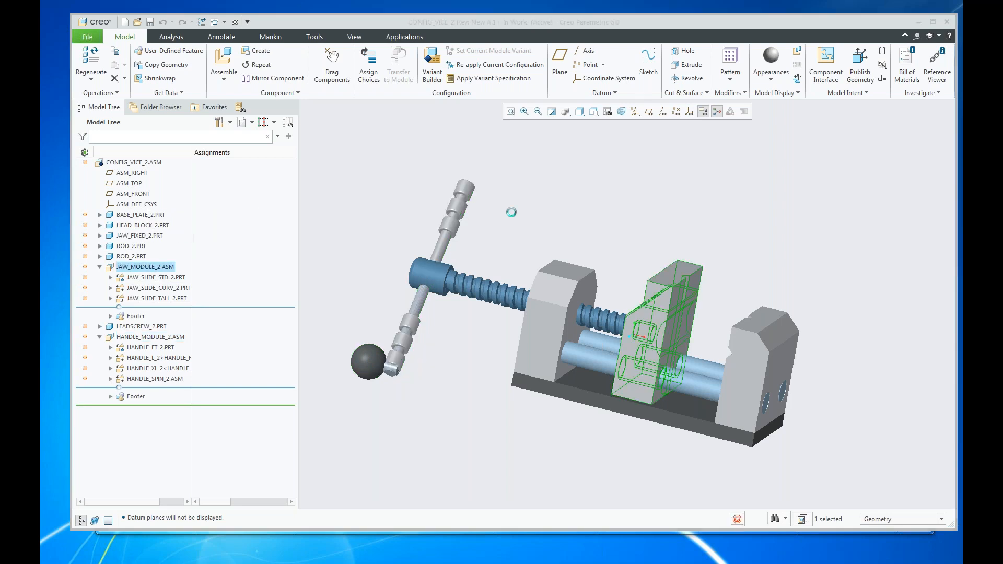
pyautogui.moveTo(1002, 42); pyautogui.dragTo(713, 25)
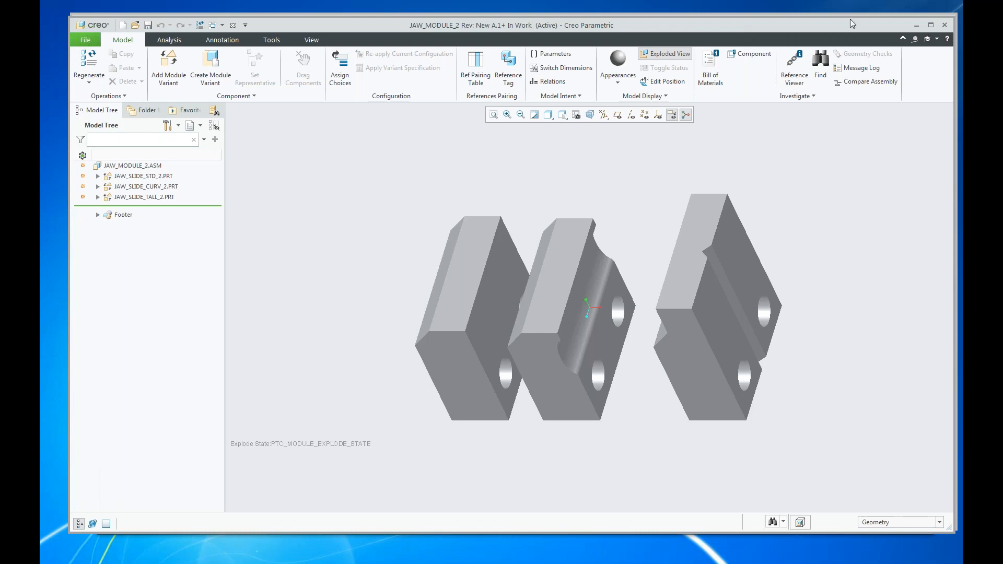
pyautogui.click(945, 25)
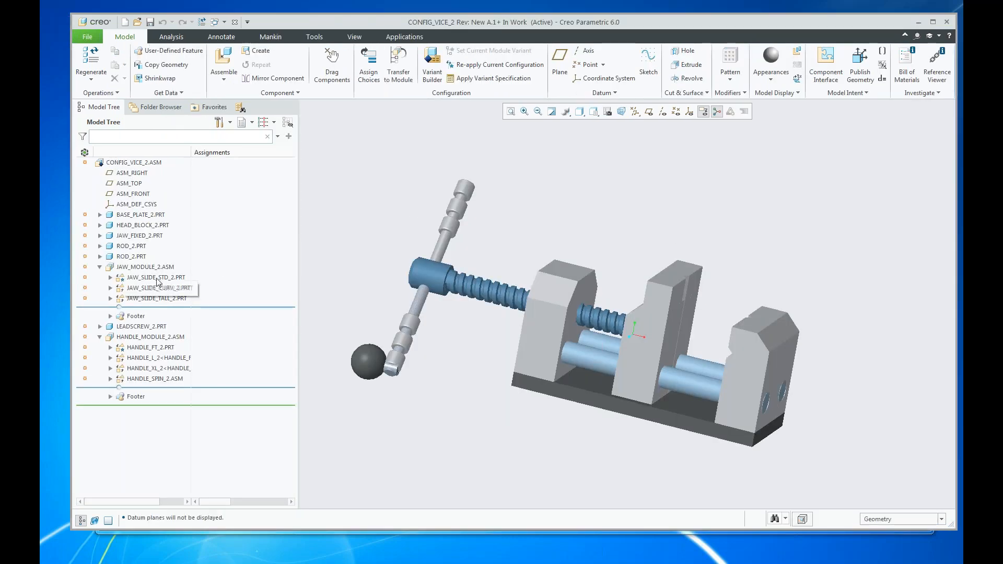
# Highlight the jaw and handle modules in the vice assembly and view the Assign Choices settings for CONFIG_VICE_2.ASM.
pyautogui.click(148, 267)
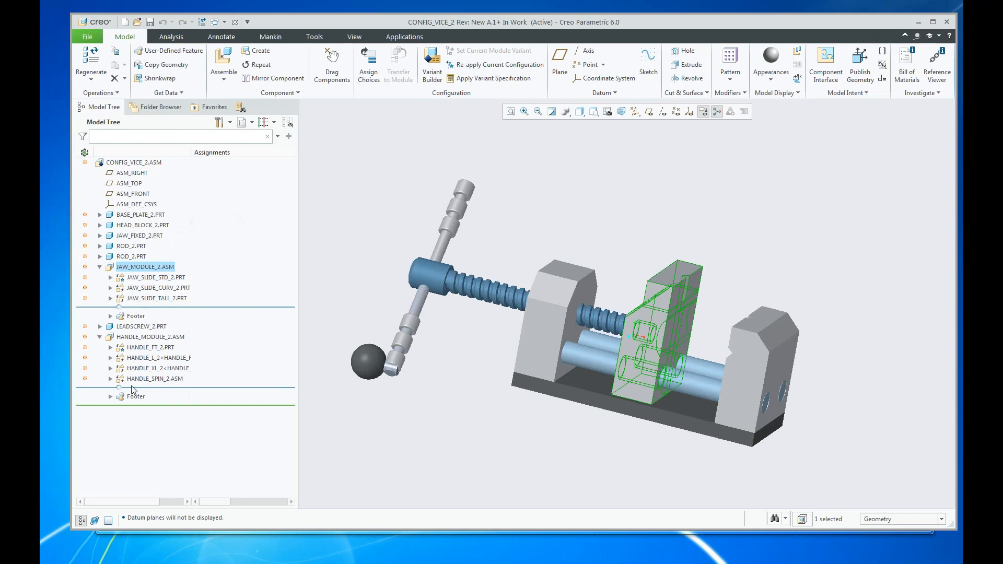
pyautogui.click(135, 338)
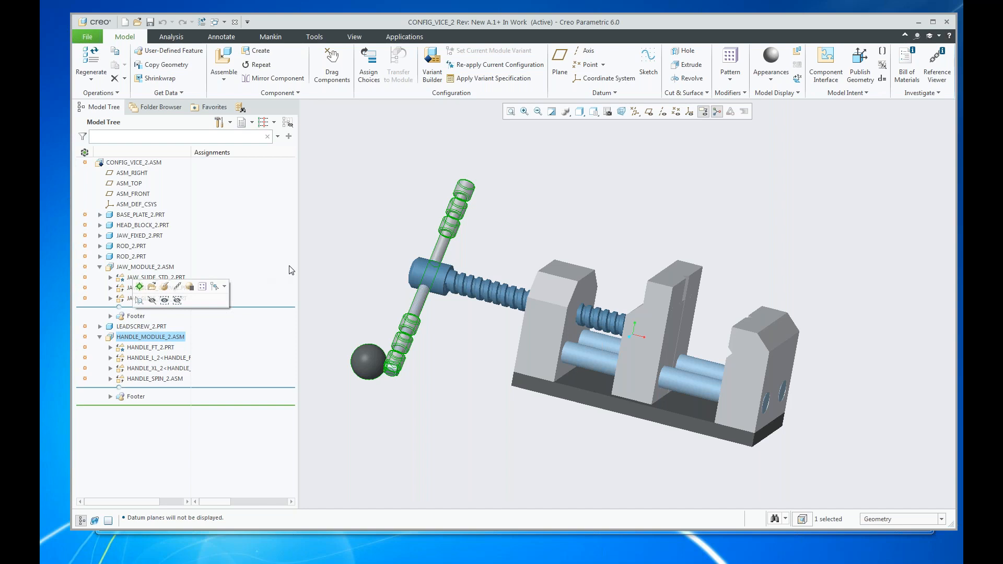
pyautogui.click(392, 123)
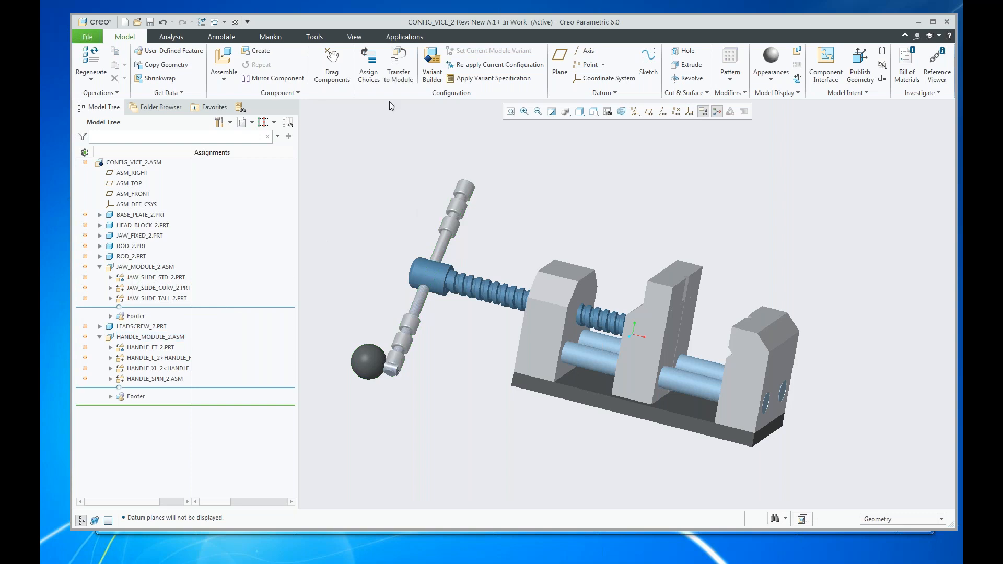
pyautogui.click(369, 63)
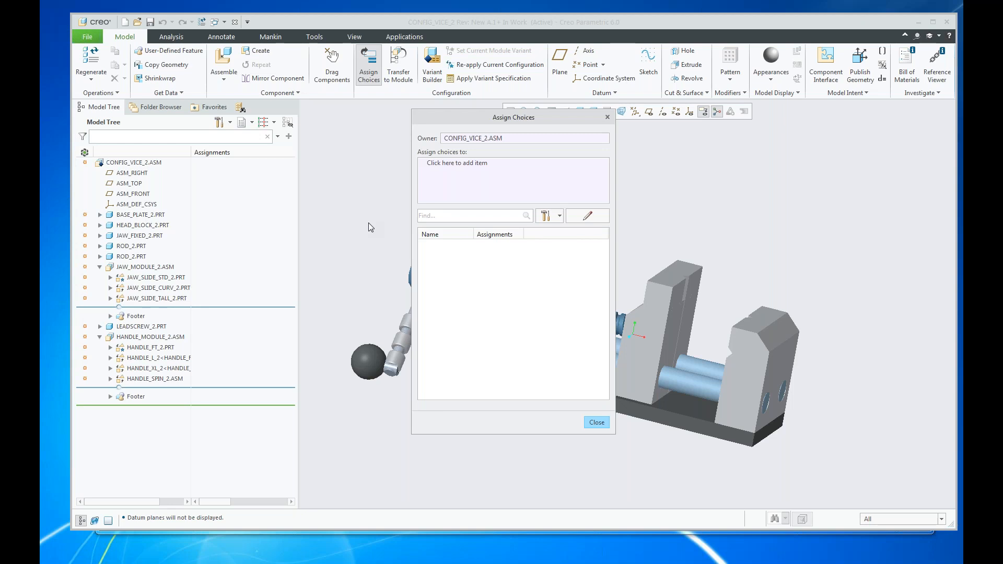
pyautogui.click(597, 423)
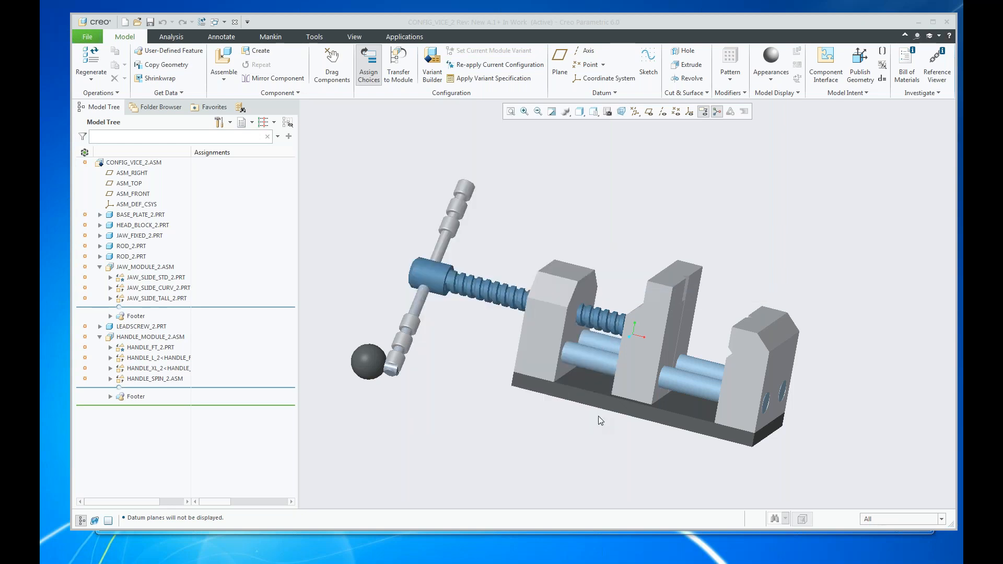
# Open the Variant Builder in Model Tree Selection mode and show the variants under JAW_MODULE_2.ASM and HANDLE_MODULE_2.ASM.
pyautogui.click(438, 76)
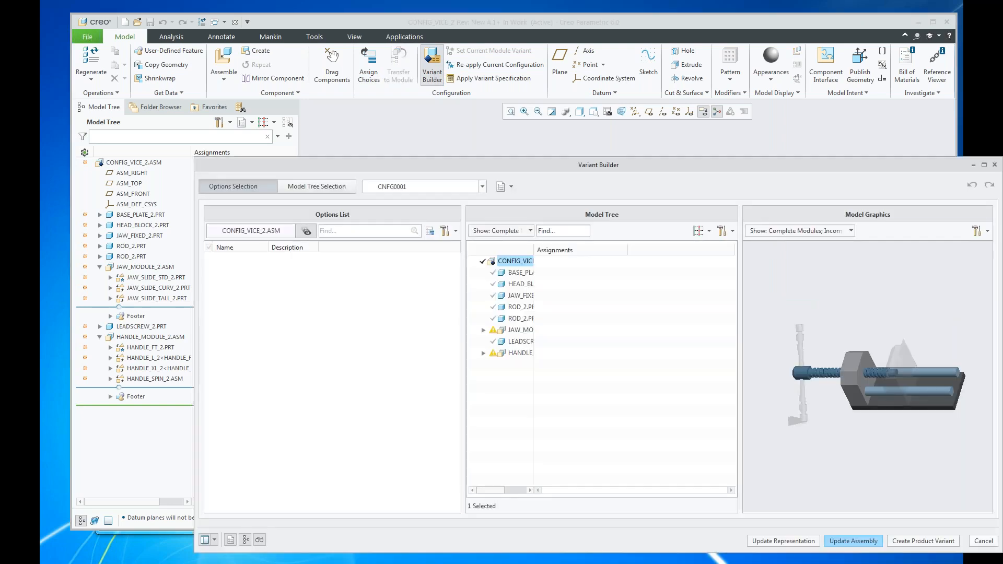
pyautogui.click(317, 187)
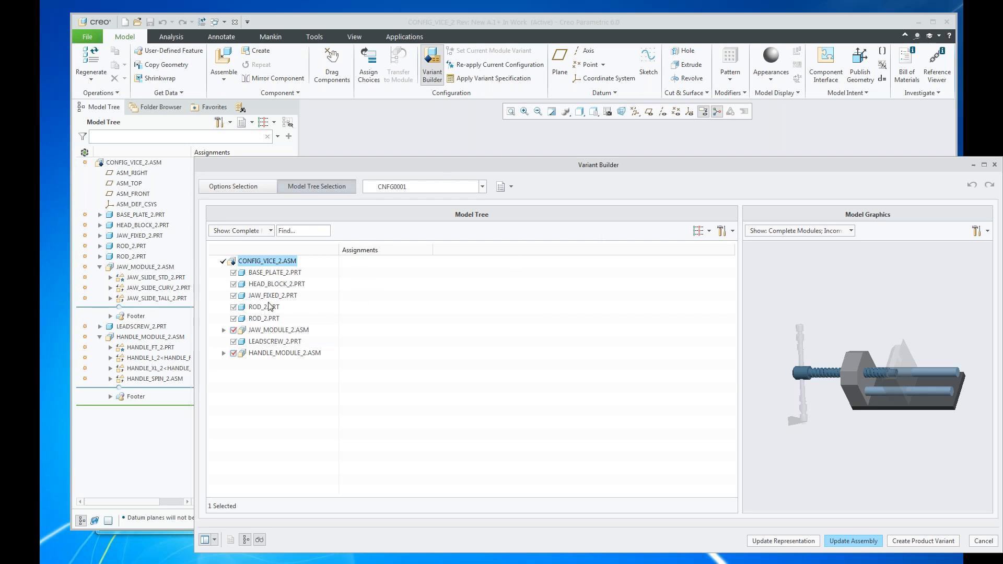
pyautogui.moveTo(462, 171); pyautogui.dragTo(381, 119)
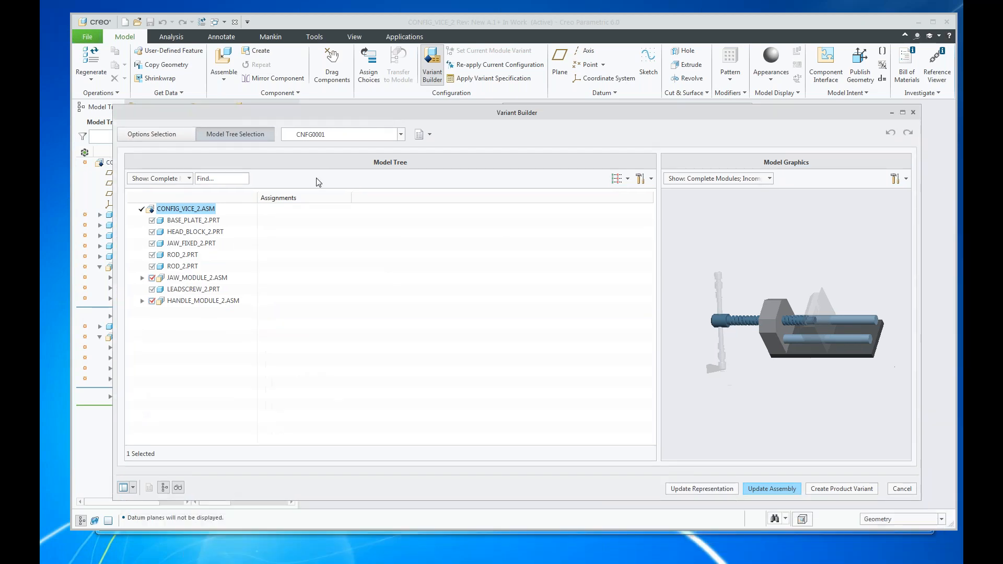
pyautogui.click(142, 278)
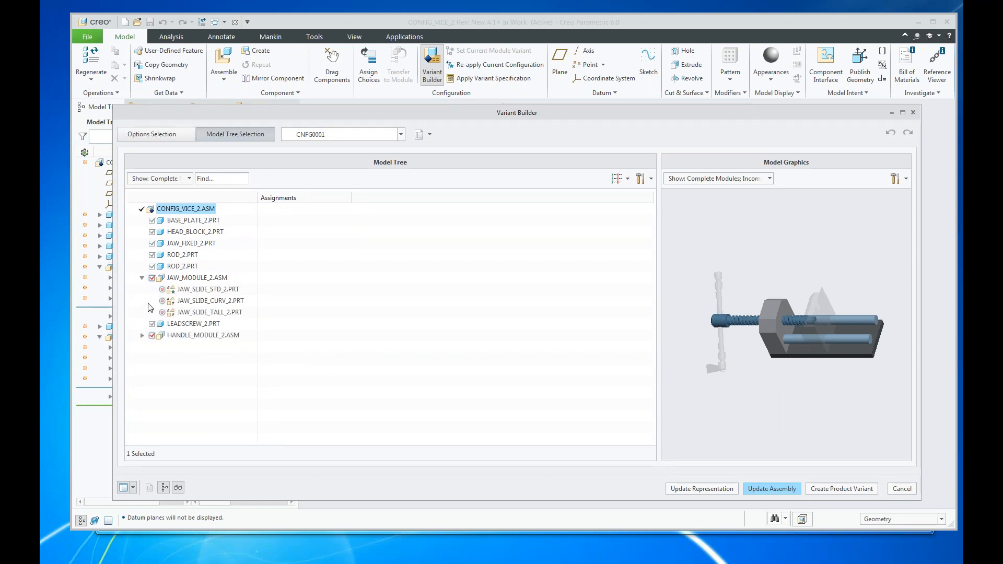
pyautogui.click(141, 335)
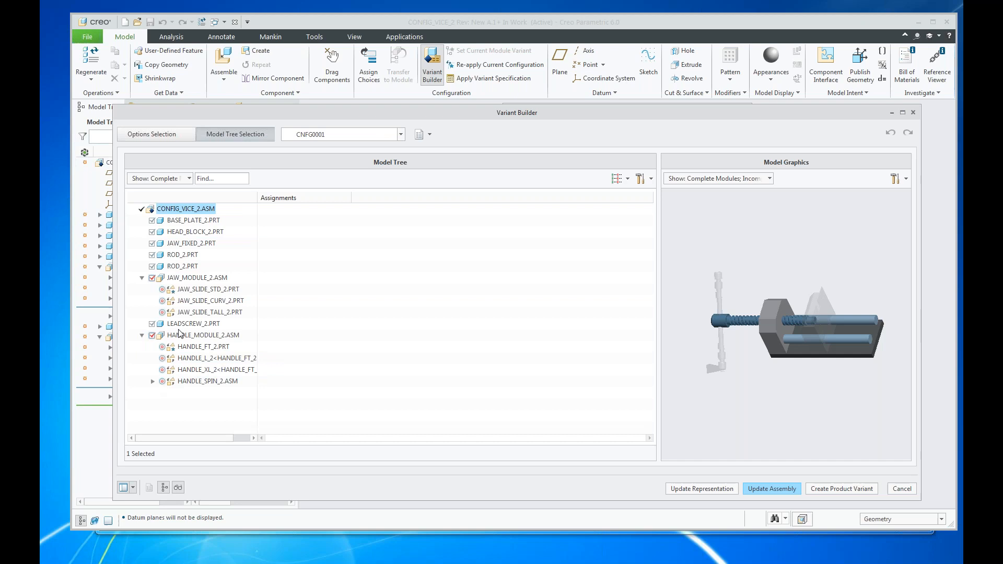
# Preview a vice variant using JAW_SLIDE_STD_2.PRT with HANDLE_XL_2 and with HANDLE_SPIN_2.ASM, and leave the Variant Builder without updating the assembly.
pyautogui.click(162, 290)
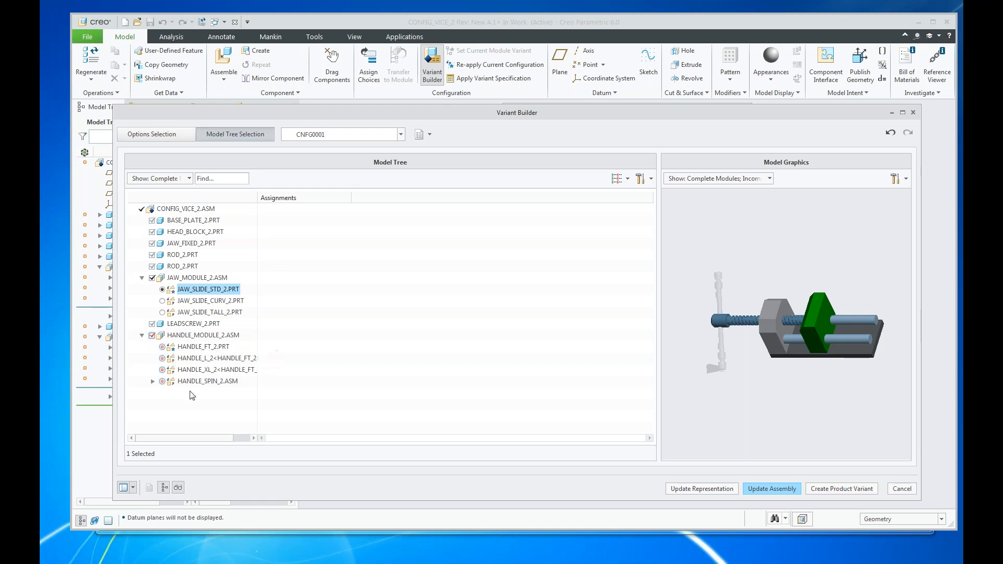
pyautogui.click(162, 370)
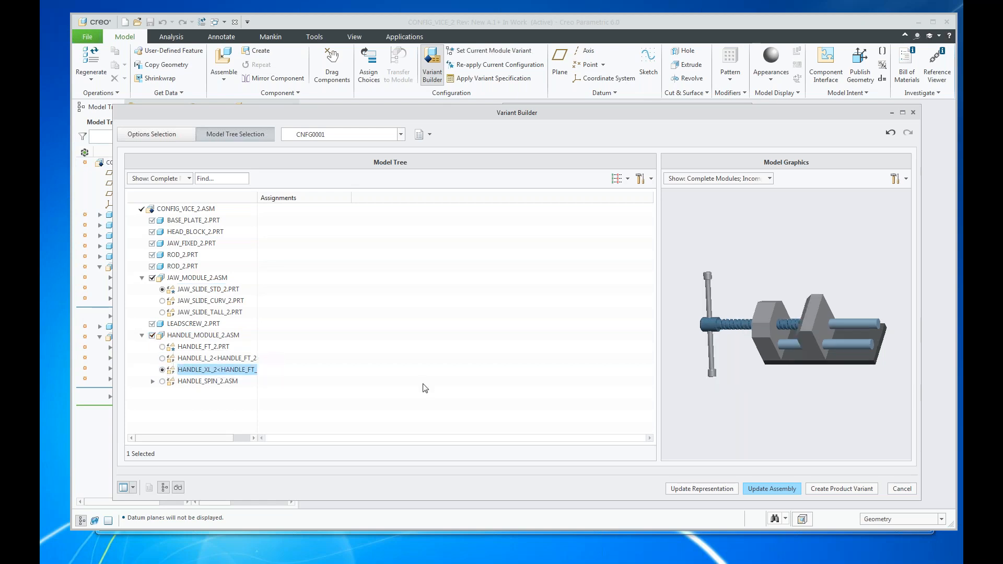
pyautogui.scroll(3, 729, 298)
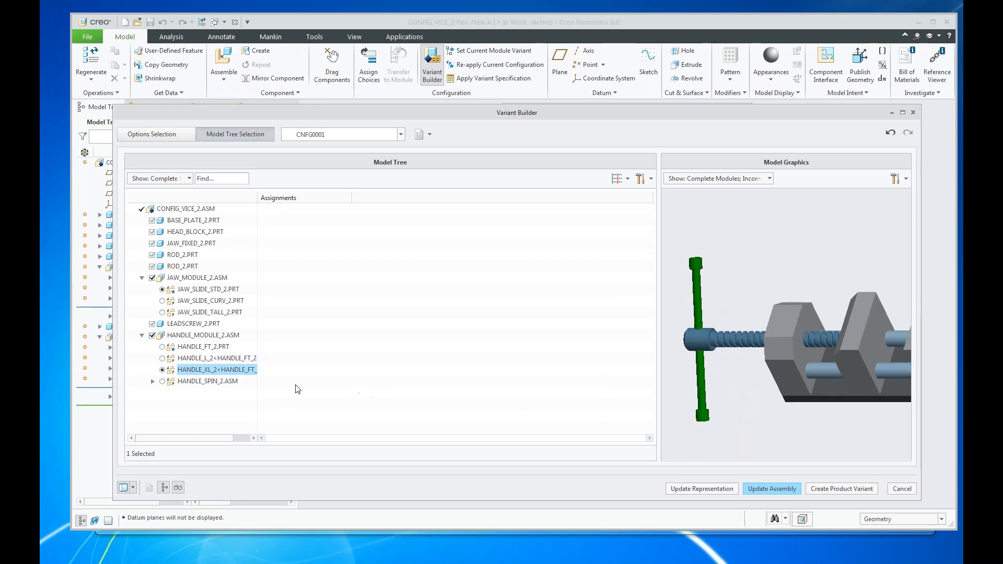
pyautogui.click(162, 381)
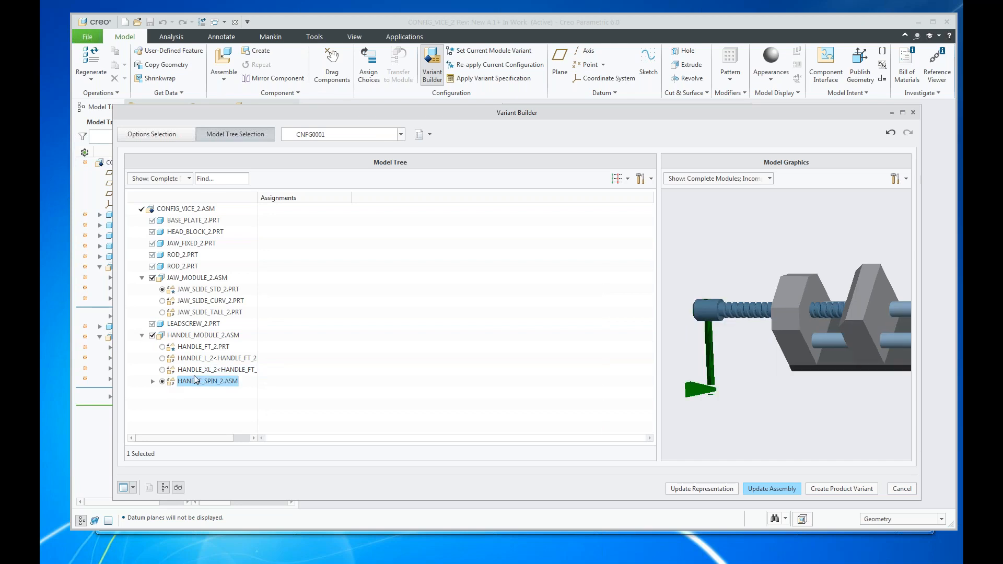
pyautogui.scroll(4, 721, 364)
pyautogui.scroll(-3, 721, 365)
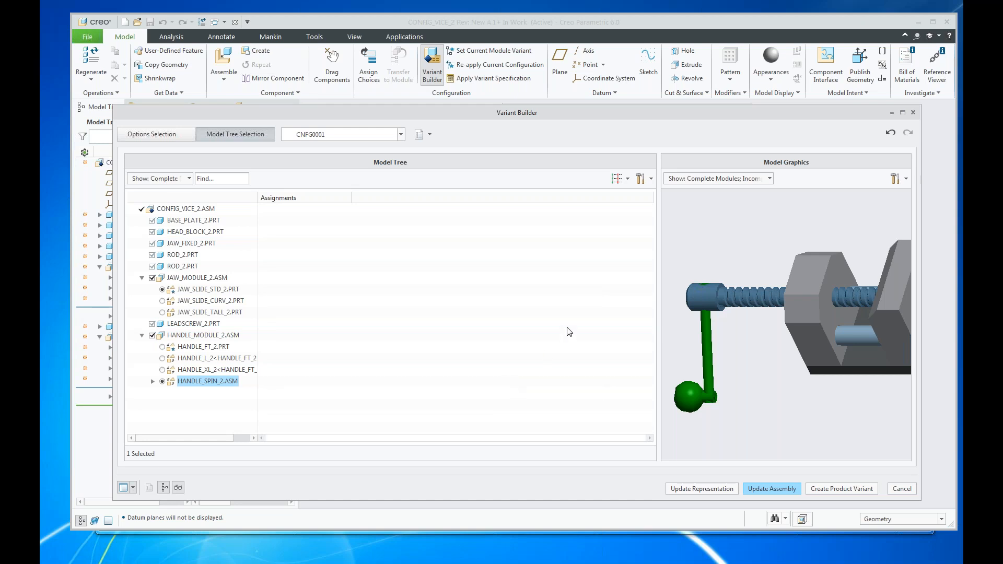
pyautogui.click(905, 488)
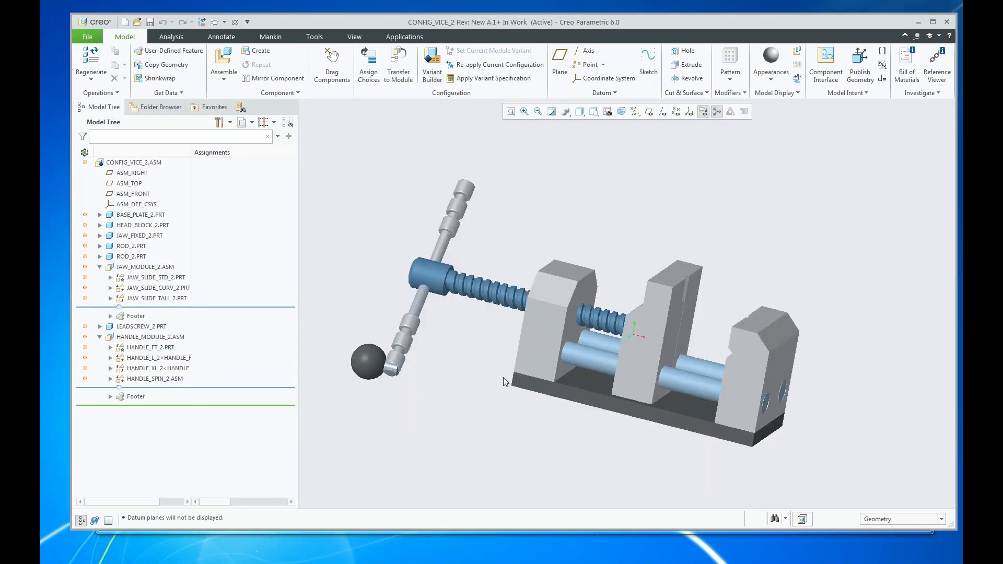
# Open the Windchill workspace, view the folder contents of the Vice II Configuration product, and return to the workspace's object list.
pyautogui.click(155, 106)
pyautogui.click(159, 158)
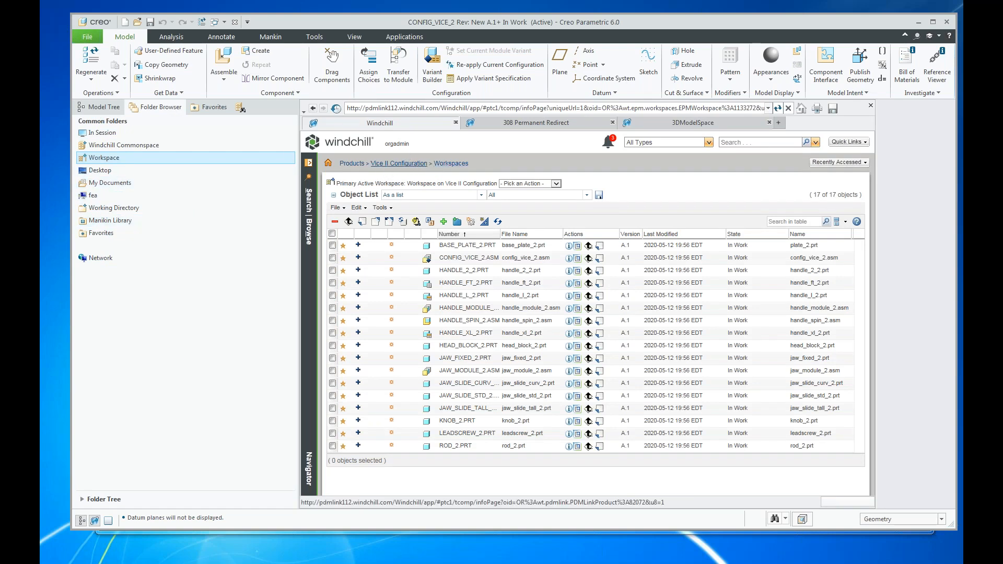
pyautogui.click(386, 165)
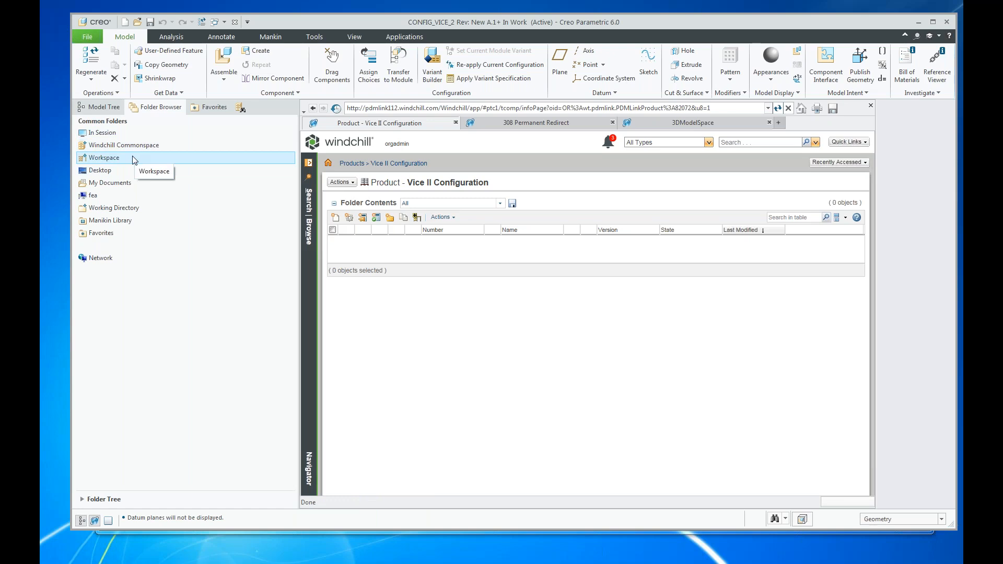
pyautogui.click(104, 157)
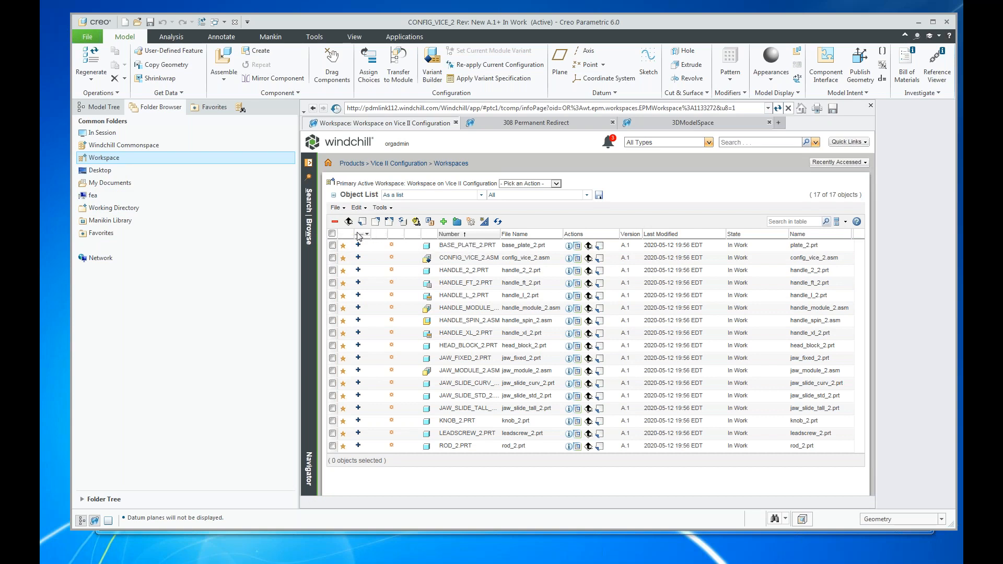
# Automatically associate parts with all objects in the workspace, reviewing the generated parts in the Auto Associate list before accepting them.
pyautogui.click(333, 234)
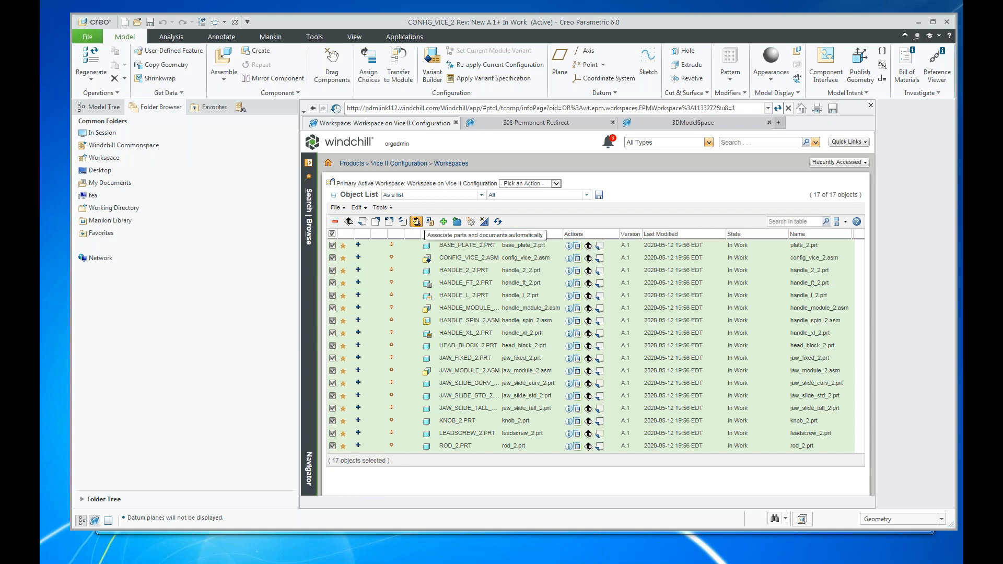
pyautogui.click(416, 222)
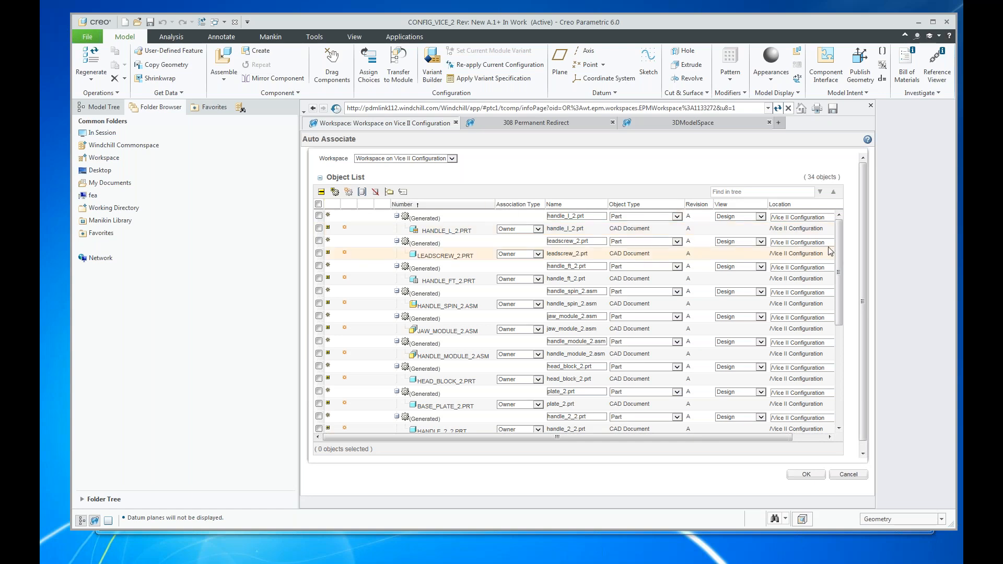
pyautogui.moveTo(840, 230); pyautogui.dragTo(837, 413)
pyautogui.moveTo(600, 438); pyautogui.dragTo(560, 436)
pyautogui.scroll(3, 640, 315)
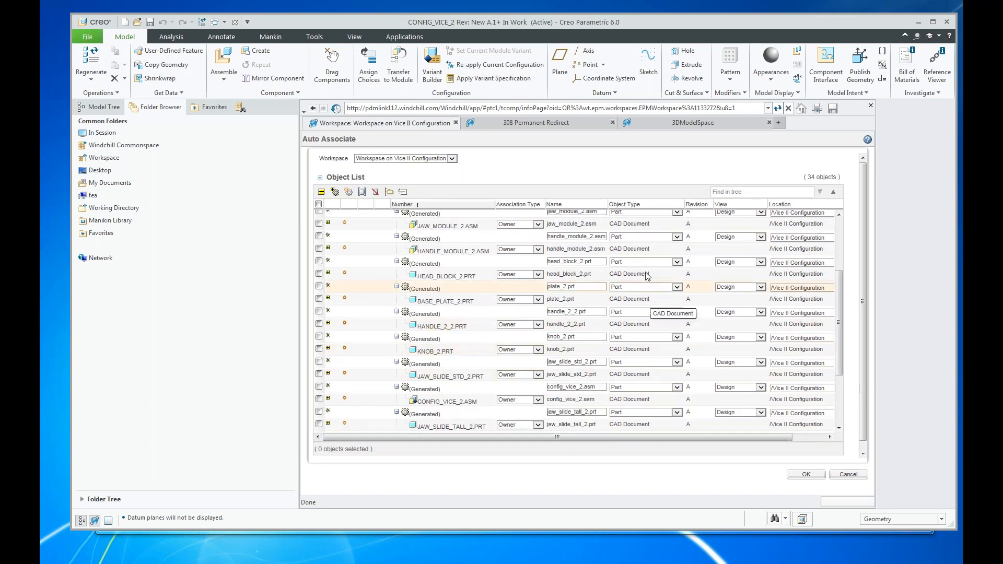
pyautogui.scroll(3, 441, 269)
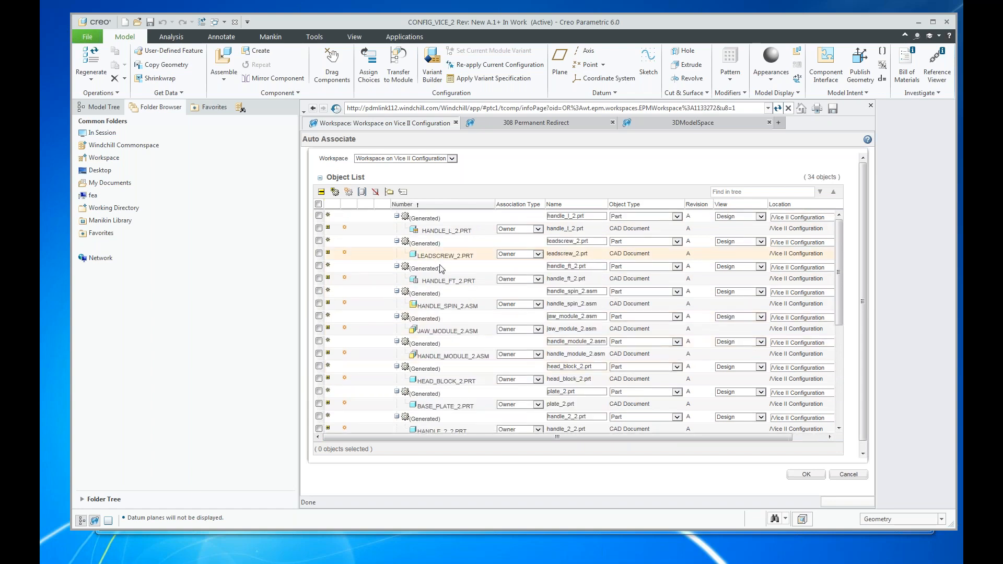
pyautogui.click(809, 477)
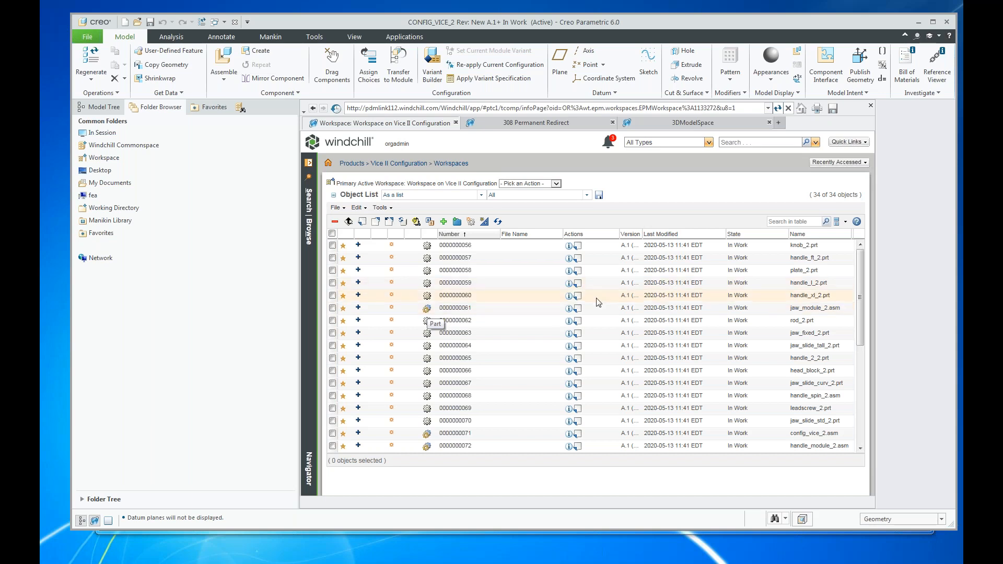
# Check in all workspace objects, including the generated parts, with the default check-in settings.
pyautogui.scroll(-3, 596, 308)
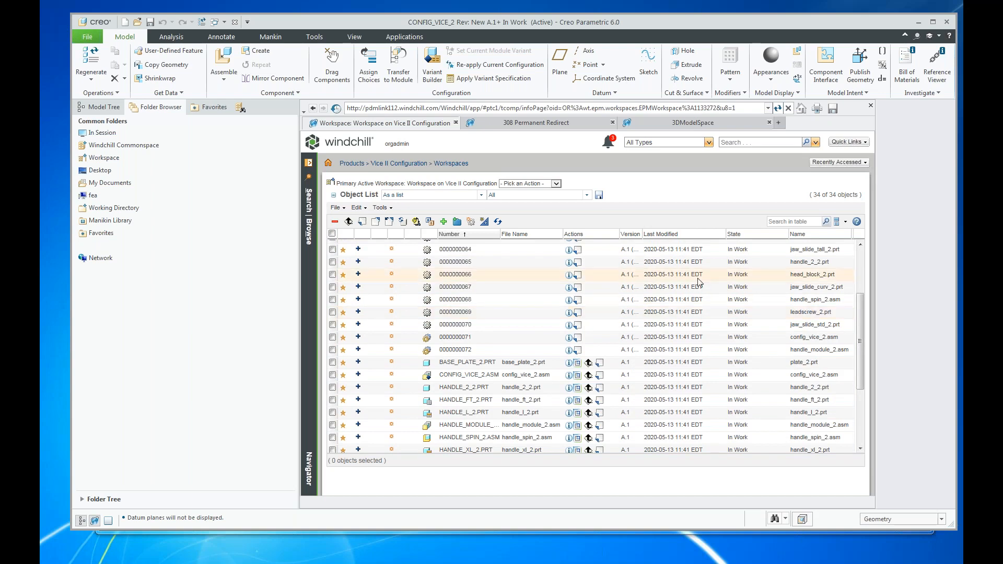
pyautogui.click(331, 234)
pyautogui.click(362, 222)
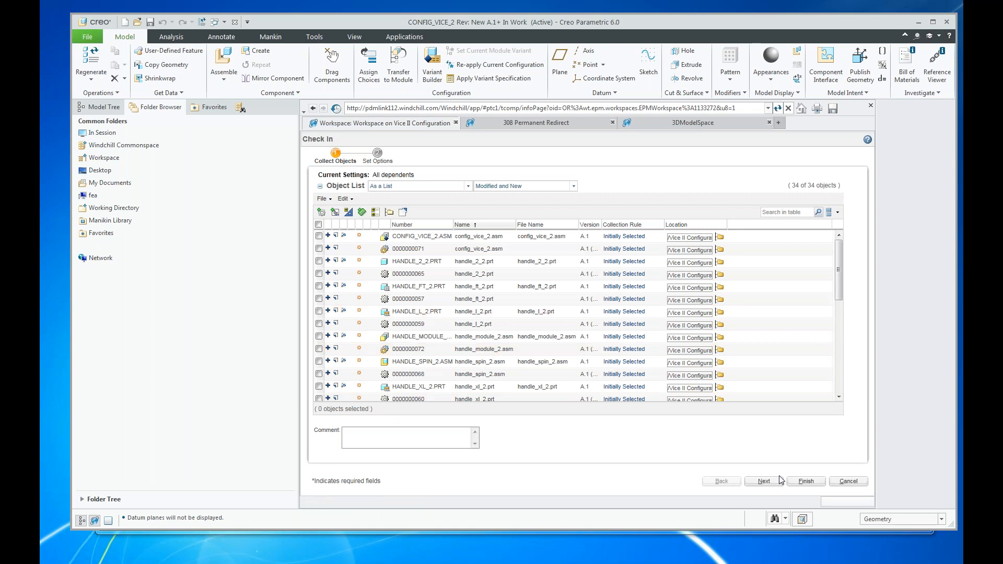
pyautogui.click(808, 483)
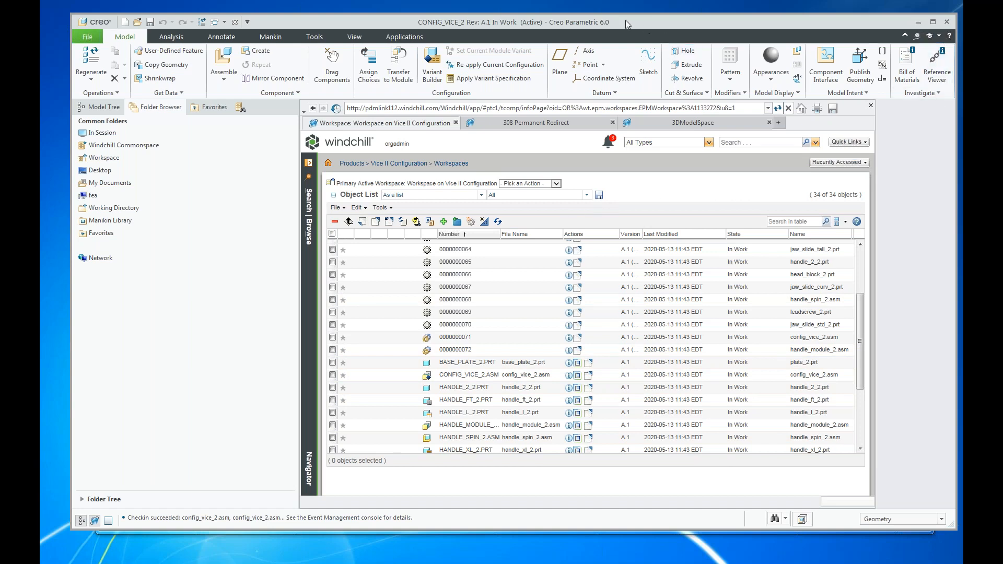
# Switch to the Windchill browser window and open the Option Pool of the Vice II Configuration product.
pyautogui.moveTo(628, 23); pyautogui.dragTo(1002, 74)
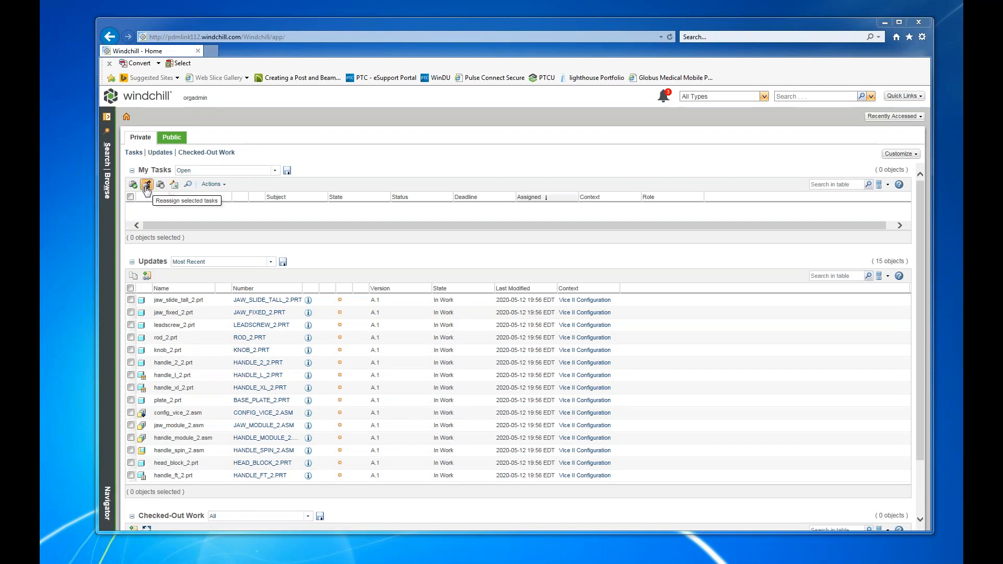
pyautogui.click(108, 186)
pyautogui.click(156, 172)
pyautogui.click(147, 183)
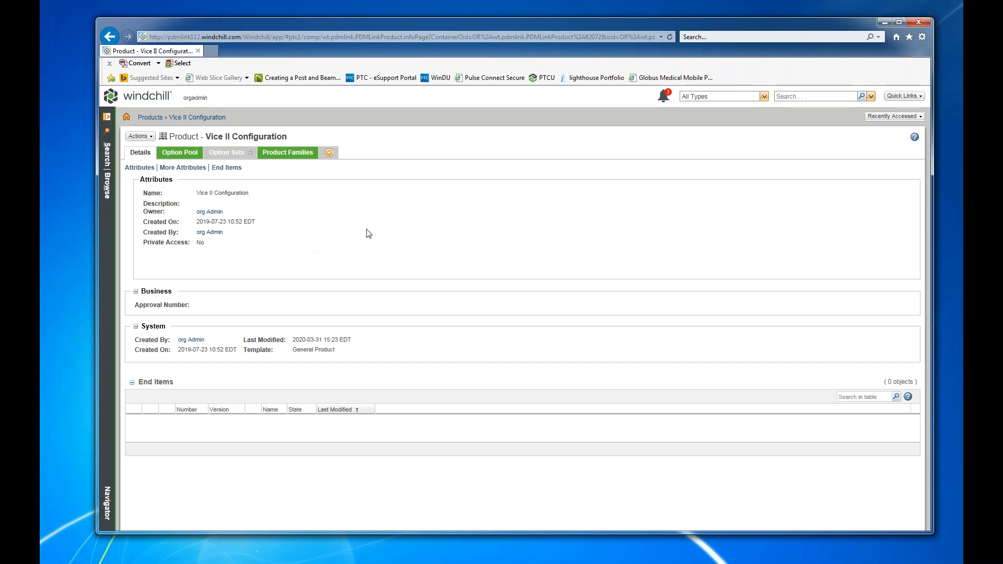
pyautogui.click(187, 153)
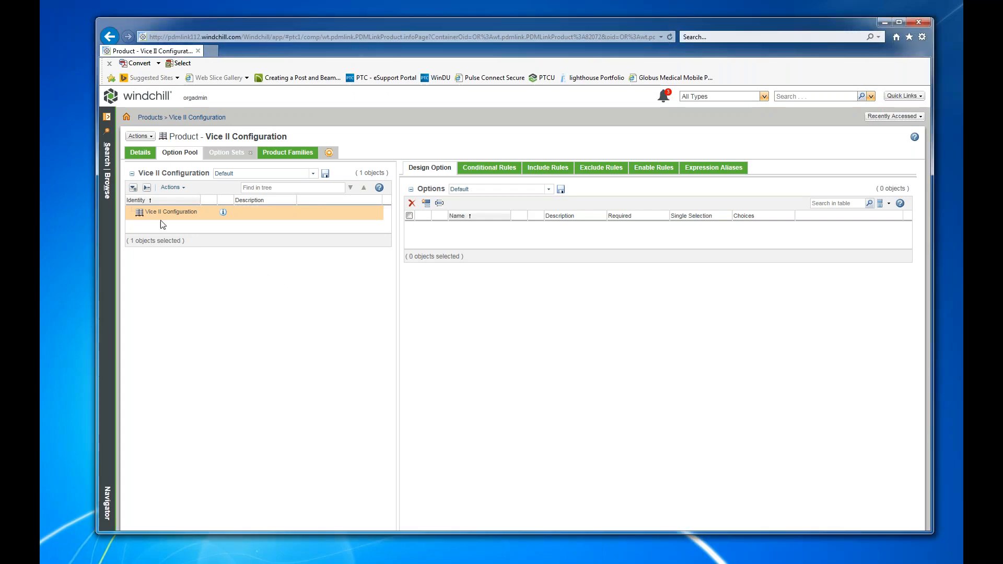
# Start creating design options for Vice II Configuration and name the first option HANDKE LENGTH V2, leaving it not required.
pyautogui.click(427, 204)
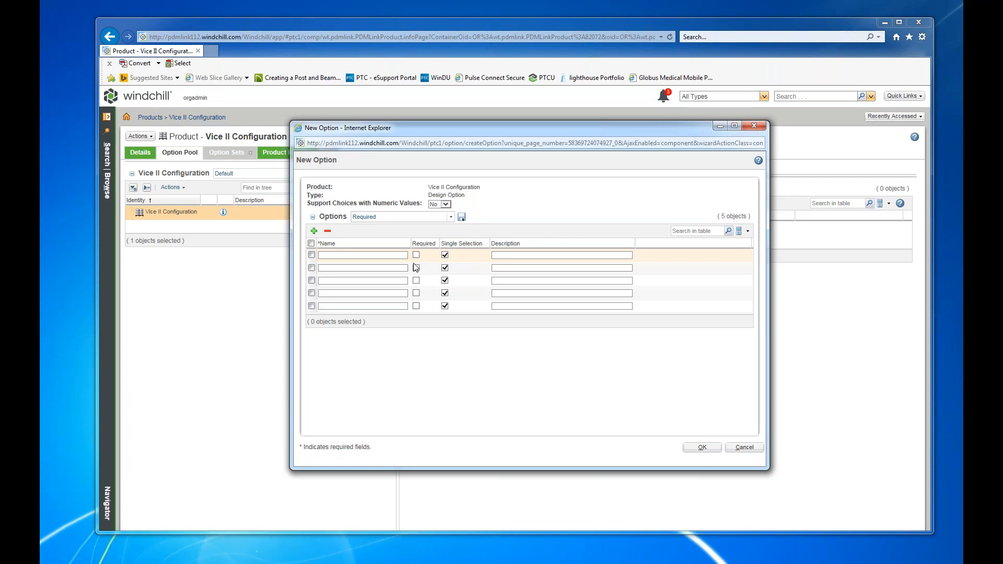
pyautogui.click(360, 256)
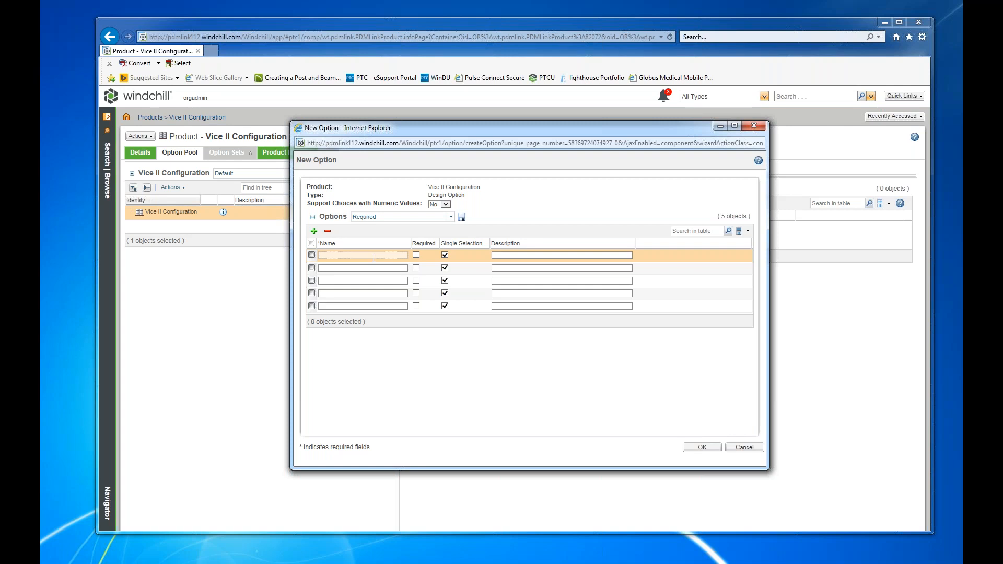
pyautogui.write('HA')
pyautogui.write('NDKE K')
pyautogui.write('EGTH')
pyautogui.press('BackSpace')
pyautogui.press('BackSpace')
pyautogui.press('BackSpace')
pyautogui.write('NGTH V')
pyautogui.press('Tab')
pyautogui.press('Tab')
pyautogui.press('Tab')
pyautogui.press('Tab')
pyautogui.press('Tab')
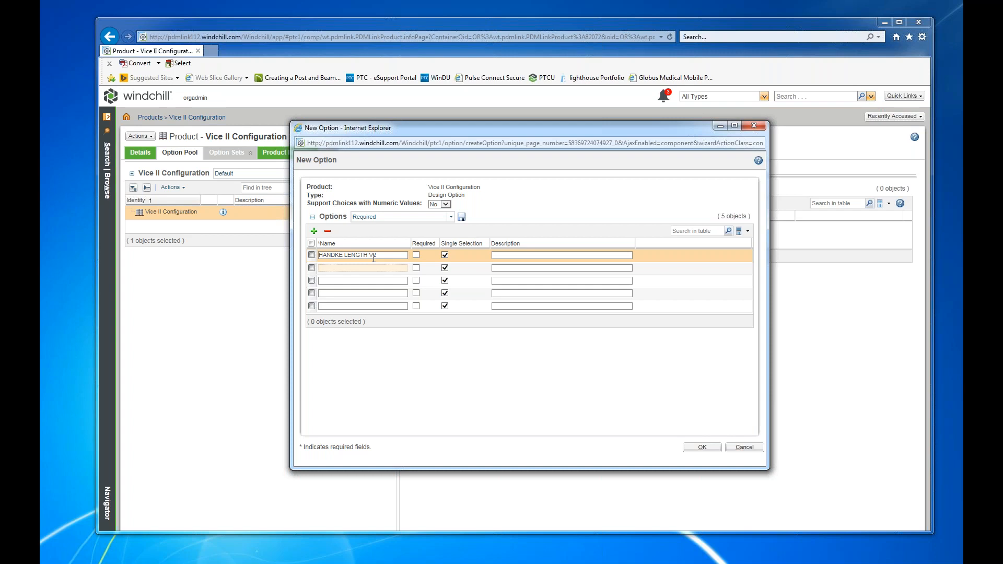
# Add HANDLE STYLE V2 and JAW TYPE V2 as required single-selection options and create the entered options.
pyautogui.write('HANDLE STYLE V2')
pyautogui.click(417, 268)
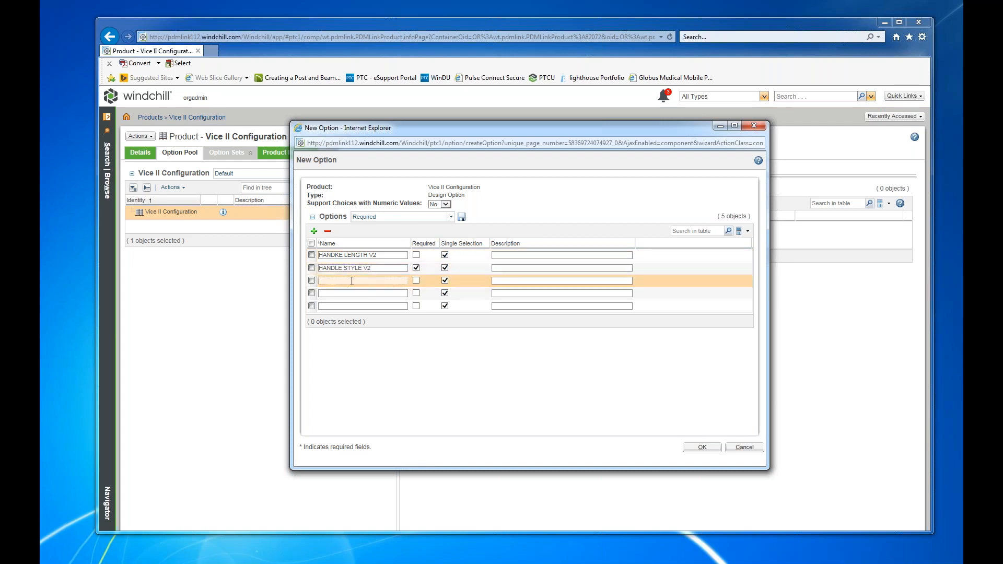
pyautogui.write('JAW TYPE V2')
pyautogui.click(416, 281)
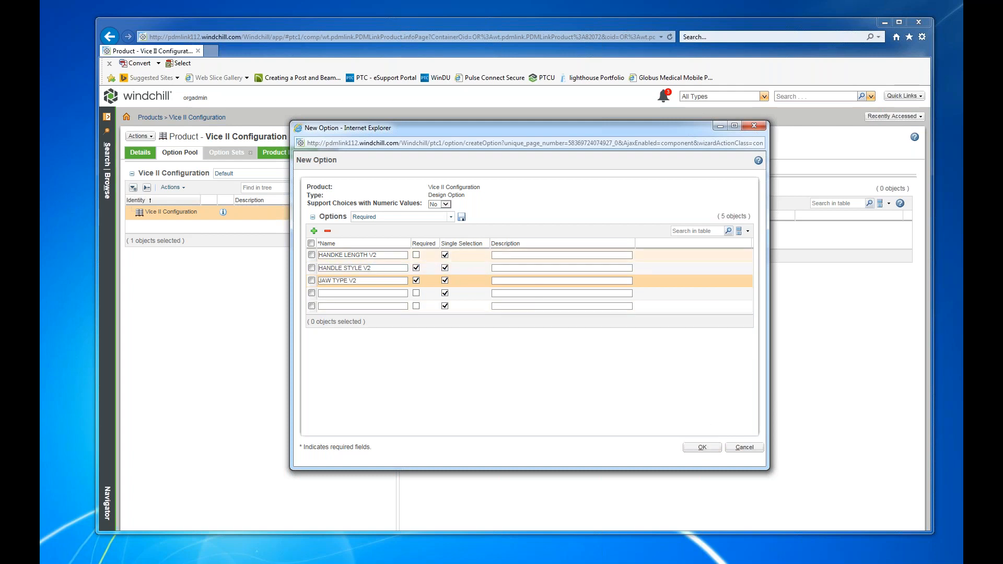
pyautogui.click(701, 448)
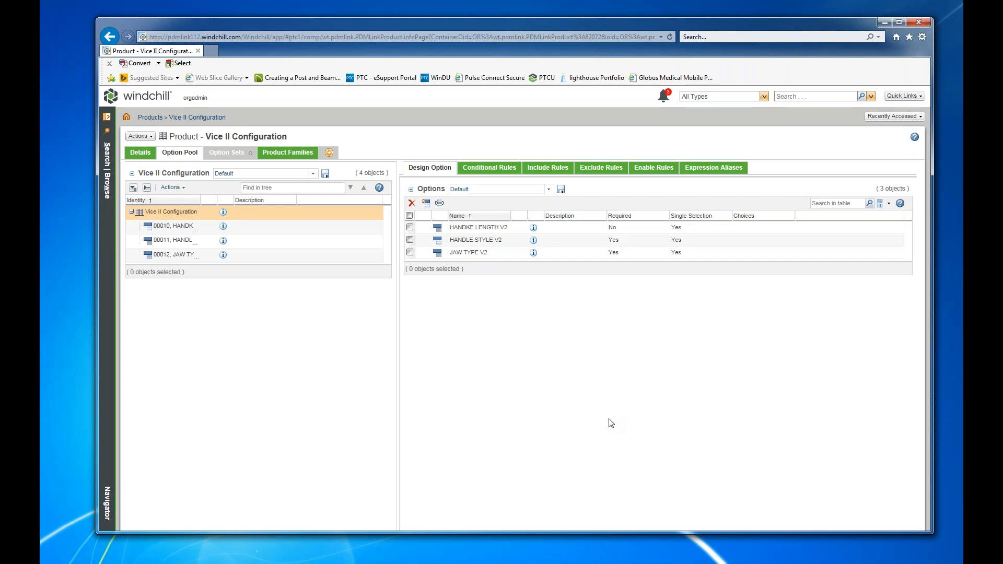
# Create the design choices MED V2, LG V2 and XLG V2 for the HANDKE LENGTH V2 option and expand it in the tree.
pyautogui.rightClick(177, 231)
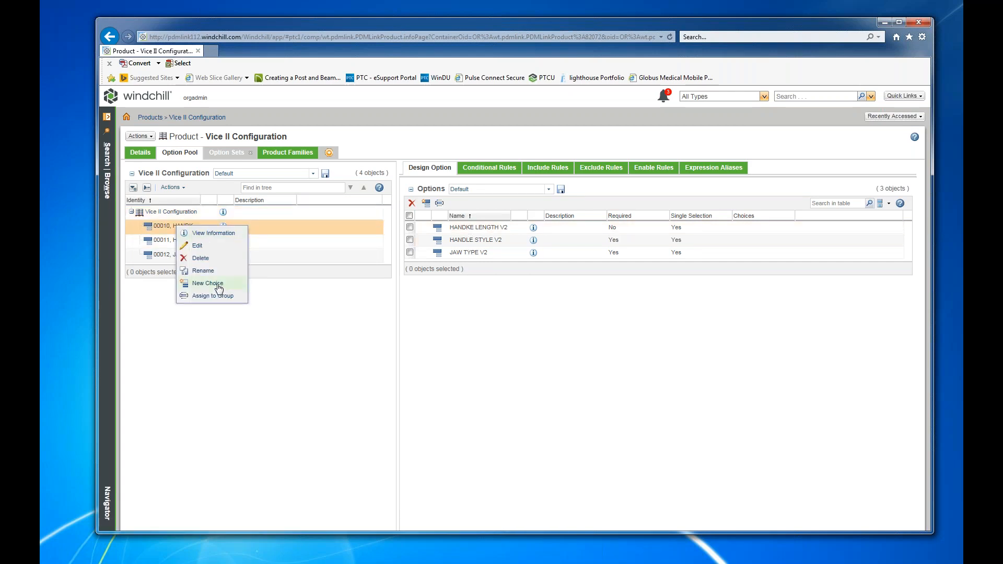
pyautogui.click(219, 286)
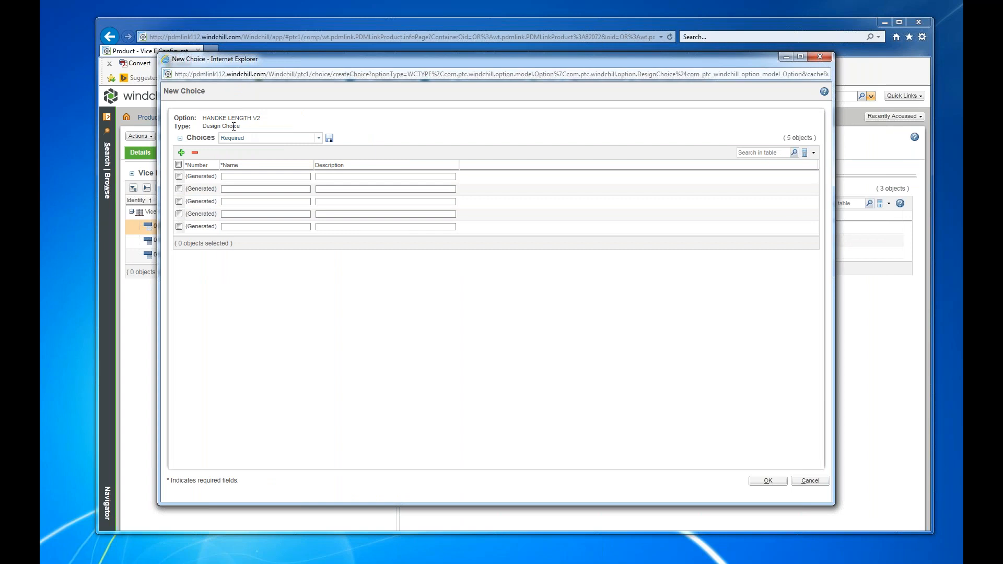
pyautogui.click(248, 177)
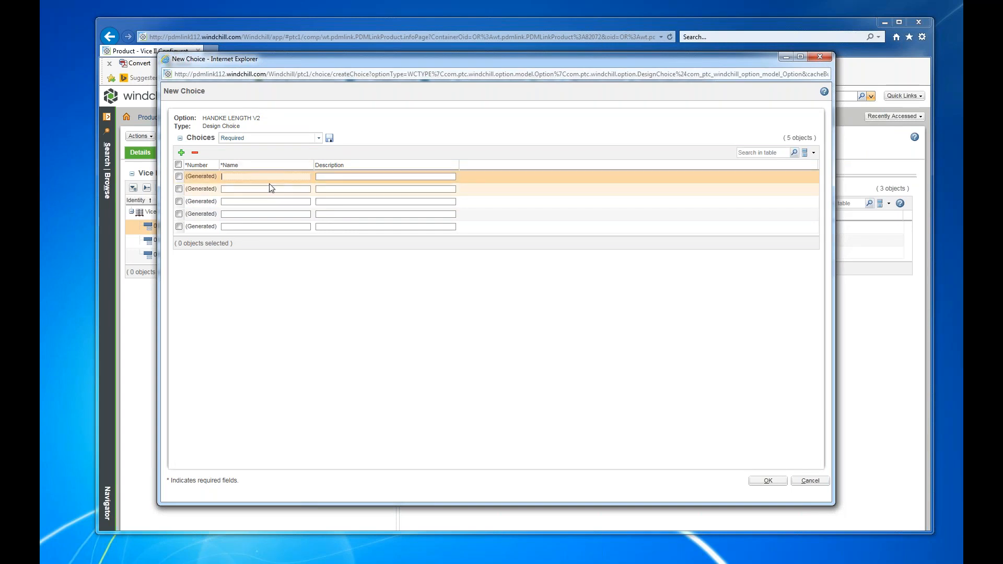
pyautogui.write('MED V2')
pyautogui.click(271, 189)
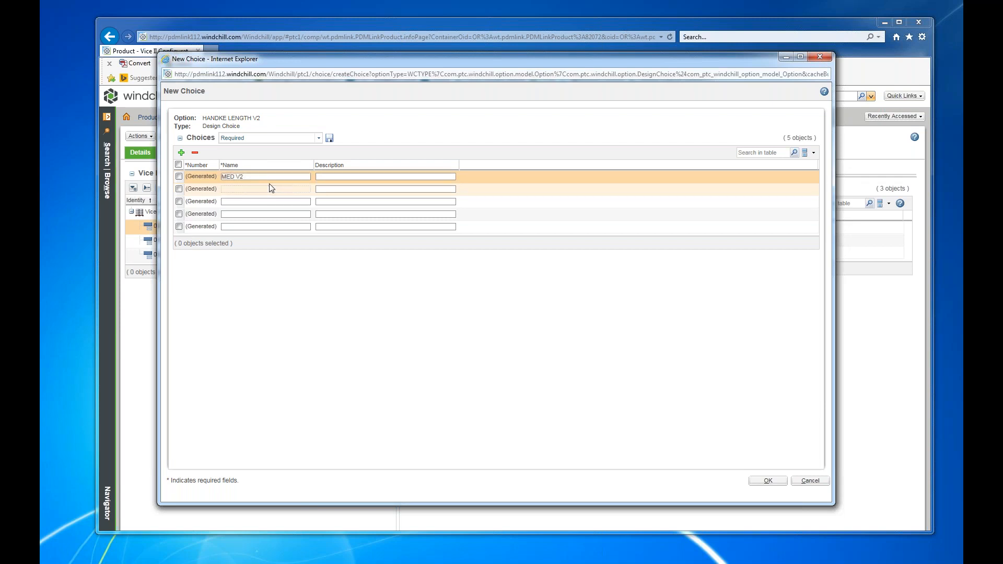
pyautogui.write('LG V2')
pyautogui.press('Tab')
pyautogui.write('XLG V')
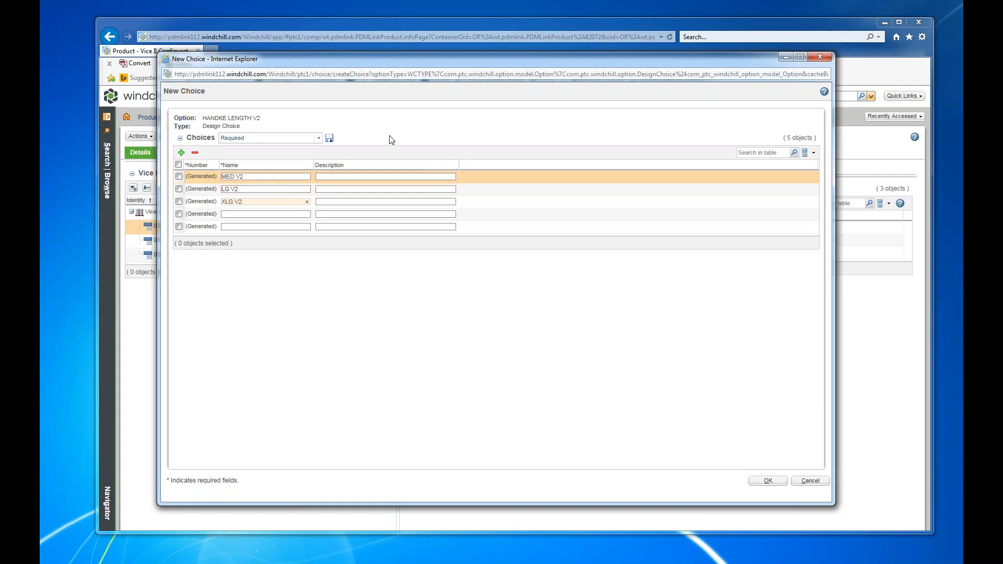
pyautogui.click(766, 482)
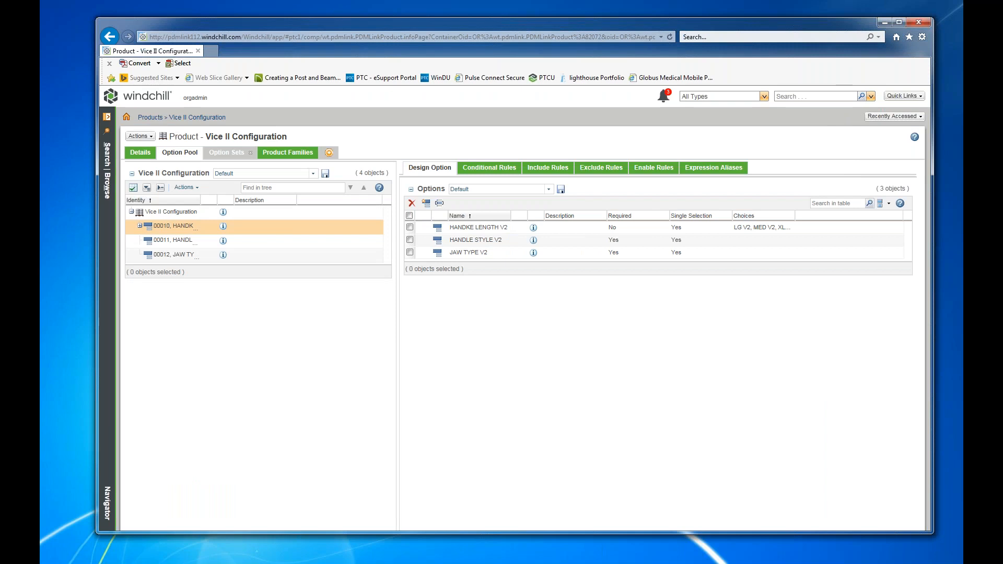
pyautogui.click(140, 225)
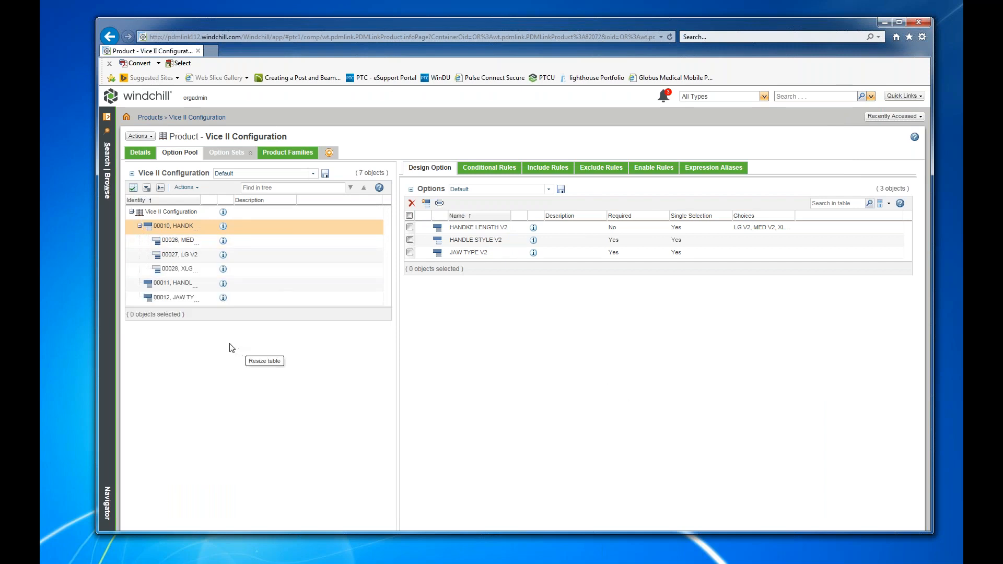
# Create the design choices SIMPLE V2 and SPINNER V2 for the HANDLE STYLE V2 option.
pyautogui.rightClick(177, 285)
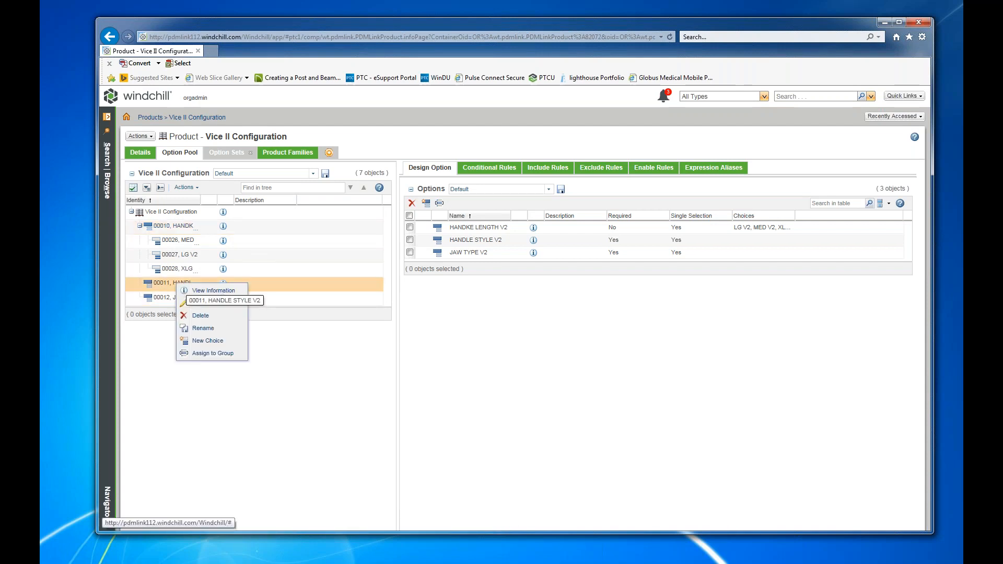
pyautogui.click(197, 343)
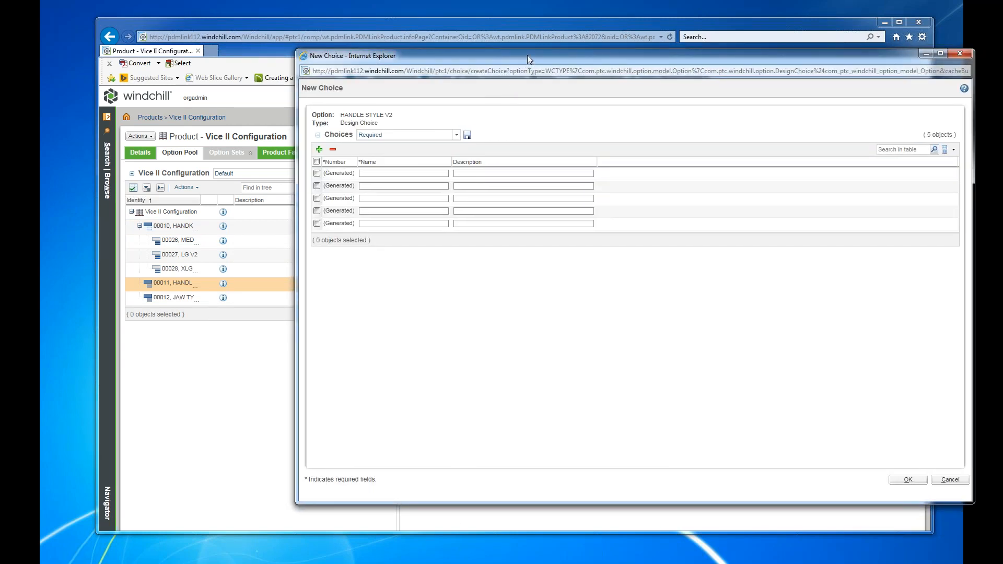
pyautogui.moveTo(528, 55); pyautogui.dragTo(450, 71)
pyautogui.click(325, 189)
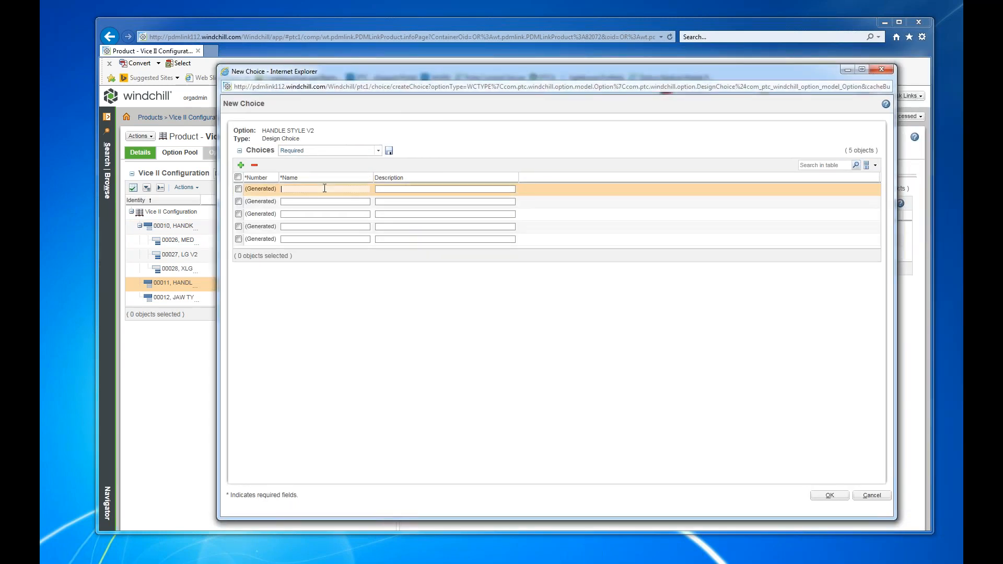
pyautogui.write('SIMPLE V2')
pyautogui.press('Tab')
pyautogui.press('Tab')
pyautogui.write('SPINNER')
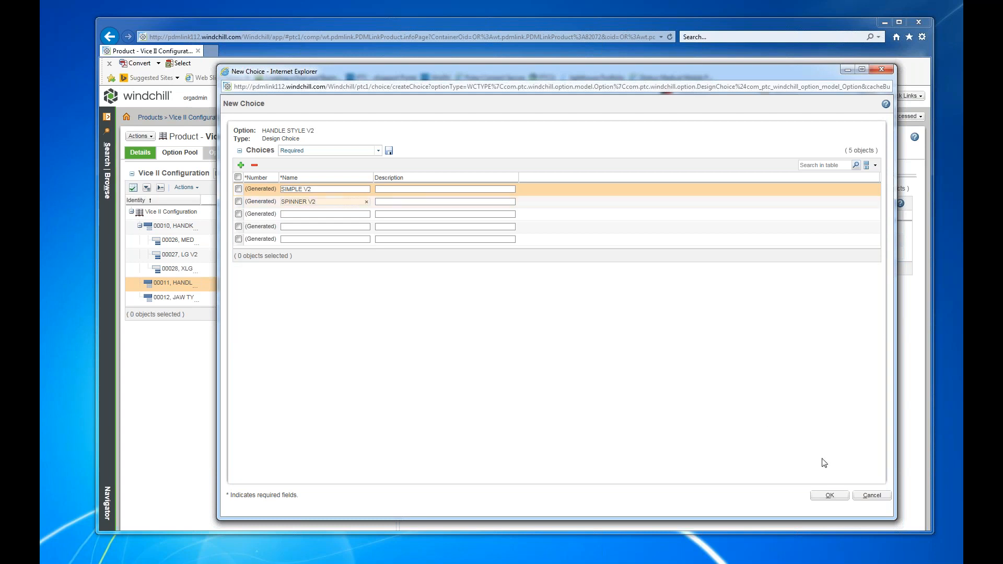
pyautogui.click(829, 495)
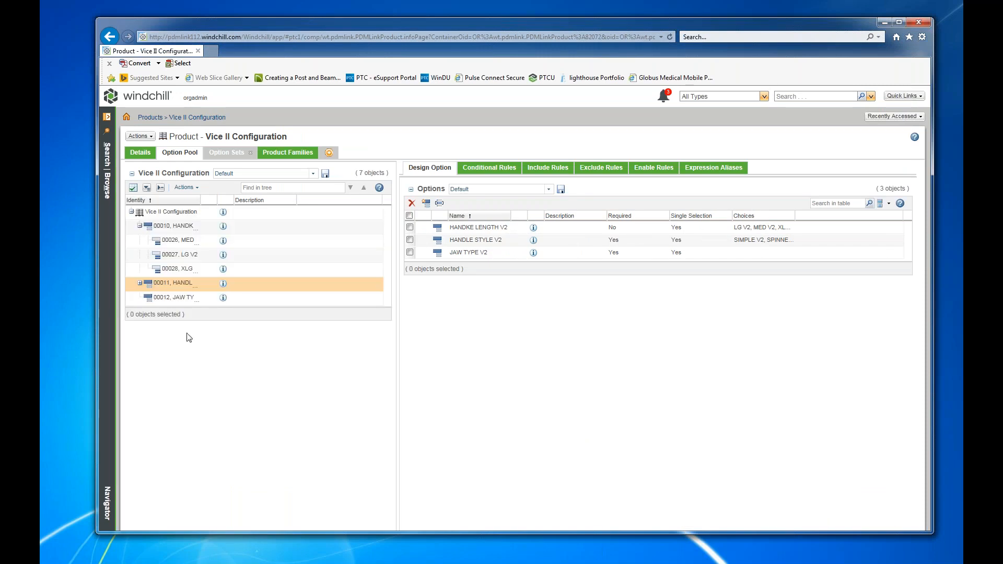
# Start creating design choices for the JAW TYPE V2 option and name the first choice CURVED V2.
pyautogui.click(157, 299)
pyautogui.rightClick(157, 300)
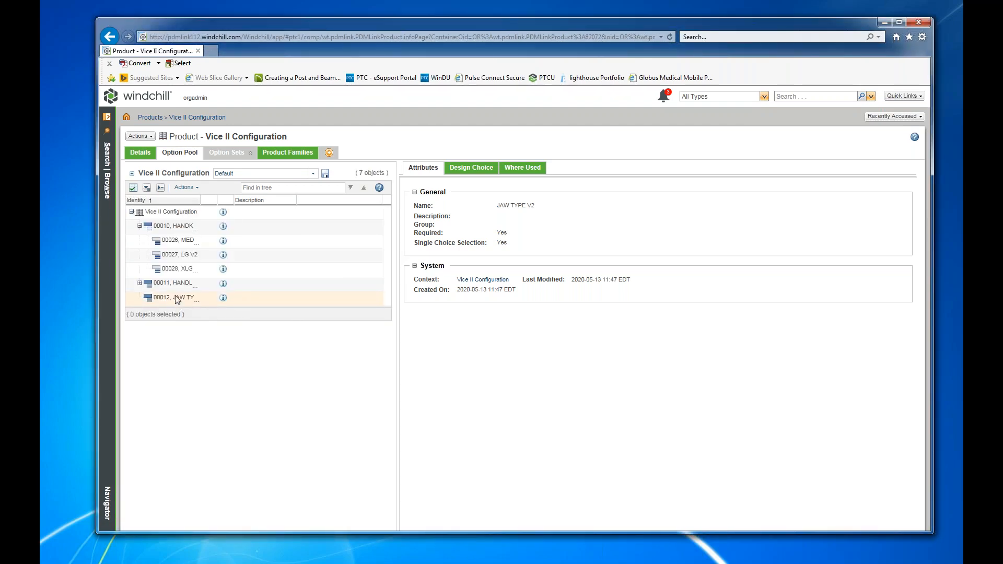
pyautogui.rightClick(176, 300)
pyautogui.click(207, 332)
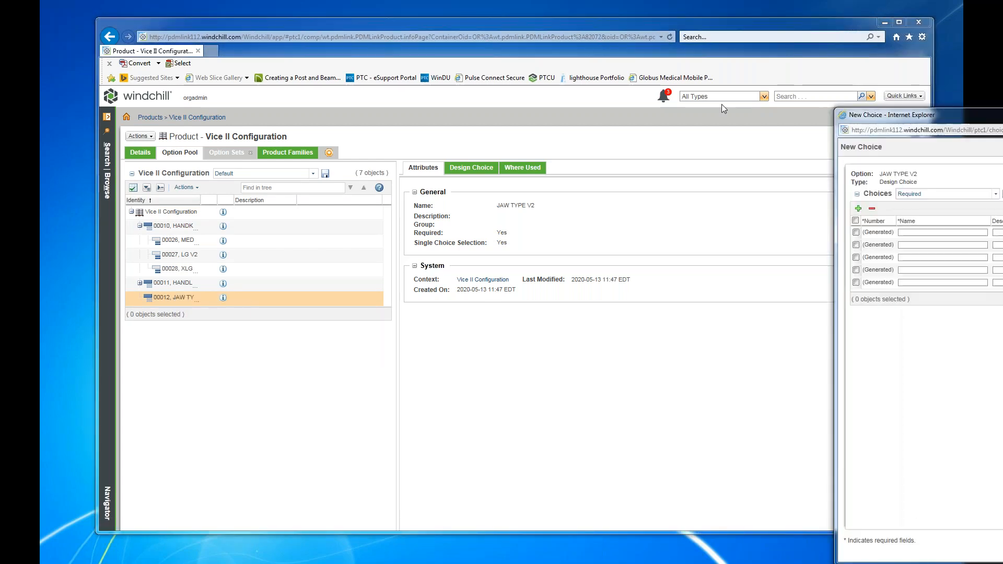
pyautogui.click(351, 201)
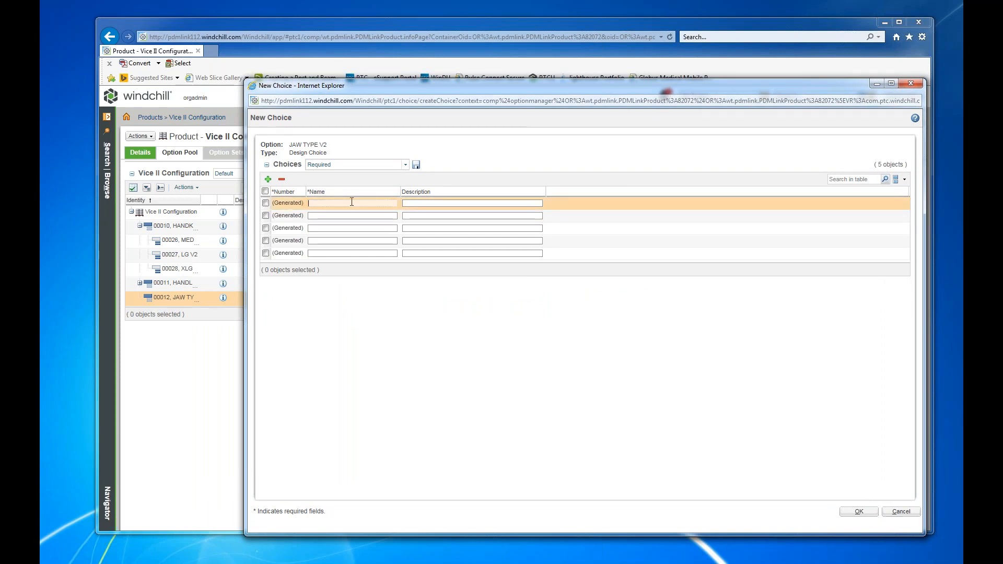
pyautogui.write('CURVED')
pyautogui.press('Tab')
pyautogui.press('Tab')
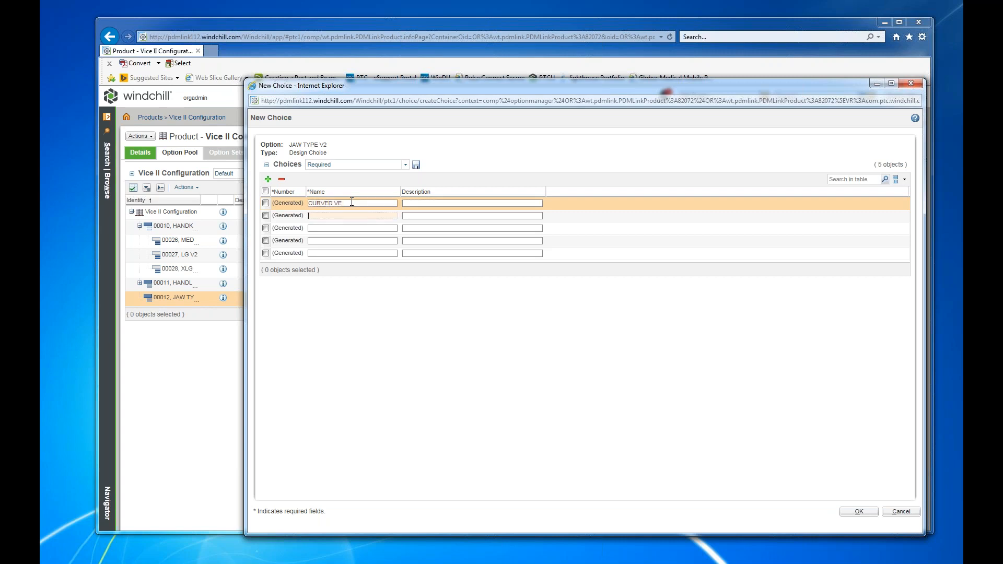
pyautogui.hotkey('shift', 'Tab')
pyautogui.hotkey('shift', 'Tab')
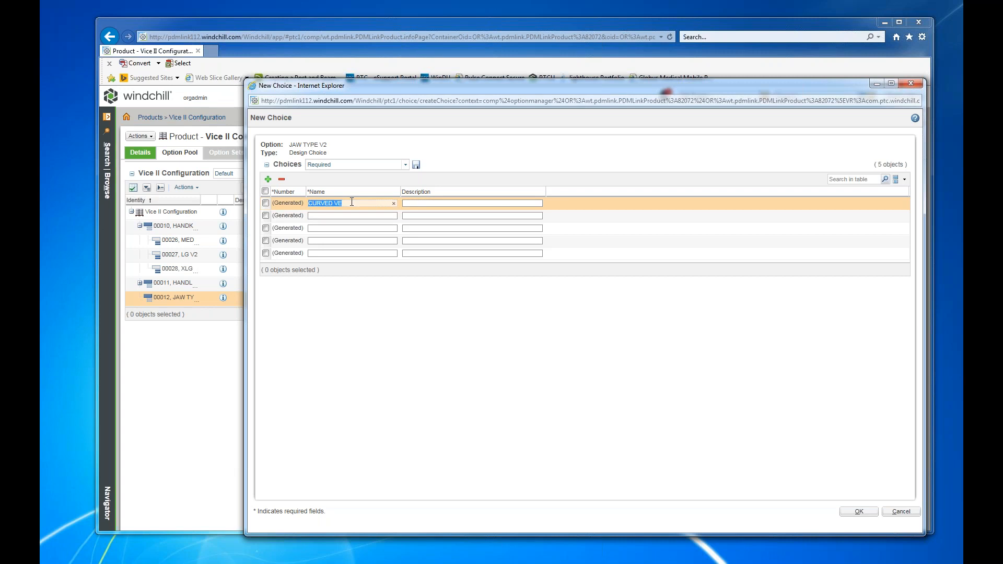
pyautogui.press('End')
pyautogui.press('BackSpace')
pyautogui.write('2')
pyautogui.press('Tab')
pyautogui.press('Tab')
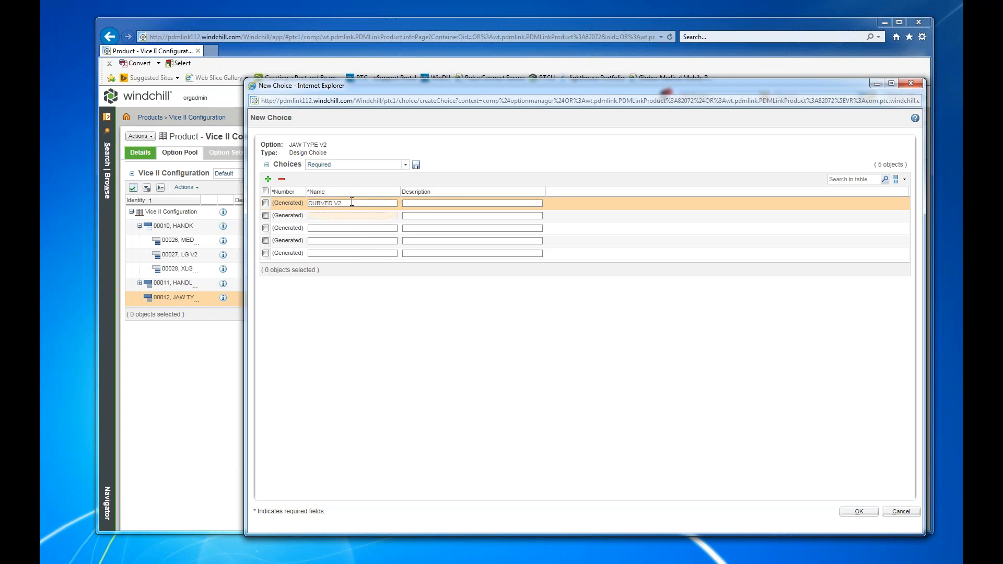
# Add STANDARD V2 and TALL V2 as further JAW TYPE V2 choices and create all the entered choices.
pyautogui.write('STANDAR')
pyautogui.write('AD')
pyautogui.press('BackSpace')
pyautogui.press('BackSpace')
pyautogui.press('BackSpace')
pyautogui.write('D V2')
pyautogui.press('Tab')
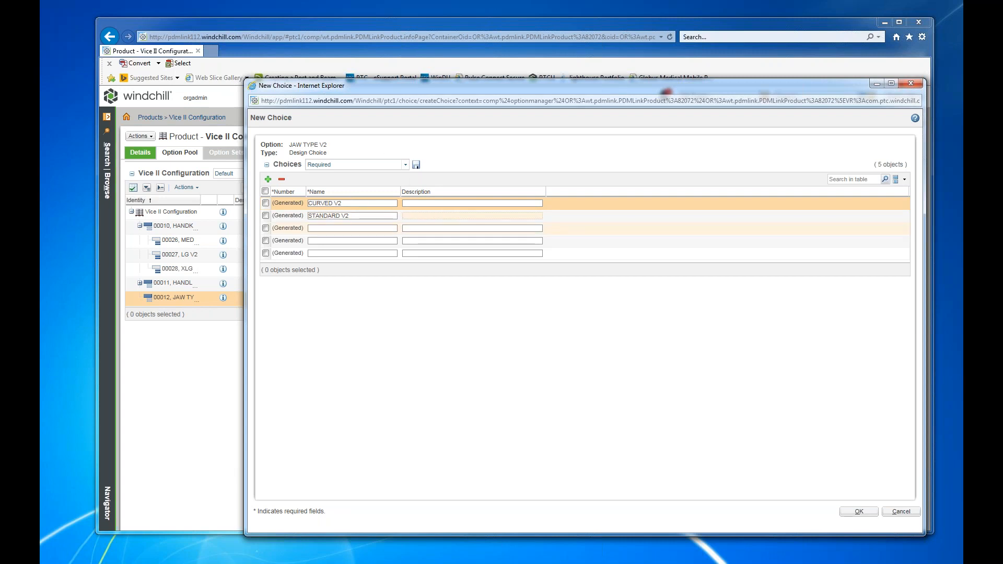
pyautogui.press('Tab')
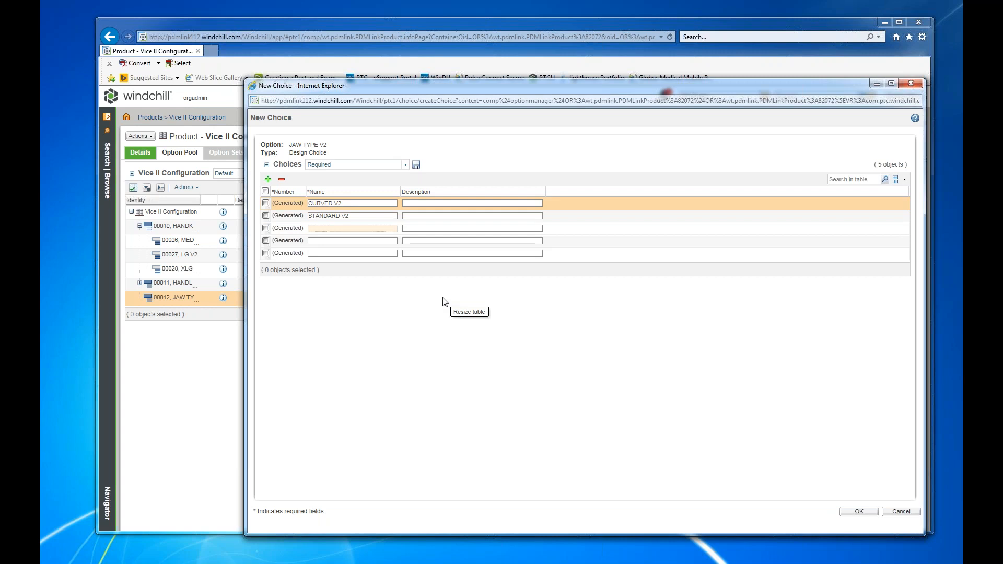
pyautogui.write('TALL V2')
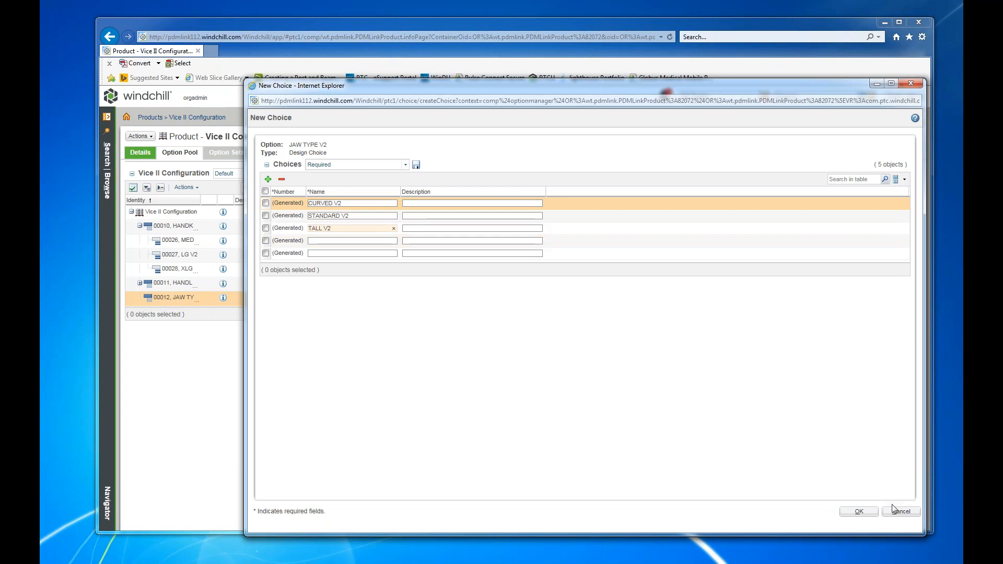
pyautogui.click(860, 511)
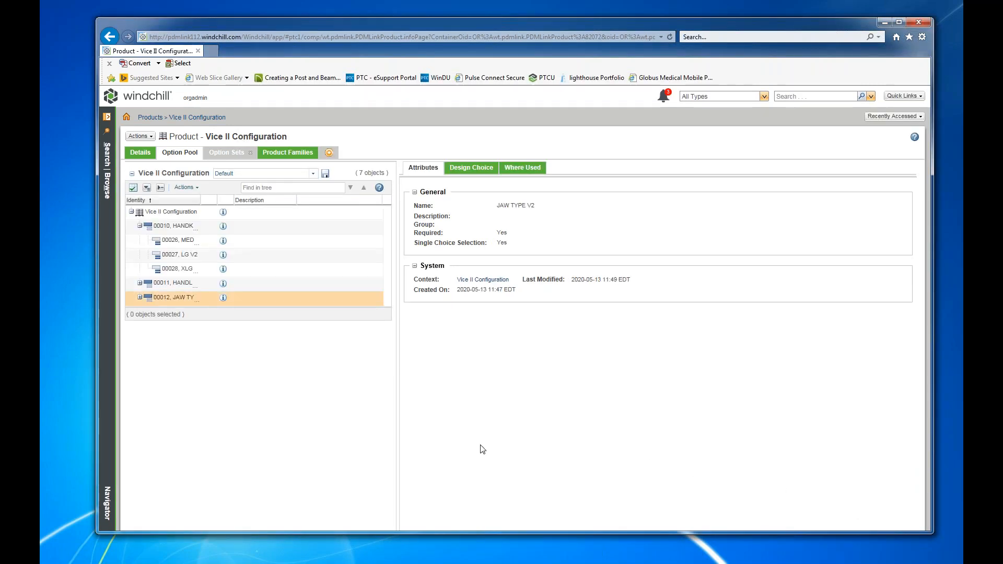
# Expand the HANDLE STYLE V2 and JAW TYPE V2 options and widen the Identity column to show the full choice names.
pyautogui.click(140, 283)
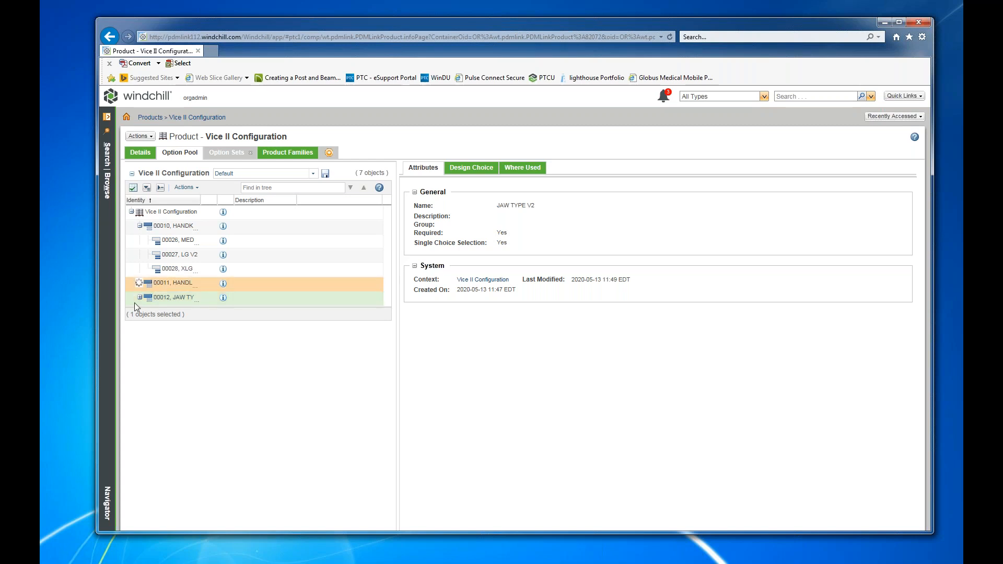
pyautogui.click(140, 327)
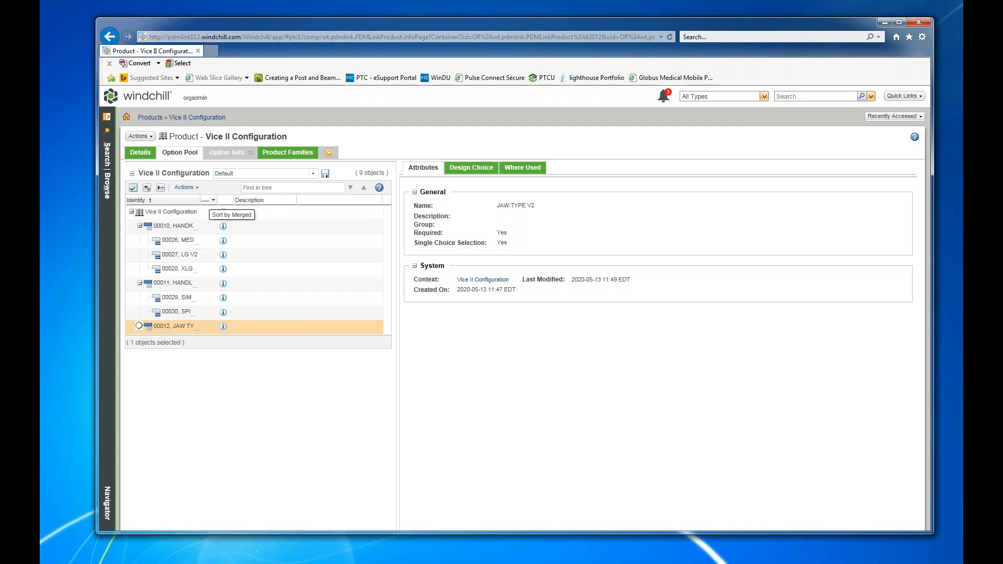
pyautogui.moveTo(200, 200); pyautogui.dragTo(269, 200)
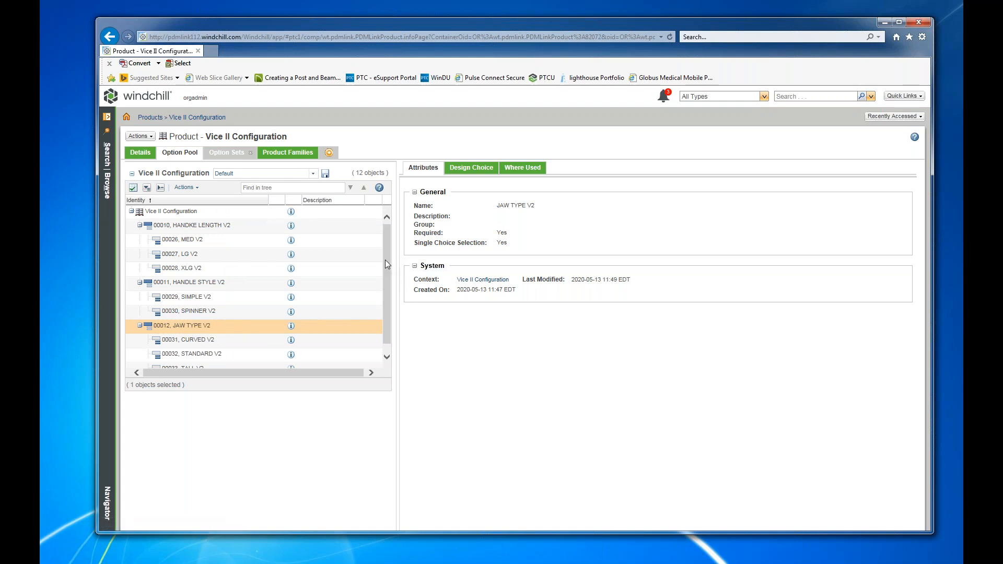
pyautogui.scroll(-1, 387, 259)
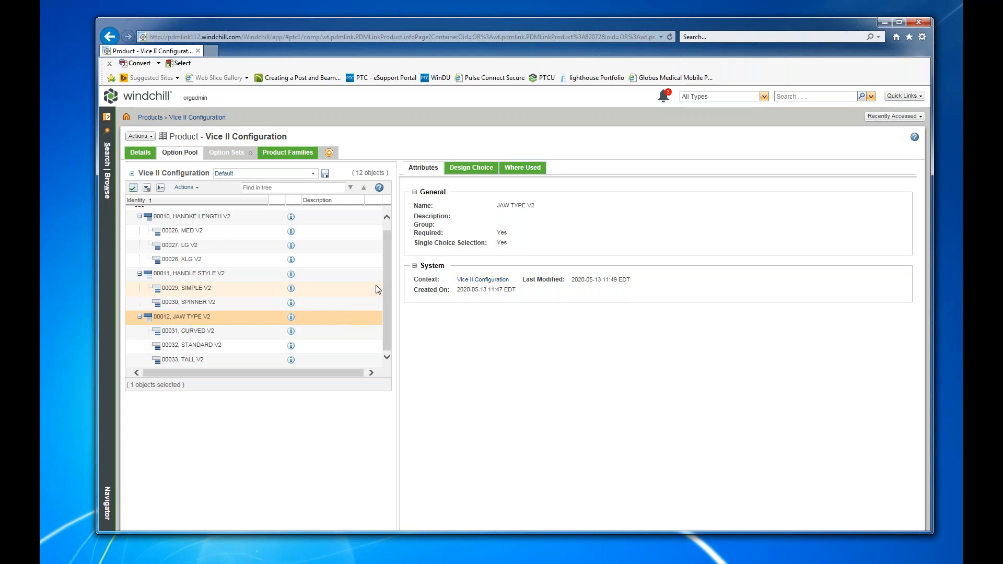
# Create an option set named V2 CONFIG SET in Vice II Configuration that allows assignment of exclude choices.
pyautogui.click(224, 153)
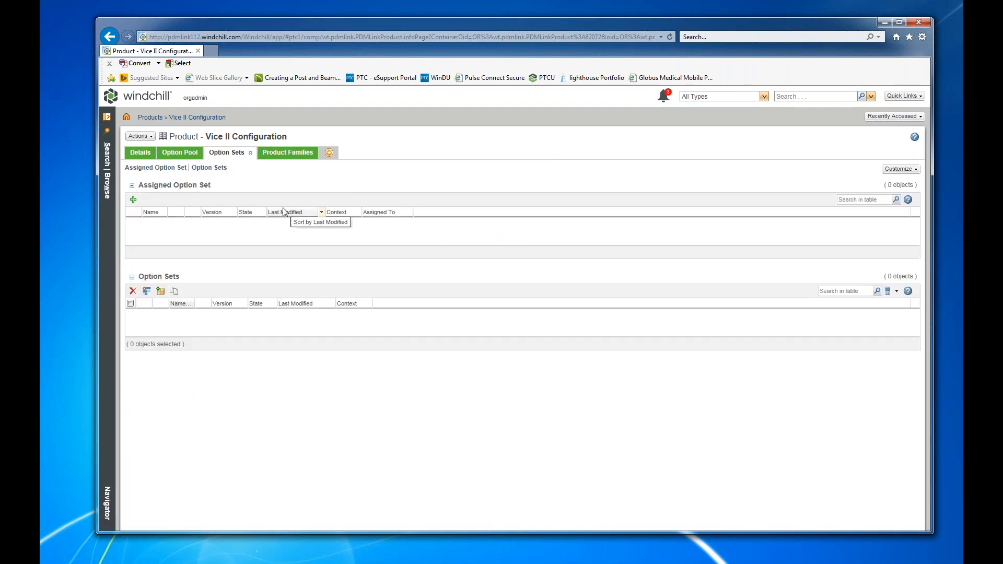
pyautogui.click(147, 291)
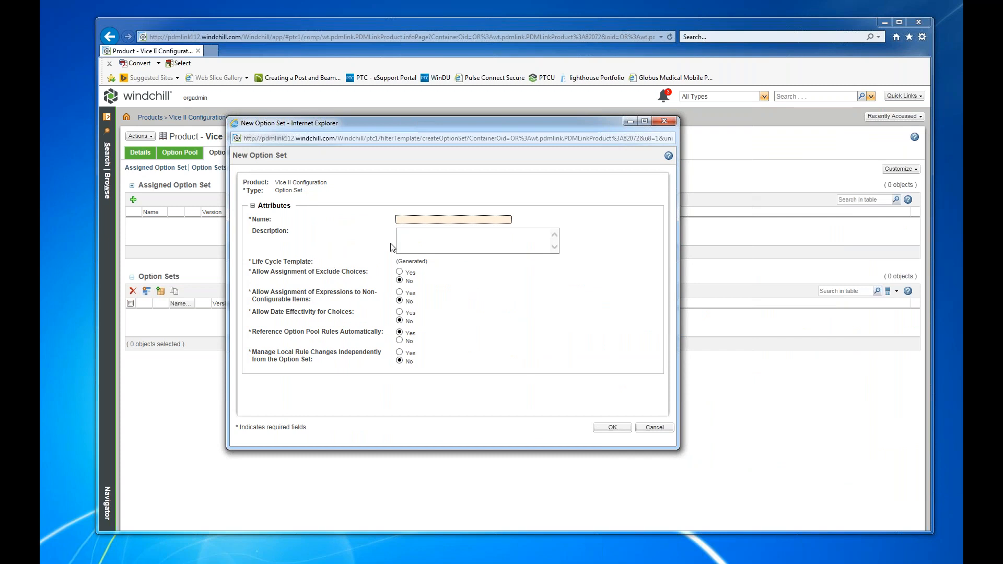
pyautogui.write('v2 CON')
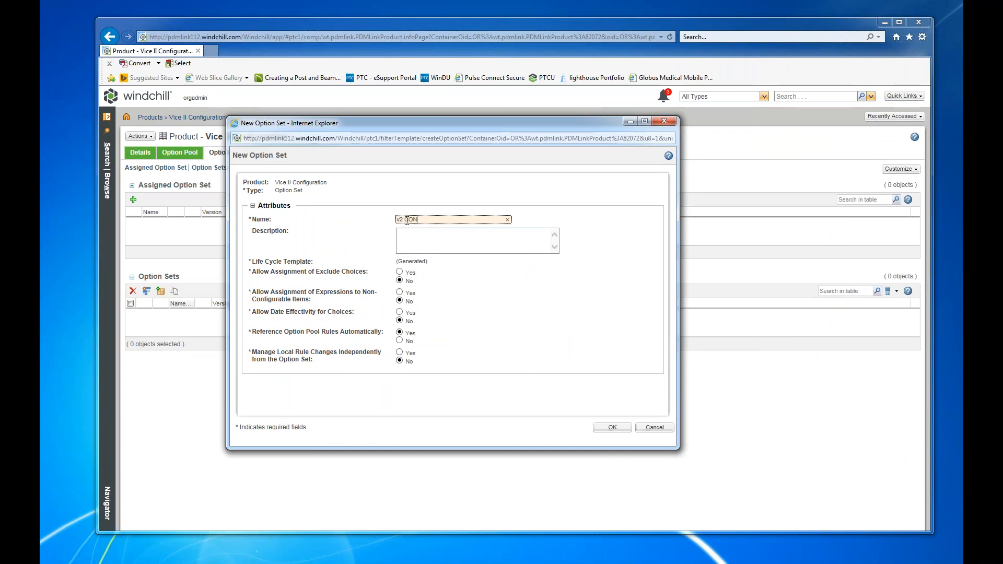
pyautogui.press('BackSpace')
pyautogui.press('BackSpace')
pyautogui.press('BackSpace')
pyautogui.press('BackSpace')
pyautogui.press('BackSpace')
pyautogui.press('BackSpace')
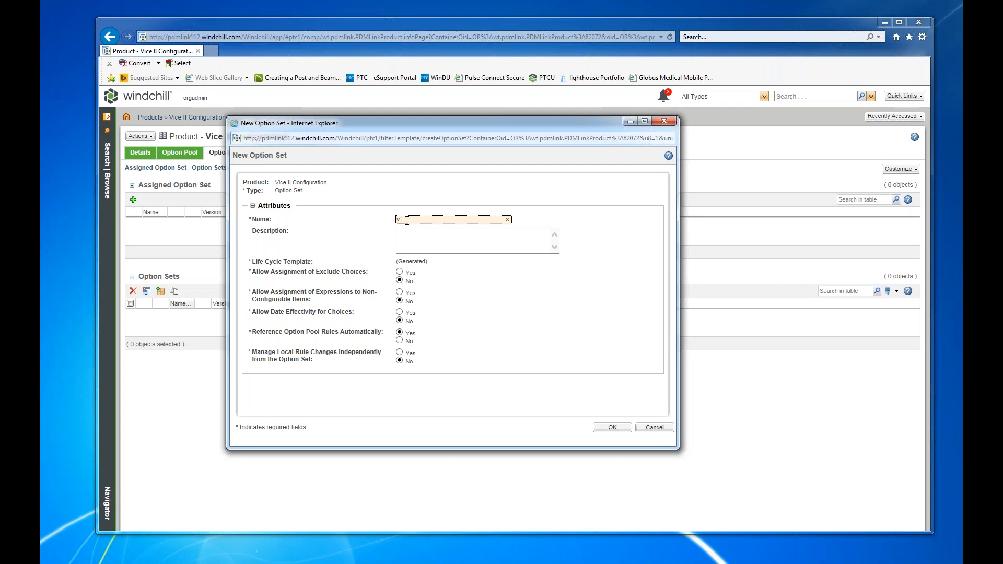
pyautogui.write('V2 CONFIG SETR')
pyautogui.click(400, 272)
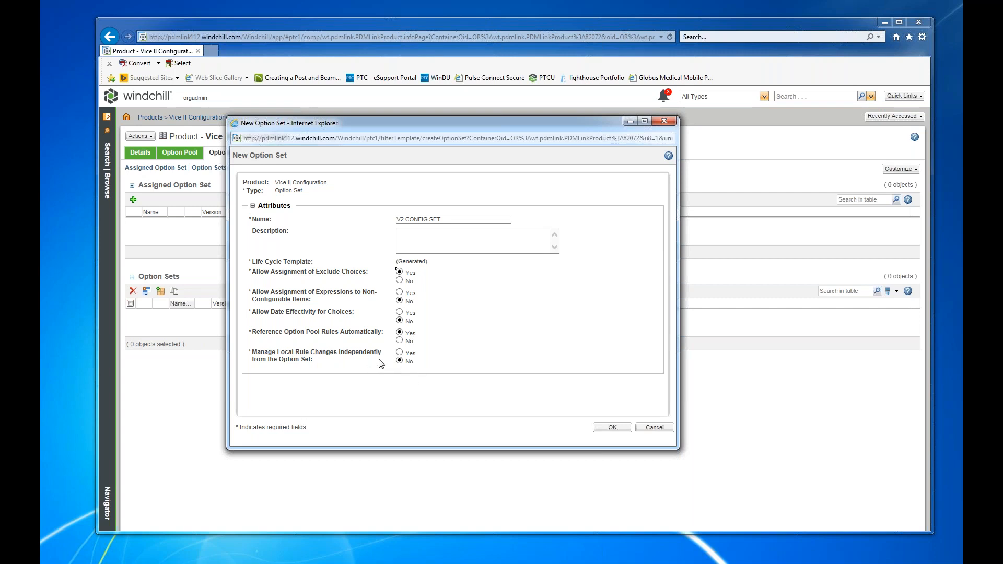
pyautogui.click(612, 428)
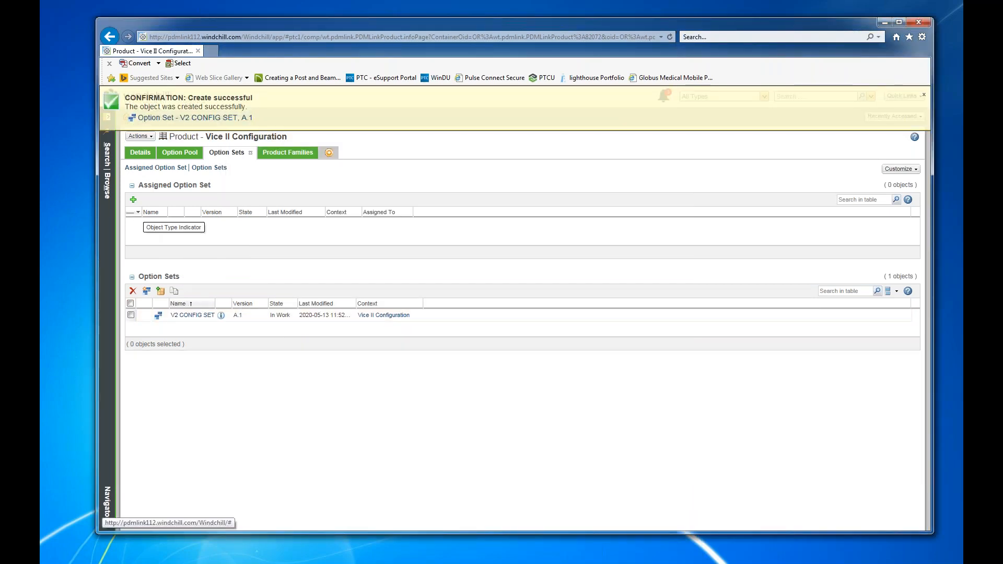
# Open V2 CONFIG SET and assign all three design options with all their choices to its structure.
pyautogui.click(194, 316)
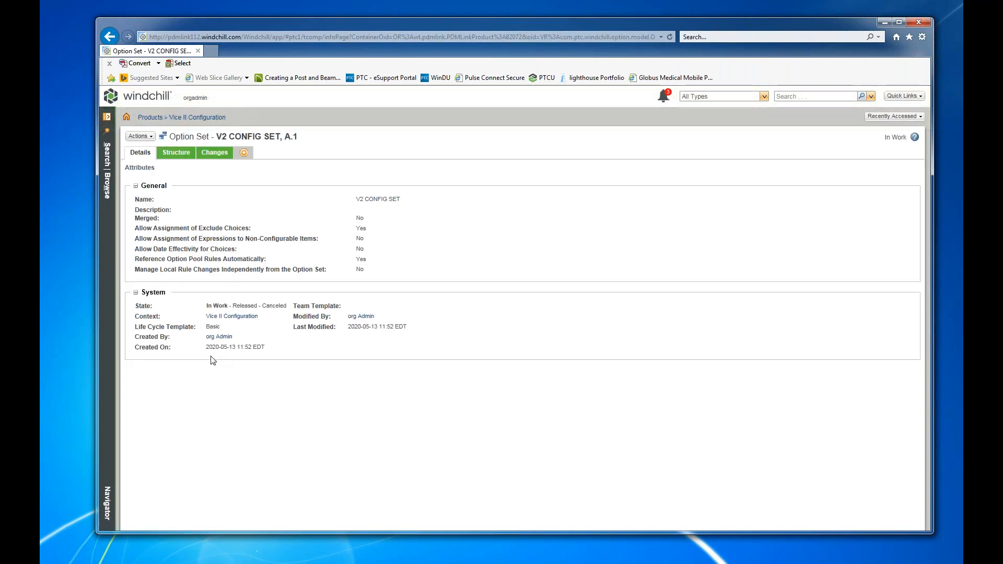
pyautogui.click(138, 136)
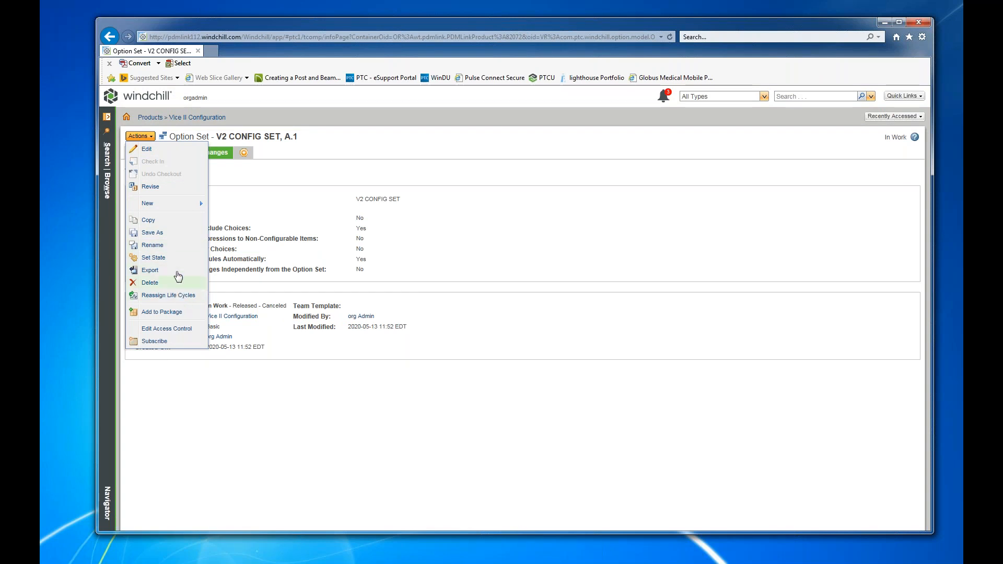
pyautogui.click(308, 205)
pyautogui.click(180, 158)
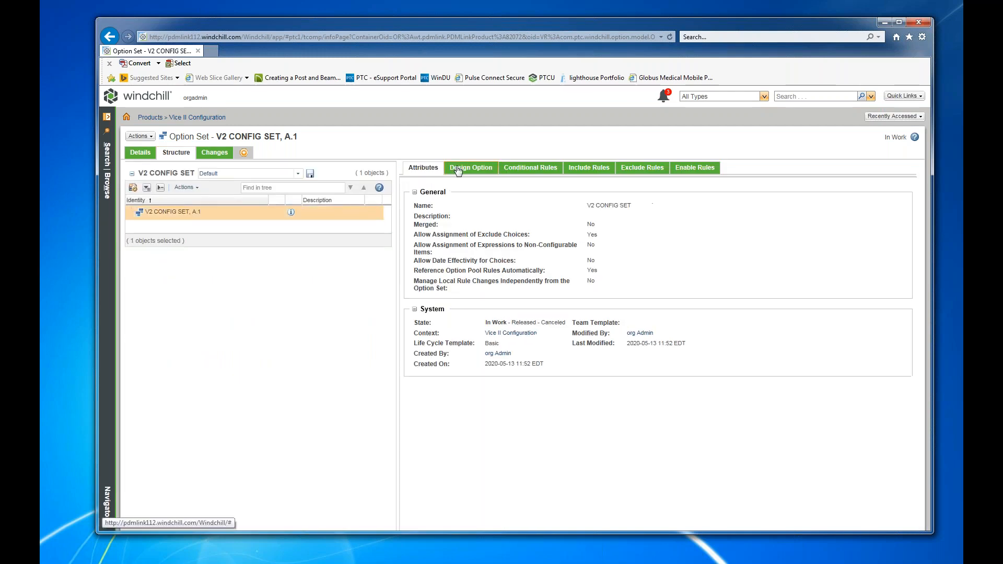
pyautogui.click(133, 187)
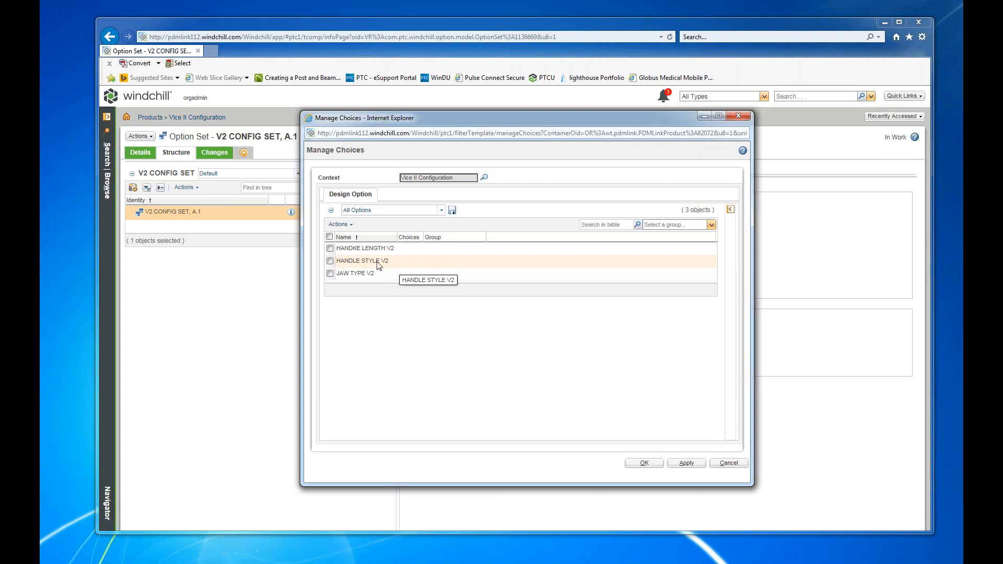
pyautogui.click(329, 237)
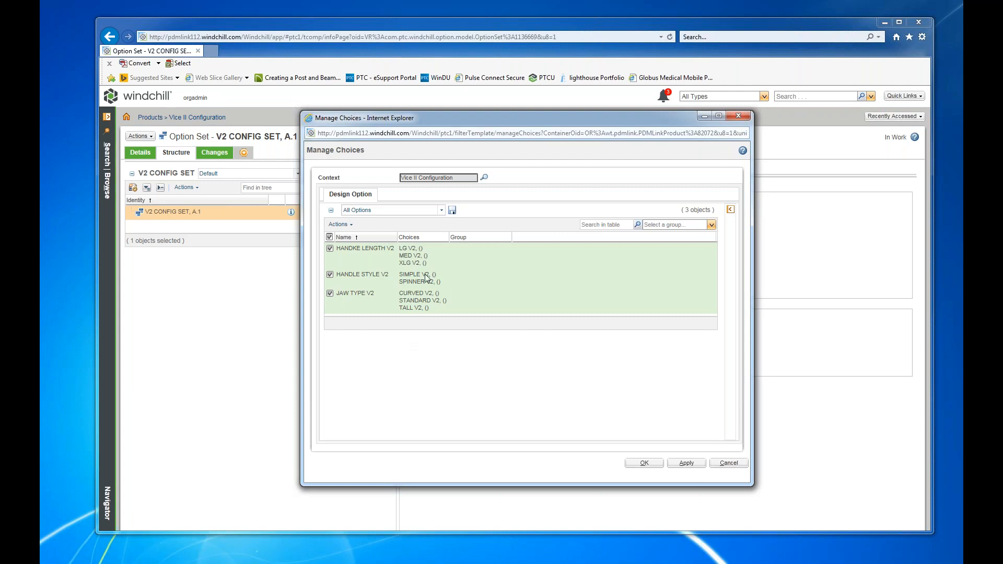
pyautogui.moveTo(587, 119); pyautogui.dragTo(528, 122)
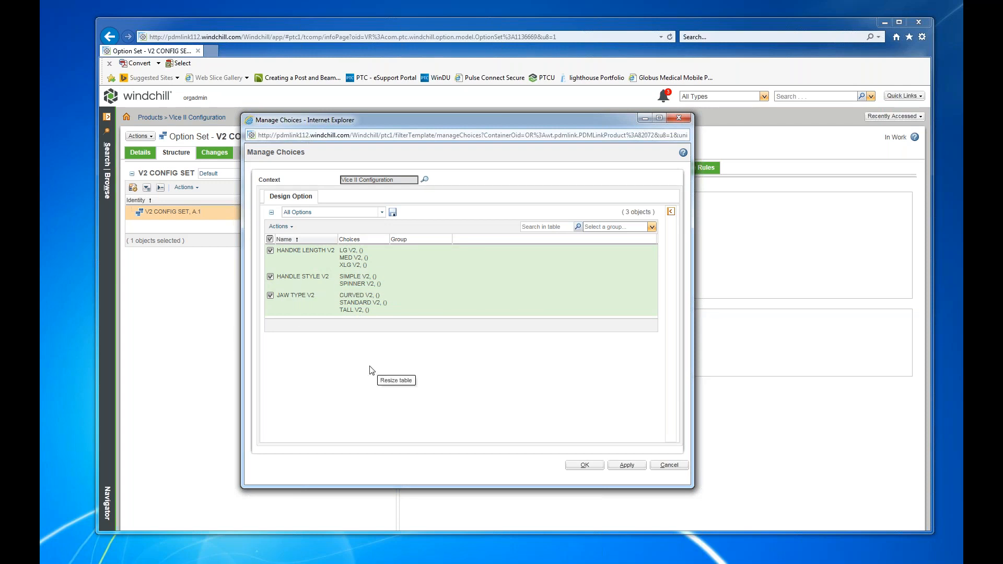
pyautogui.click(582, 465)
pyautogui.click(584, 465)
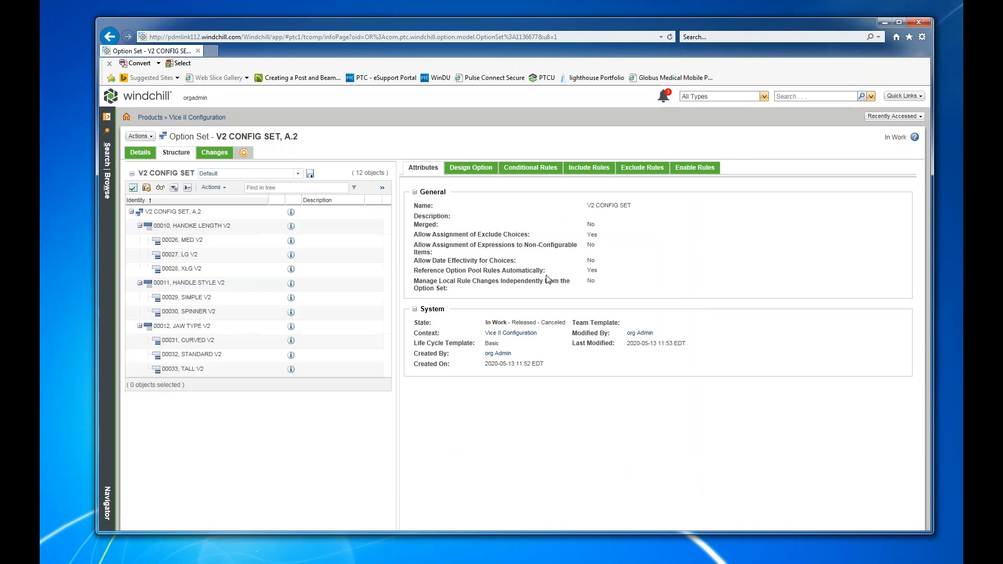
# Start a new conditional rule for V2 CONFIG SET and set its If expression to the SPINNER V2 choice.
pyautogui.click(520, 170)
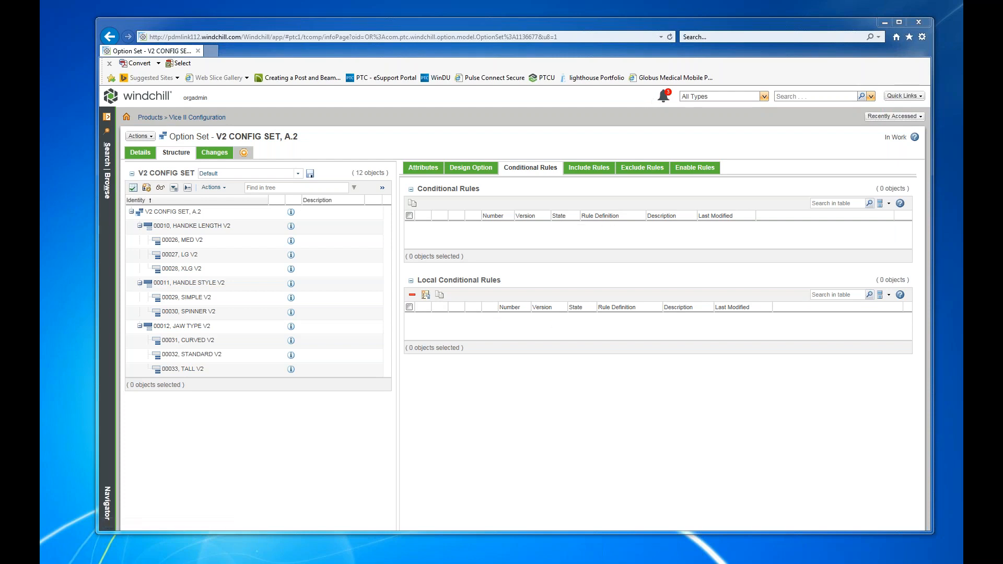
pyautogui.moveTo(1002, 31); pyautogui.dragTo(626, 80)
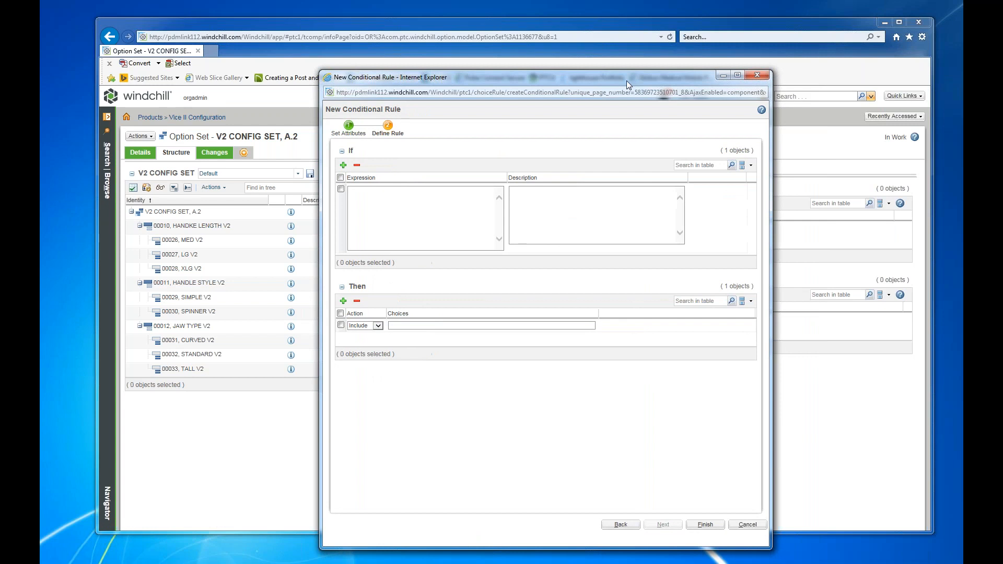
pyautogui.click(383, 202)
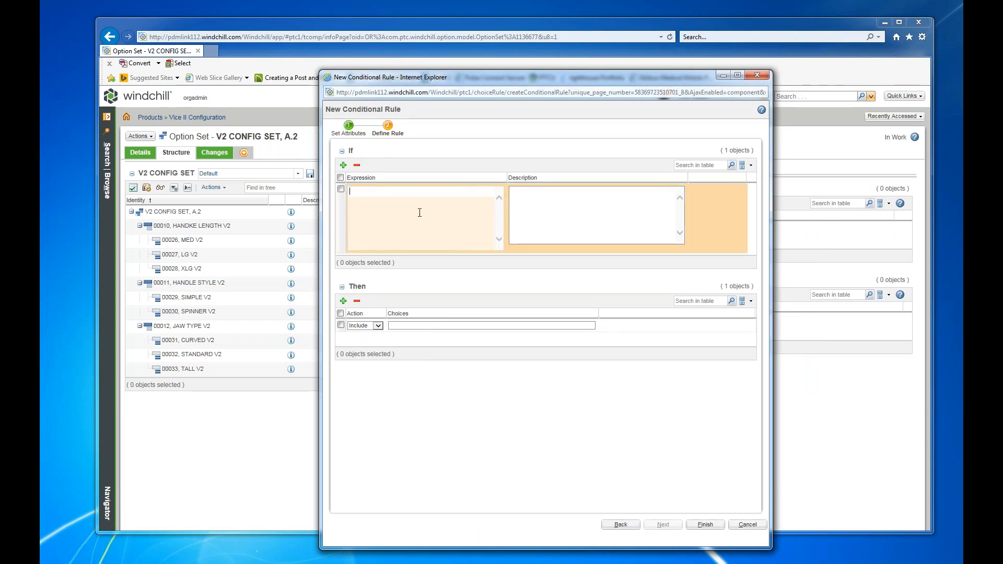
pyautogui.write('SPINN')
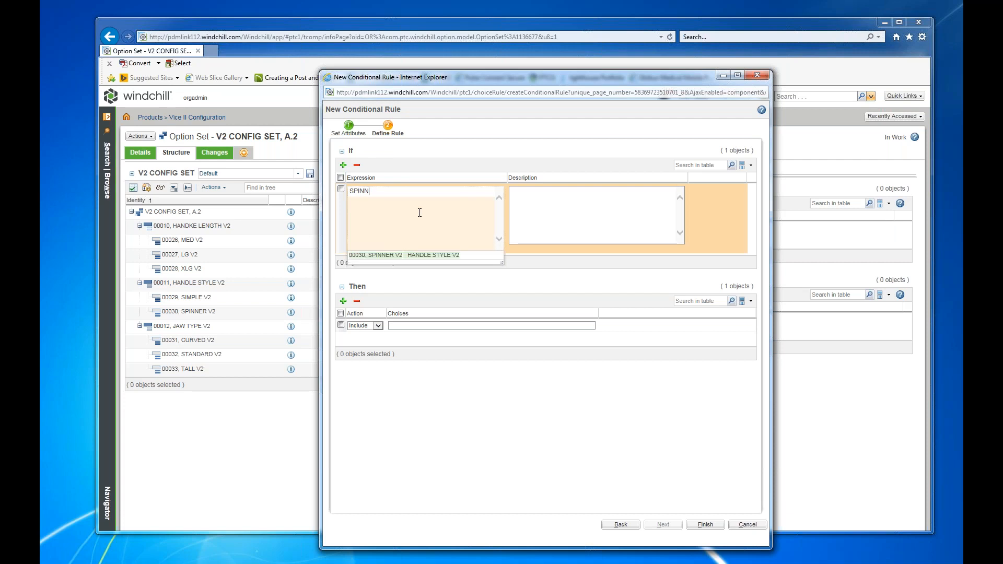
pyautogui.click(388, 256)
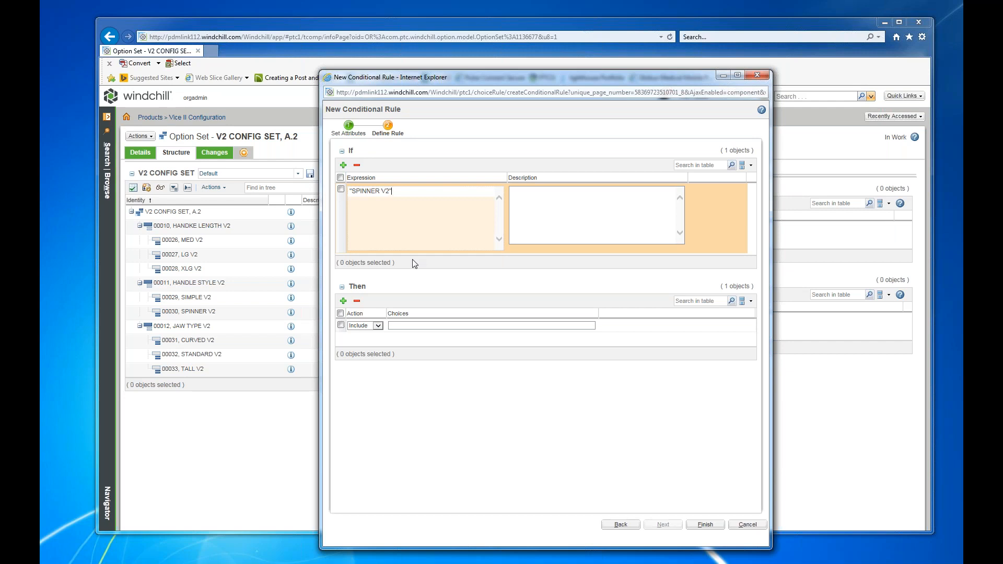
# Set the Then action to Disable with the choices MED V2, LG V2 and XLG V2.
pyautogui.click(377, 326)
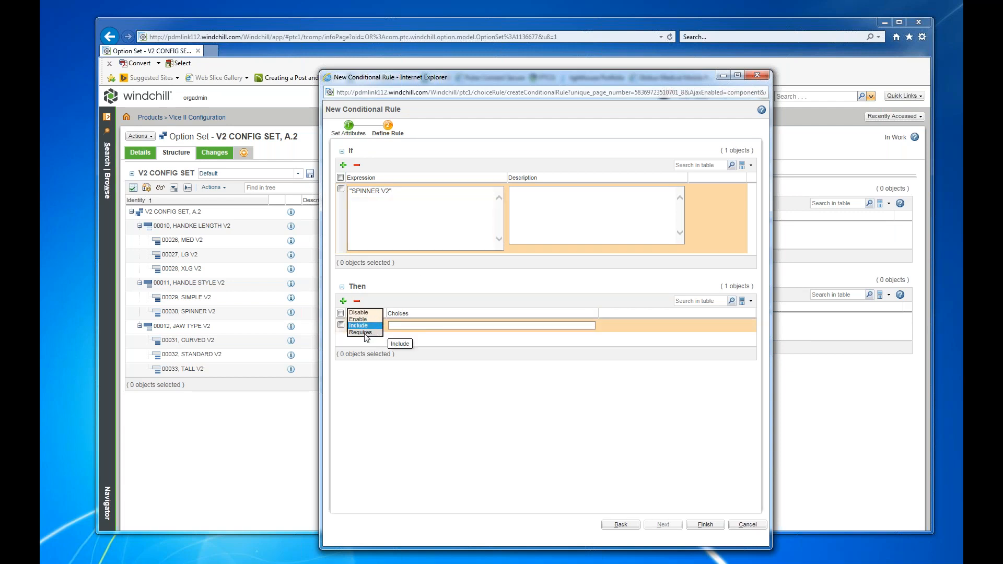
pyautogui.click(361, 313)
pyautogui.click(392, 326)
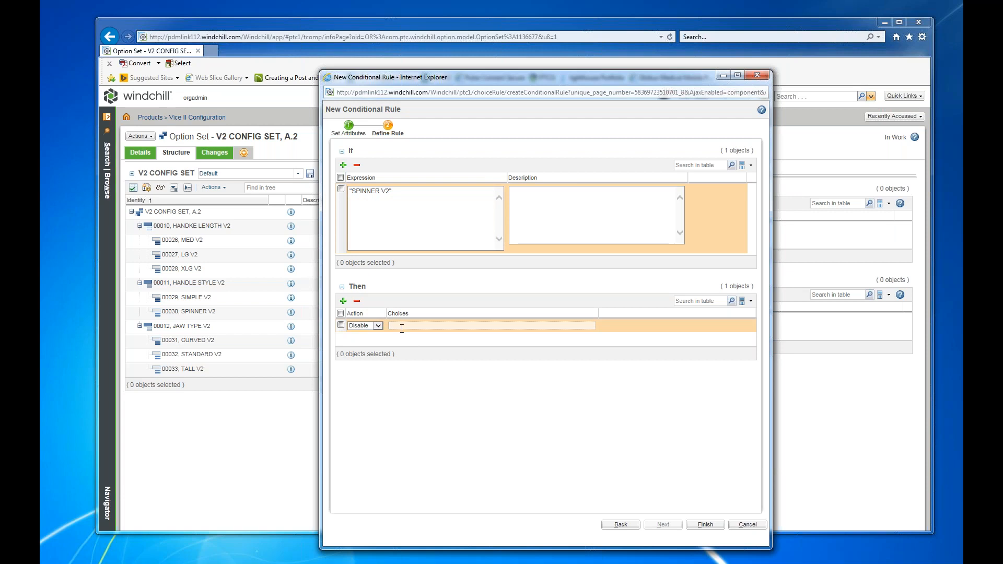
pyautogui.write('MED')
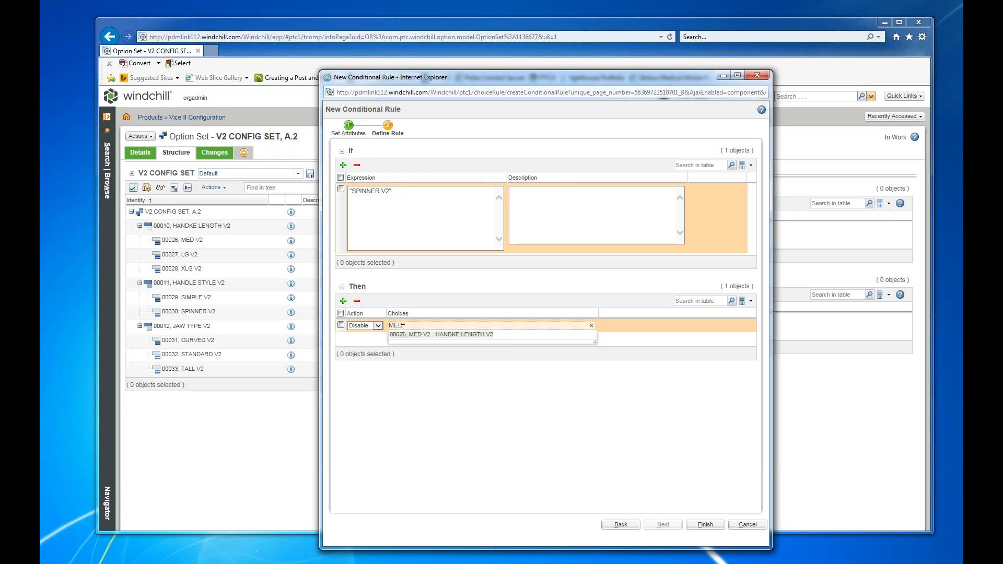
pyautogui.click(414, 335)
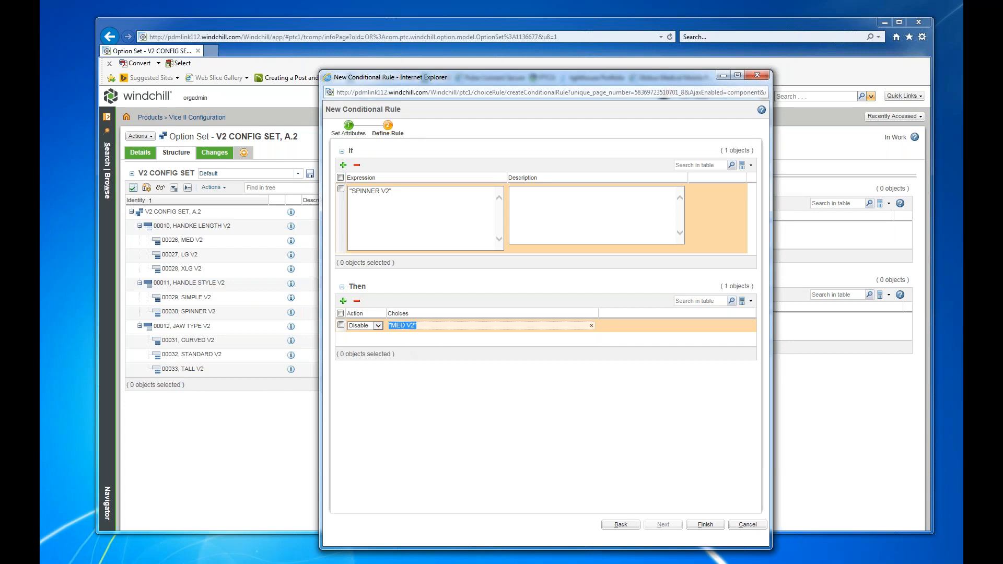
pyautogui.click(416, 326)
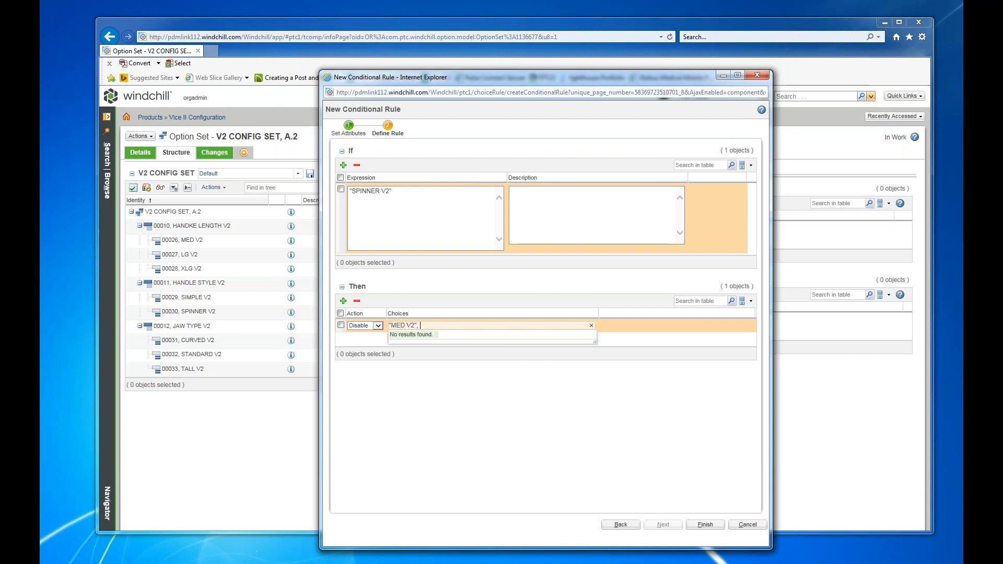
pyautogui.write(', LG V2,')
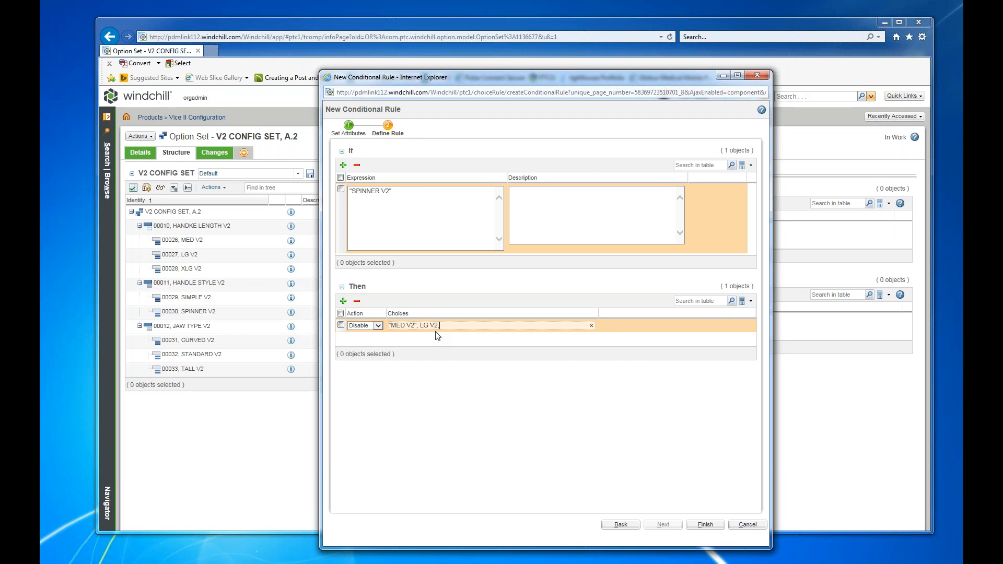
pyautogui.write('XLG')
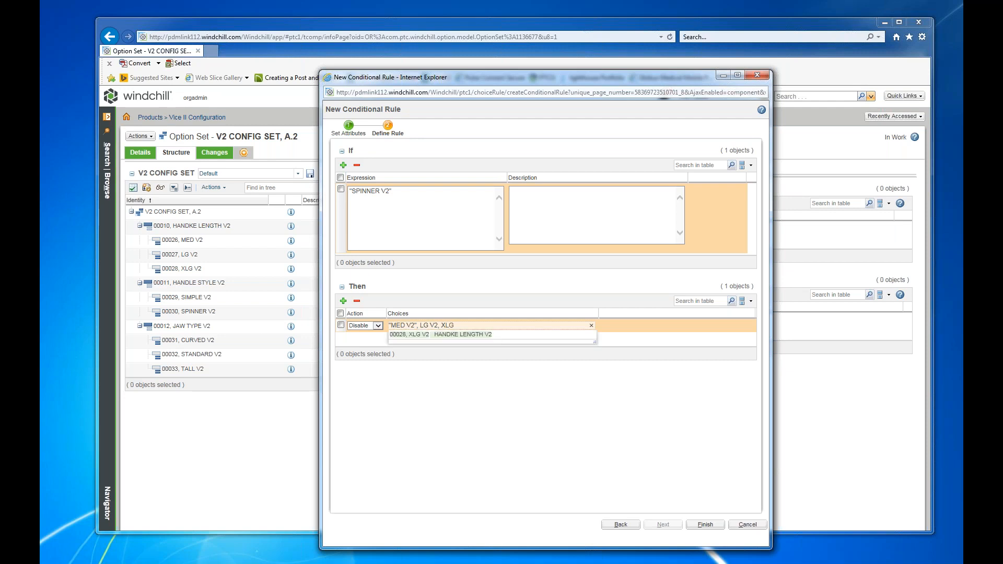
pyautogui.click(439, 335)
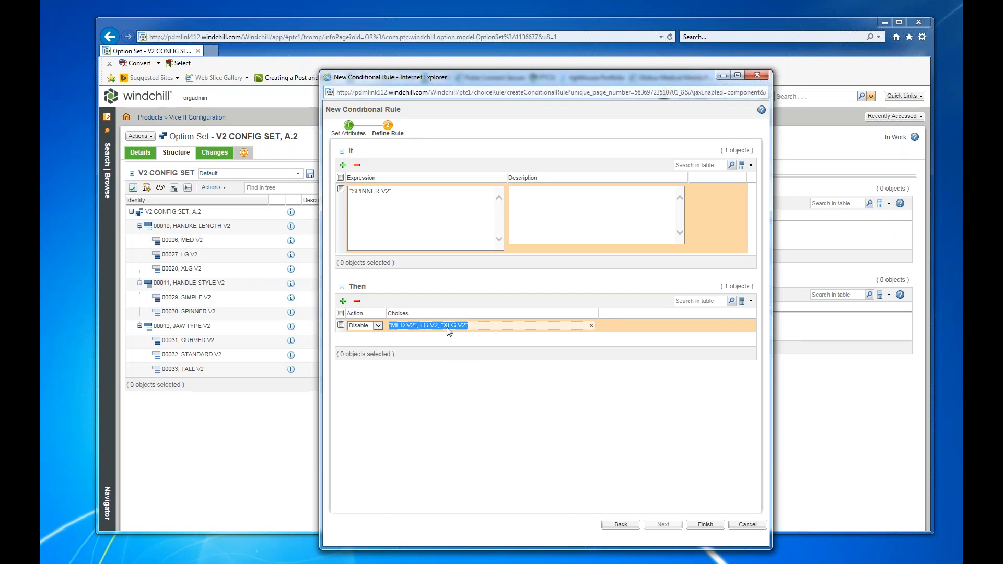
# Enclose LG V2 in quotation marks in the Then choices and finish the conditional rule.
pyautogui.click(421, 327)
pyautogui.write('"')
pyautogui.click(440, 325)
pyautogui.write('"')
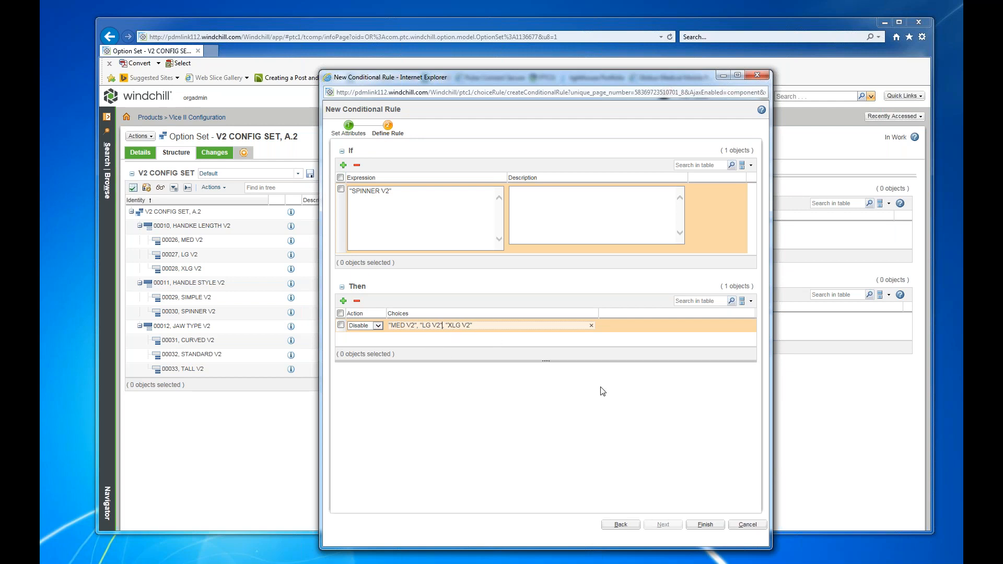
pyautogui.click(690, 525)
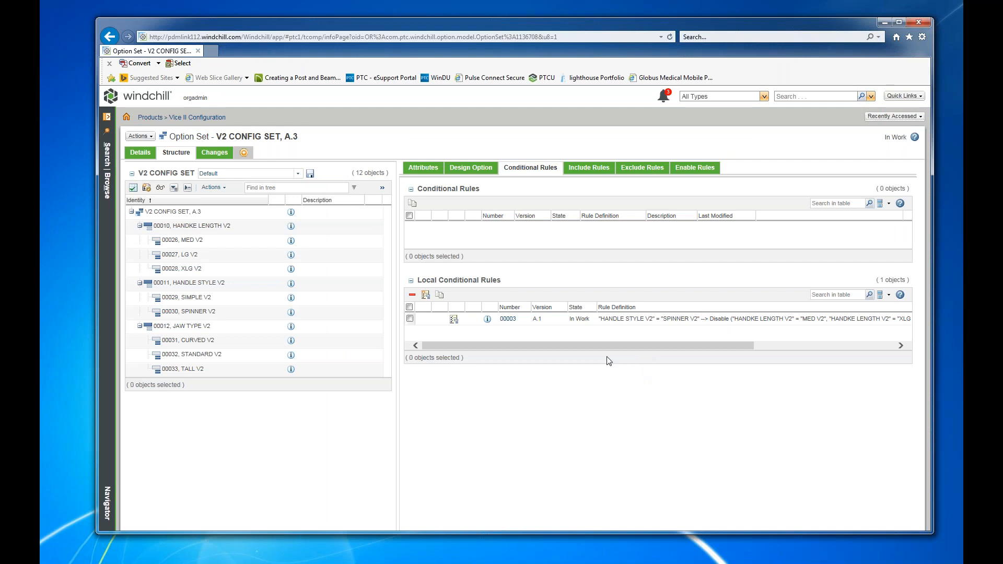
pyautogui.moveTo(553, 347)
pyautogui.mouseDown()
pyautogui.moveTo(717, 350)
pyautogui.moveTo(546, 357)
pyautogui.mouseUp()
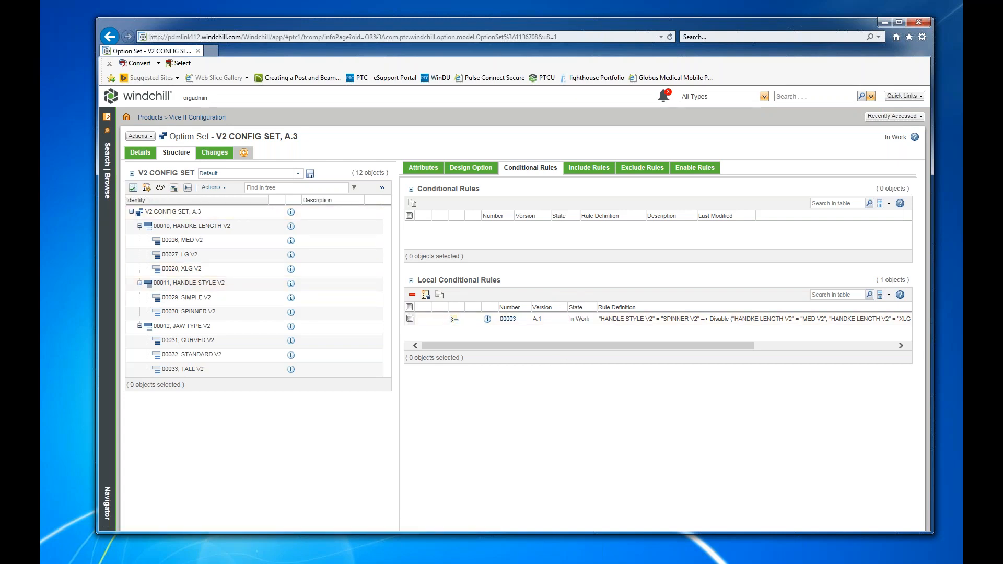
# Return to the option sets of Vice II Configuration and assign V2 CONFIG SET to the product.
pyautogui.click(108, 184)
pyautogui.click(186, 187)
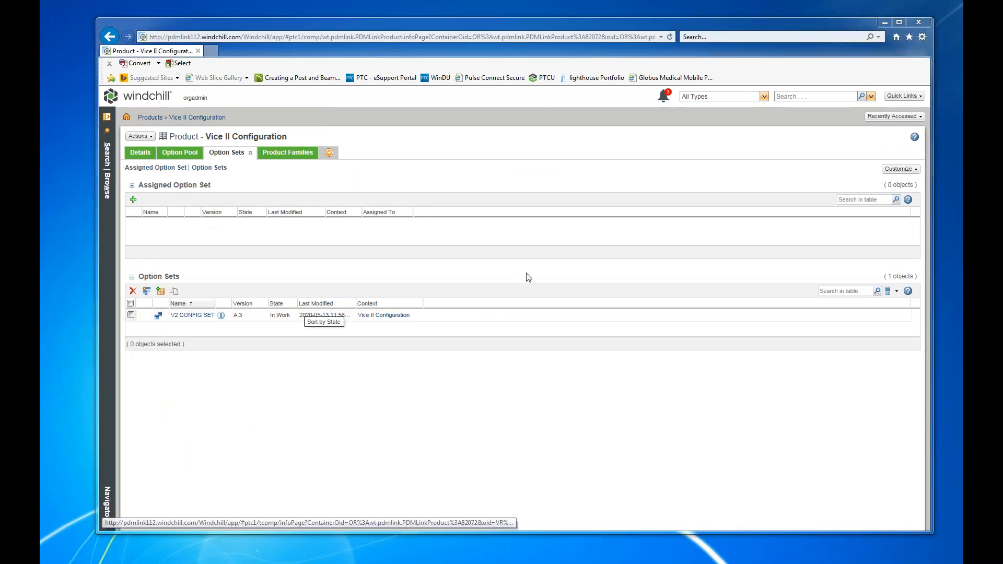
pyautogui.moveTo(1002, 184); pyautogui.dragTo(402, 155)
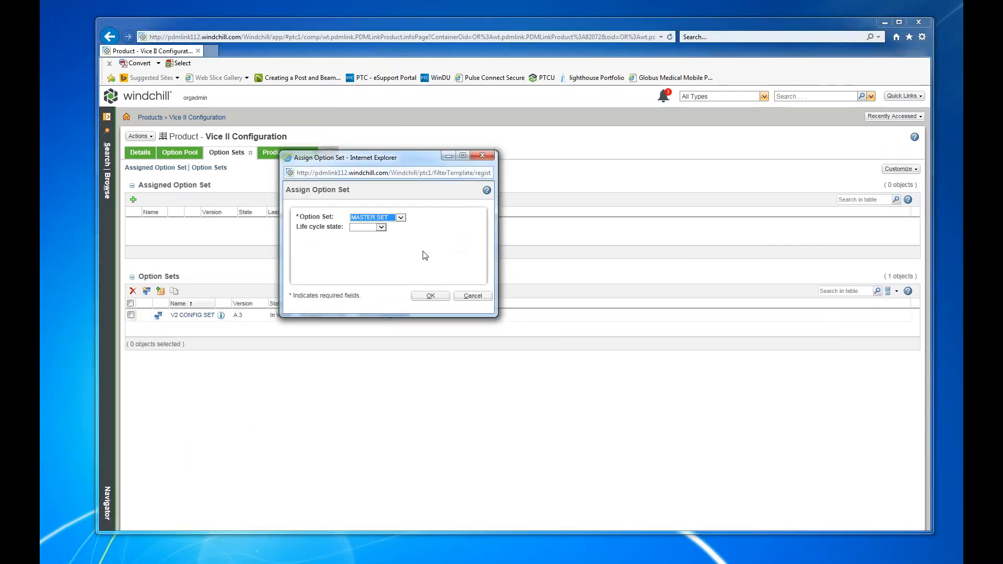
pyautogui.click(403, 220)
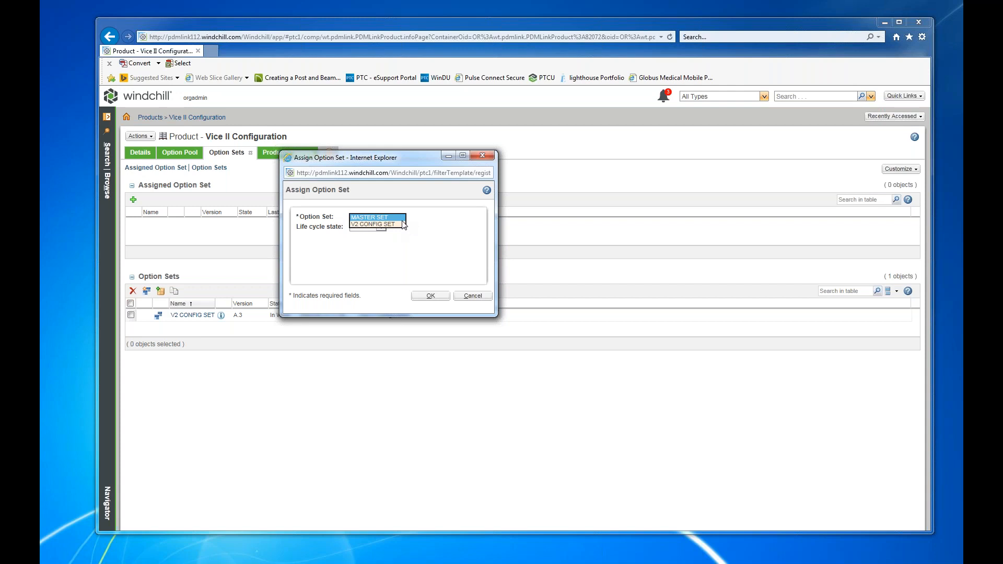
pyautogui.click(369, 225)
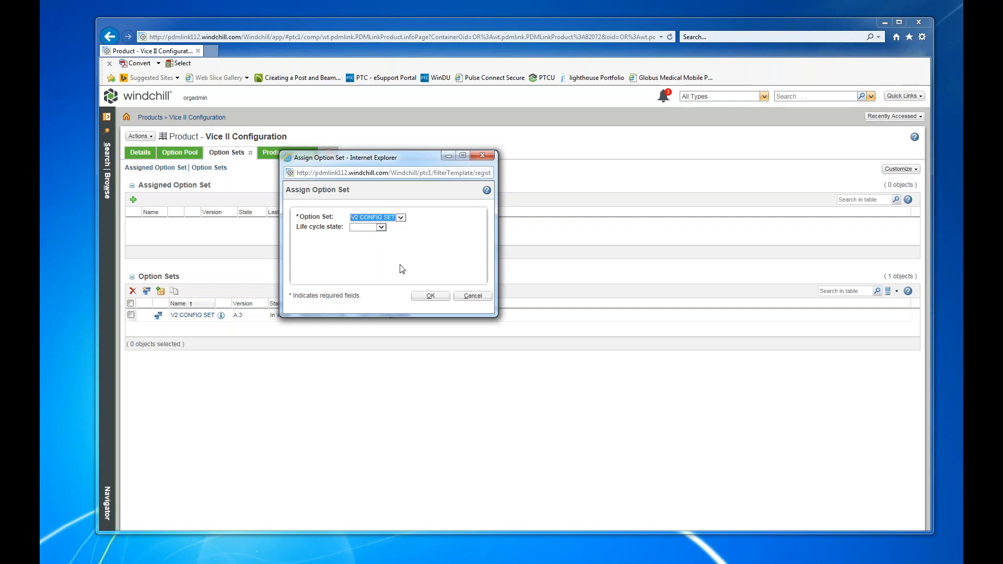
pyautogui.click(432, 298)
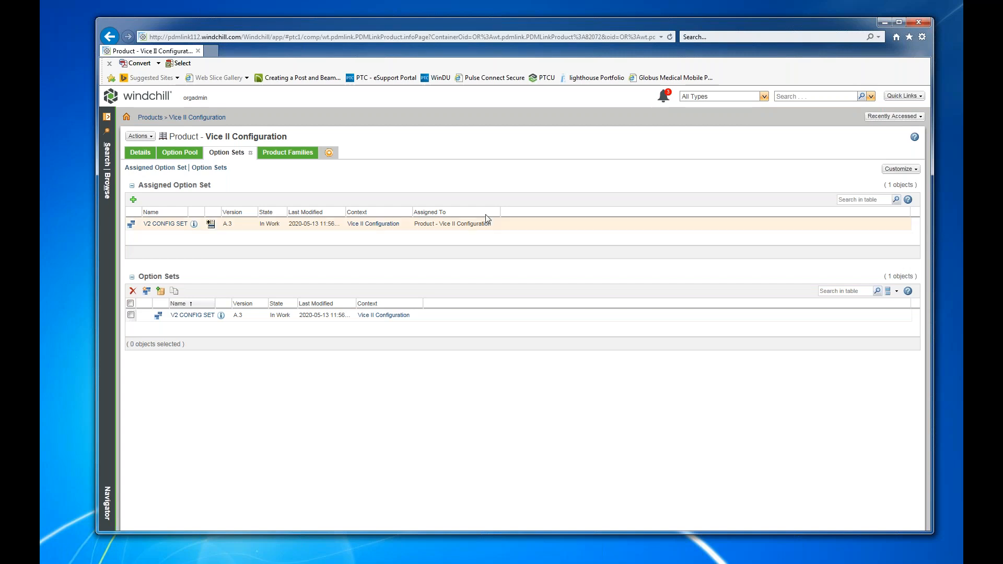
pyautogui.click(194, 118)
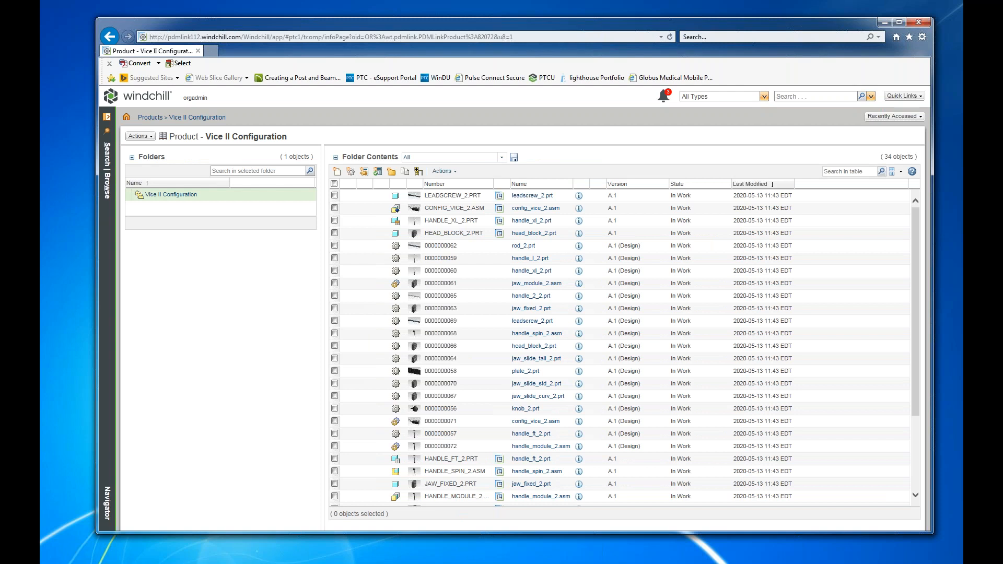
pyautogui.scroll(-3, 433, 313)
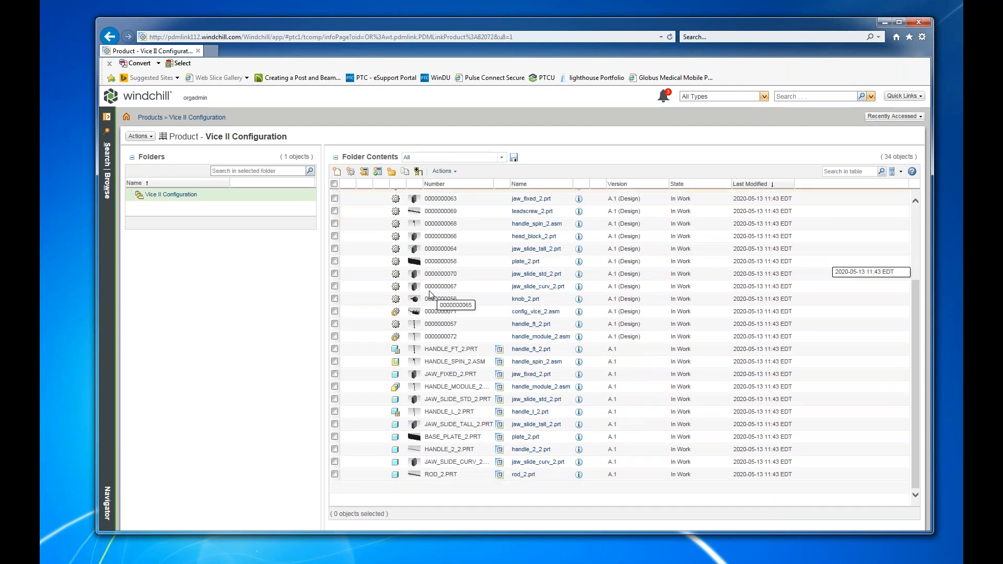
pyautogui.scroll(3, 433, 320)
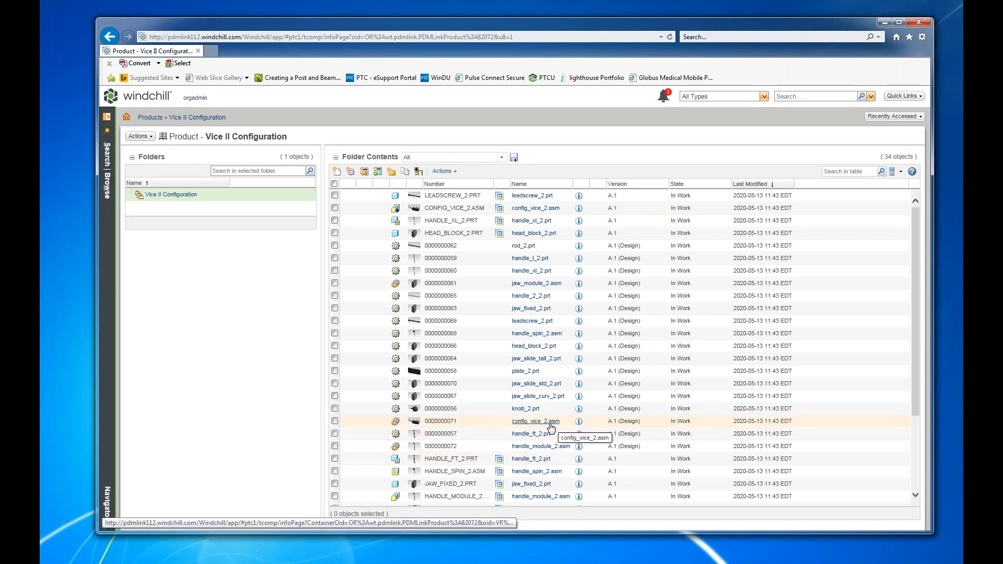
pyautogui.click(541, 423)
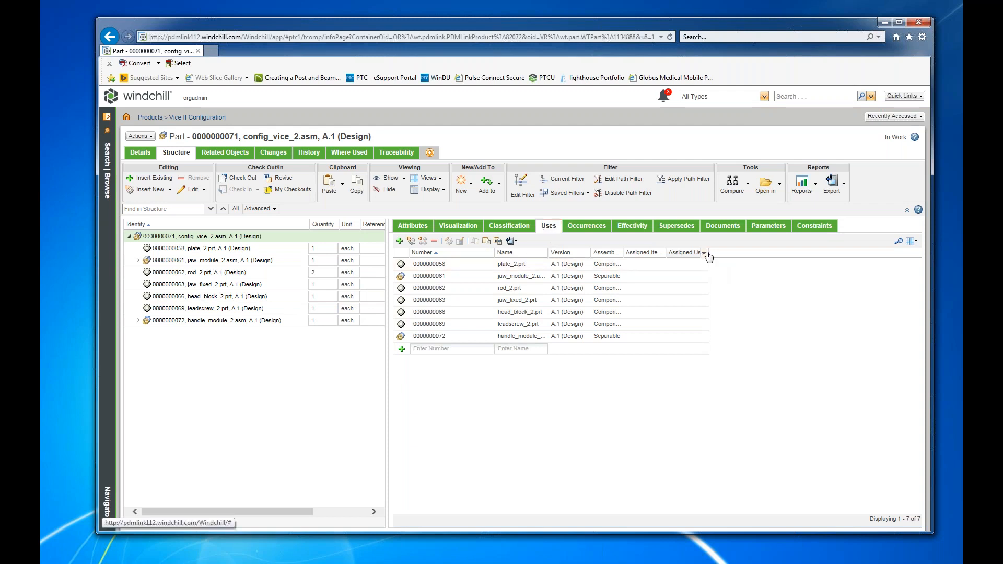
# Widen the Assembly Mode, Assigned Item Expressions and Assigned Usage Expressions columns of the uses table to show their full headings.
pyautogui.moveTo(709, 253); pyautogui.dragTo(763, 253)
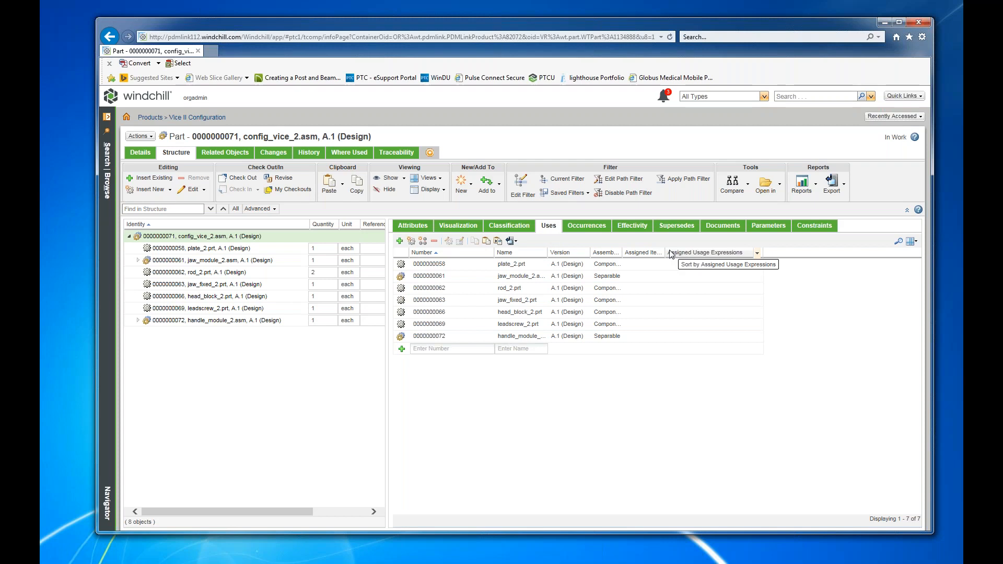
pyautogui.moveTo(666, 254); pyautogui.dragTo(713, 254)
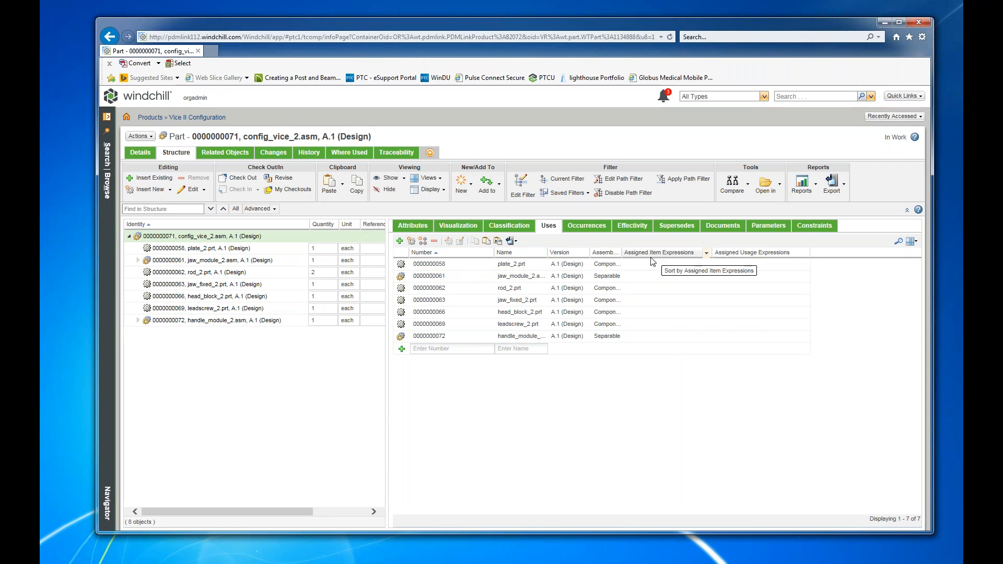
pyautogui.click(917, 244)
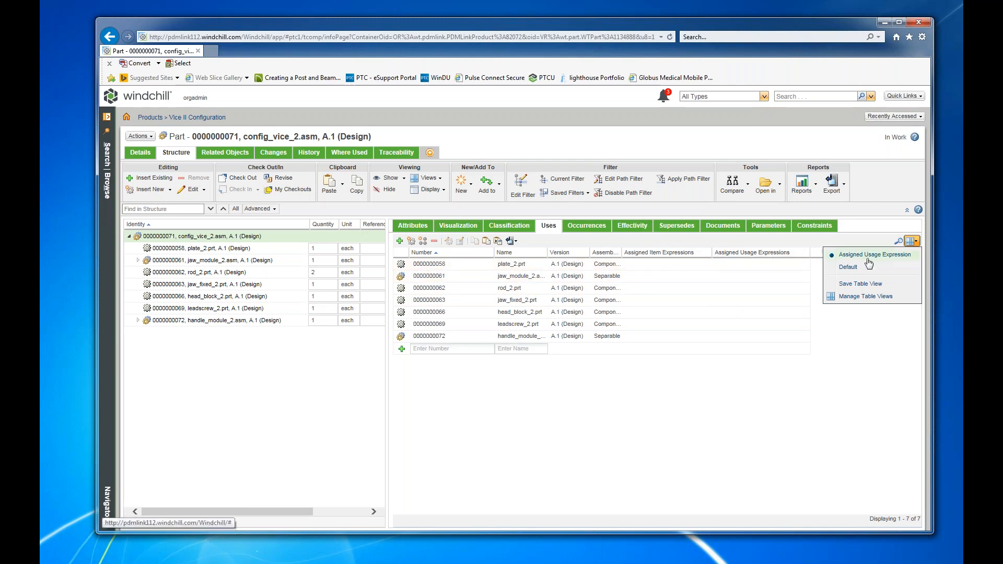
pyautogui.click(675, 266)
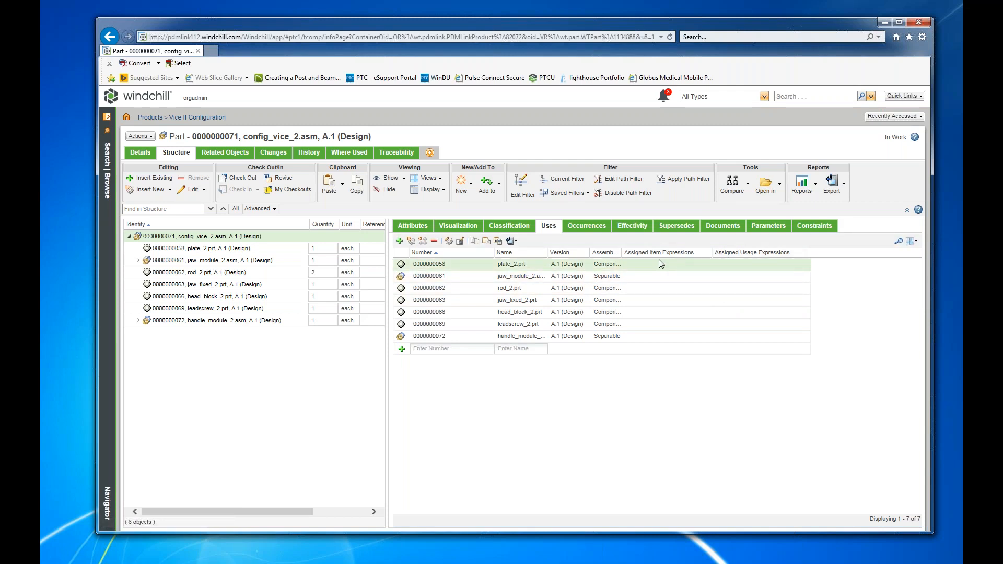
pyautogui.moveTo(623, 252); pyautogui.dragTo(674, 253)
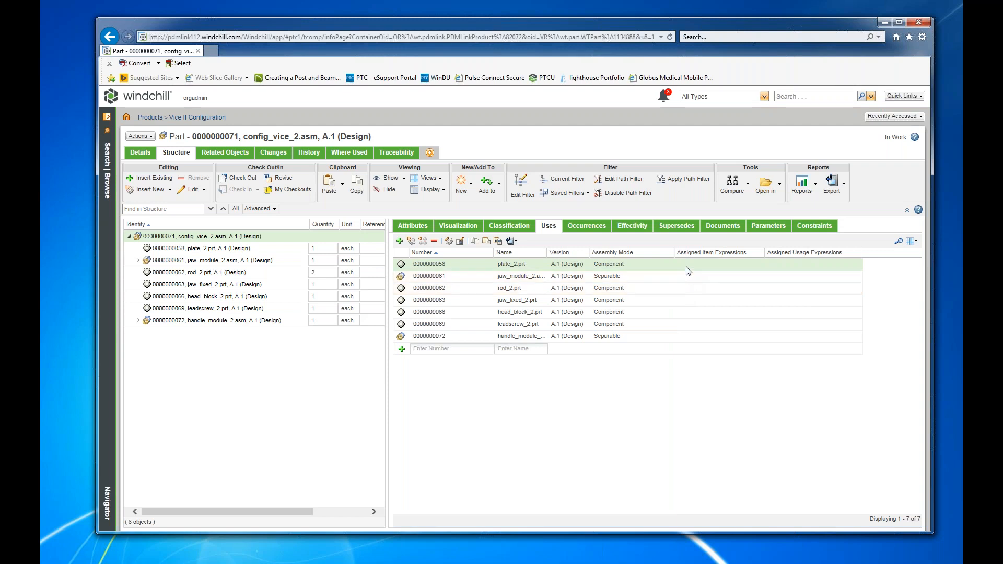
pyautogui.moveTo(674, 253); pyautogui.dragTo(653, 260)
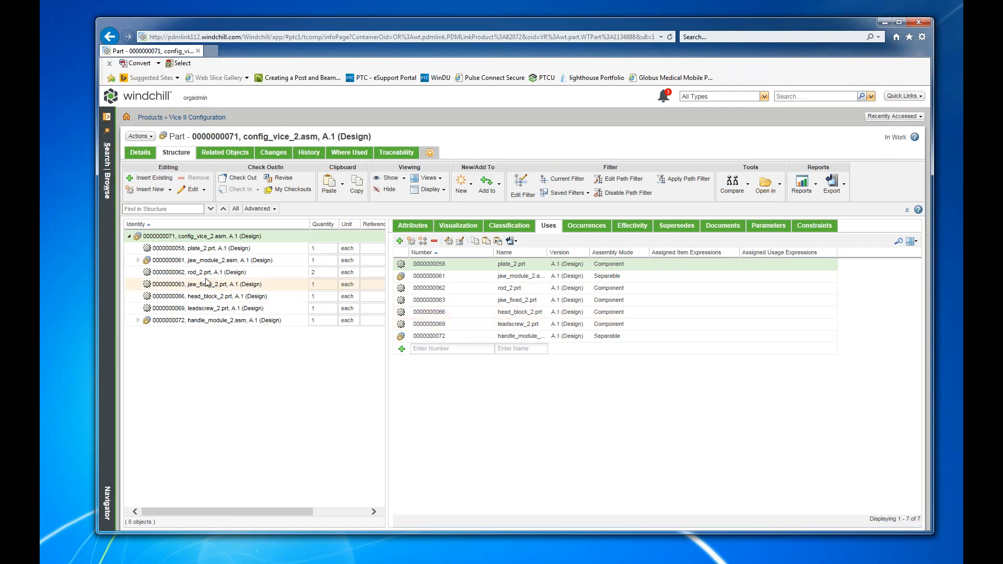
# Open the information page of jaw_module_2.asm from the vice structure and check the part out.
pyautogui.click(230, 260)
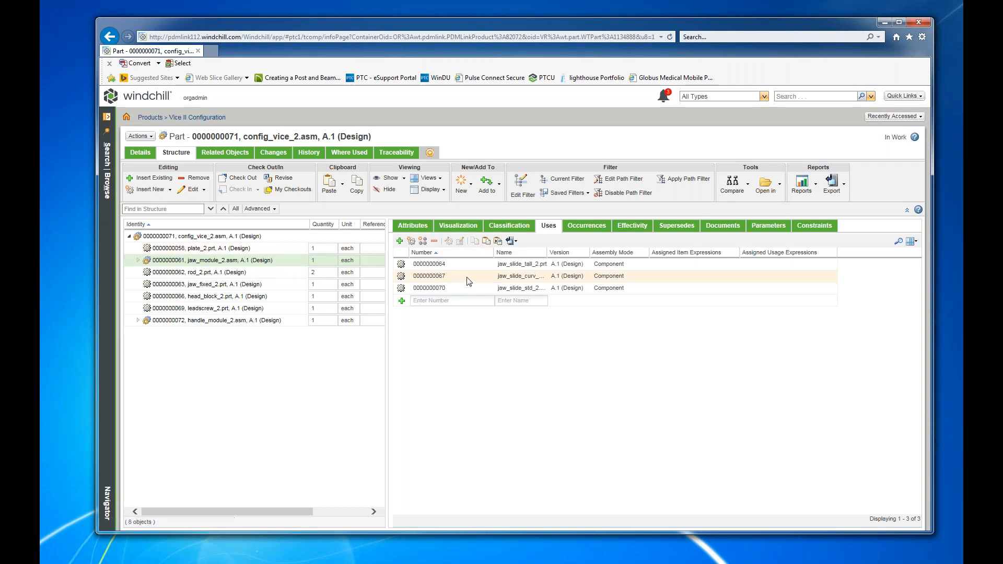
pyautogui.rightClick(440, 266)
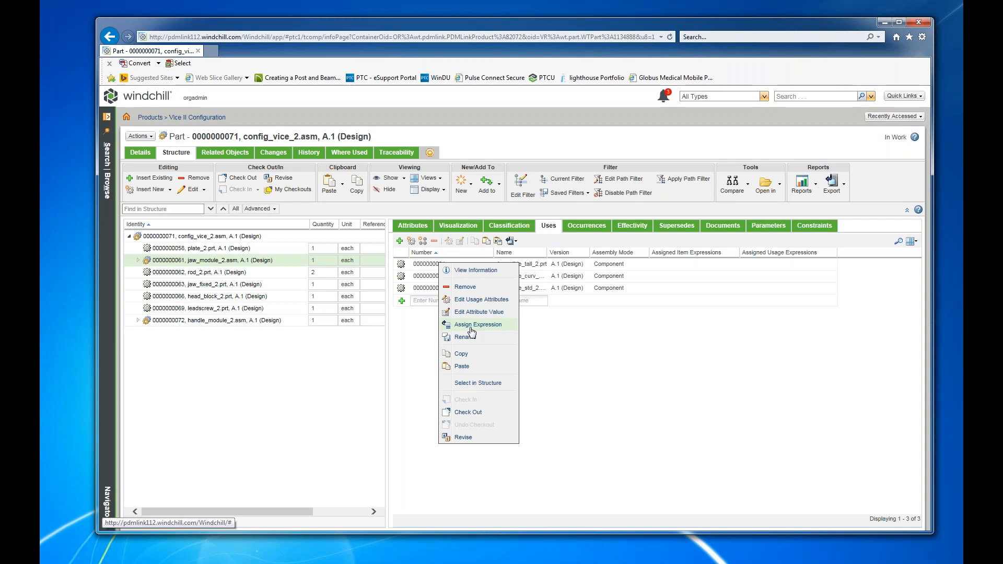
pyautogui.click(398, 332)
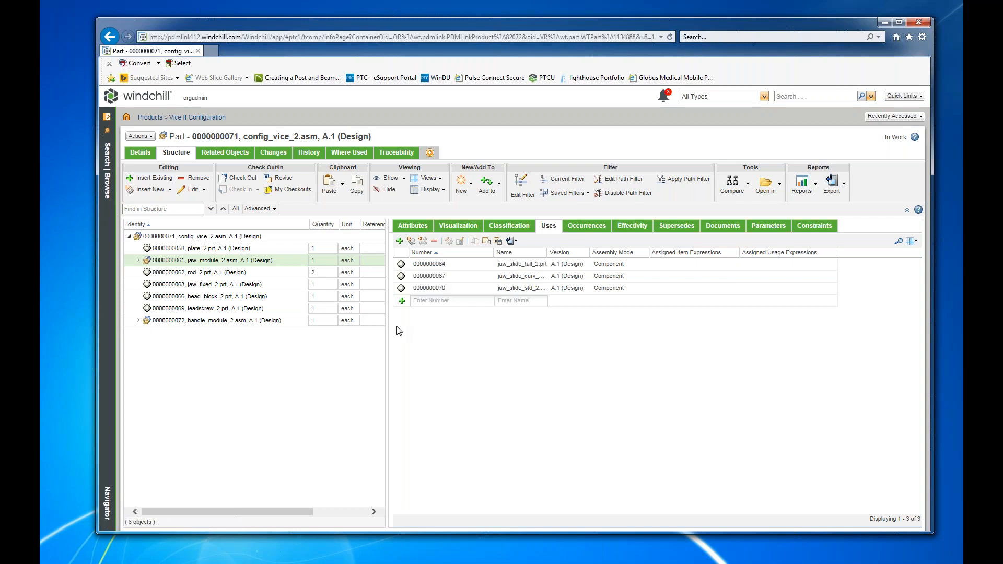
pyautogui.rightClick(167, 262)
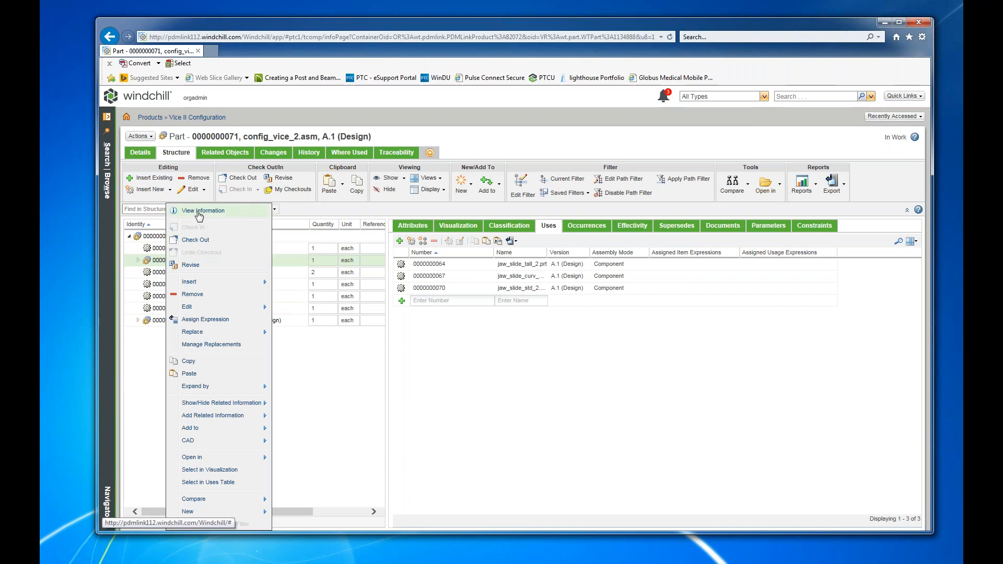
pyautogui.click(199, 212)
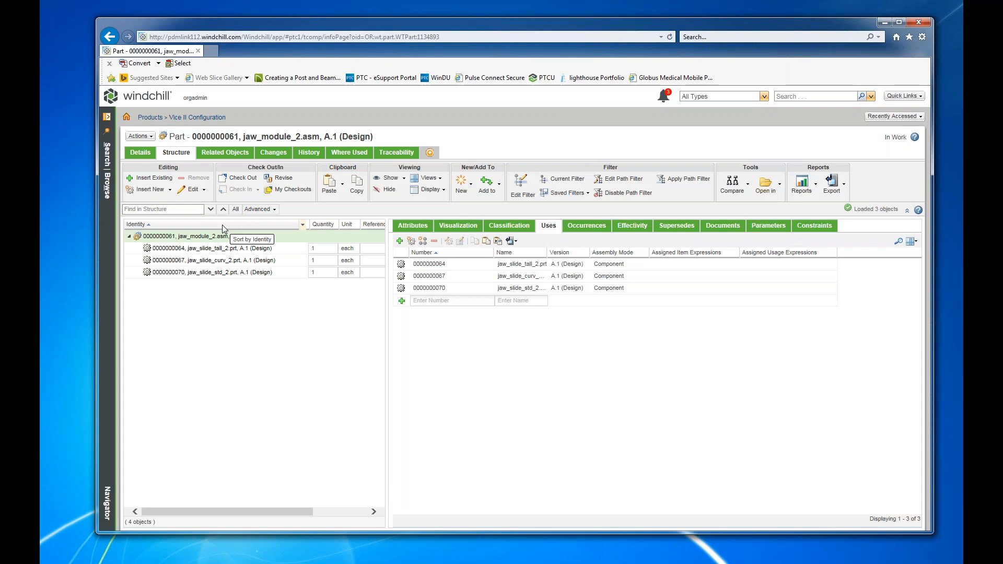
pyautogui.click(140, 136)
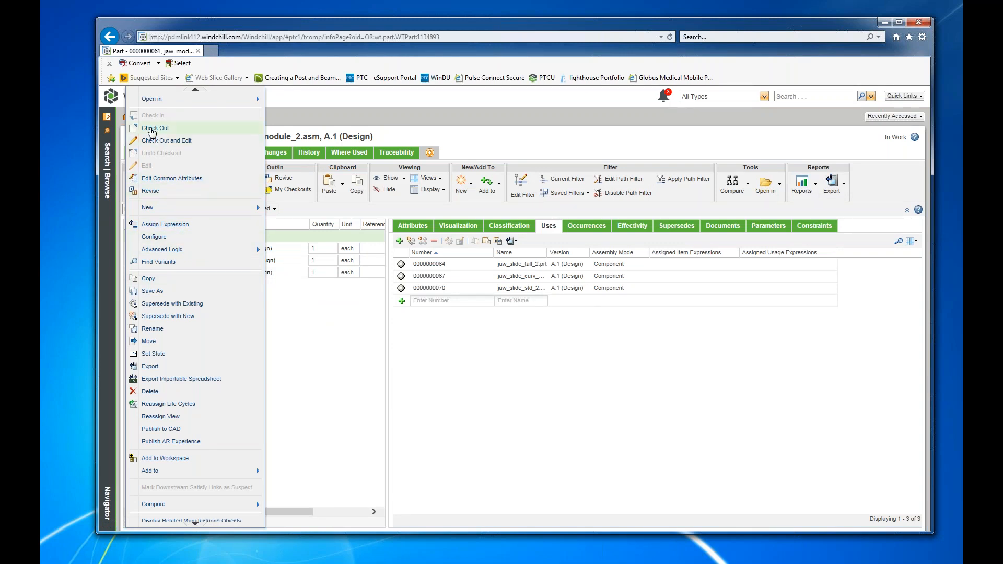
pyautogui.click(151, 129)
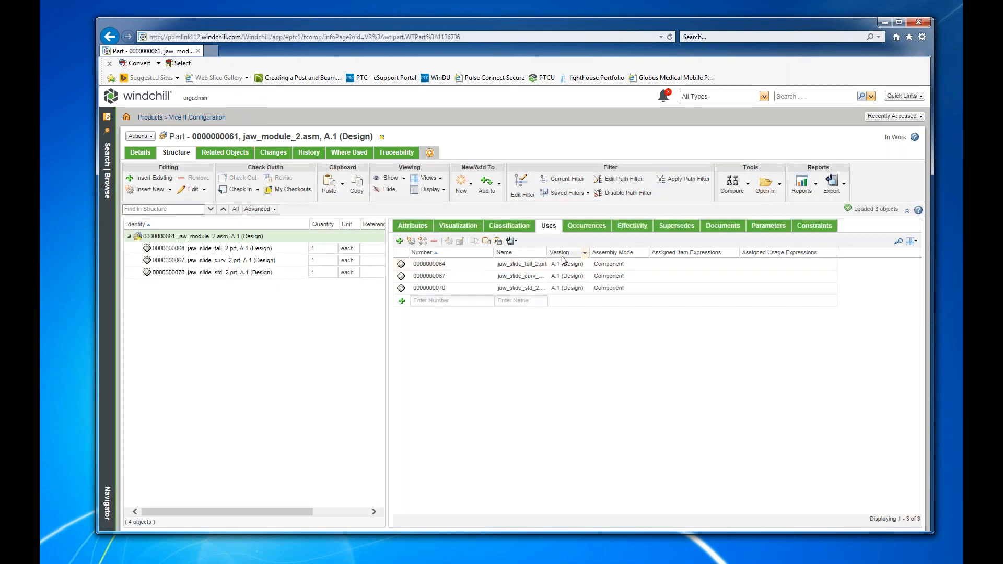
# Widen the Name column of the uses table and assign jaw_slide_tall_2.prt the usage expression JAW TYPE V2 = TALL V2.
pyautogui.moveTo(547, 253); pyautogui.dragTo(611, 255)
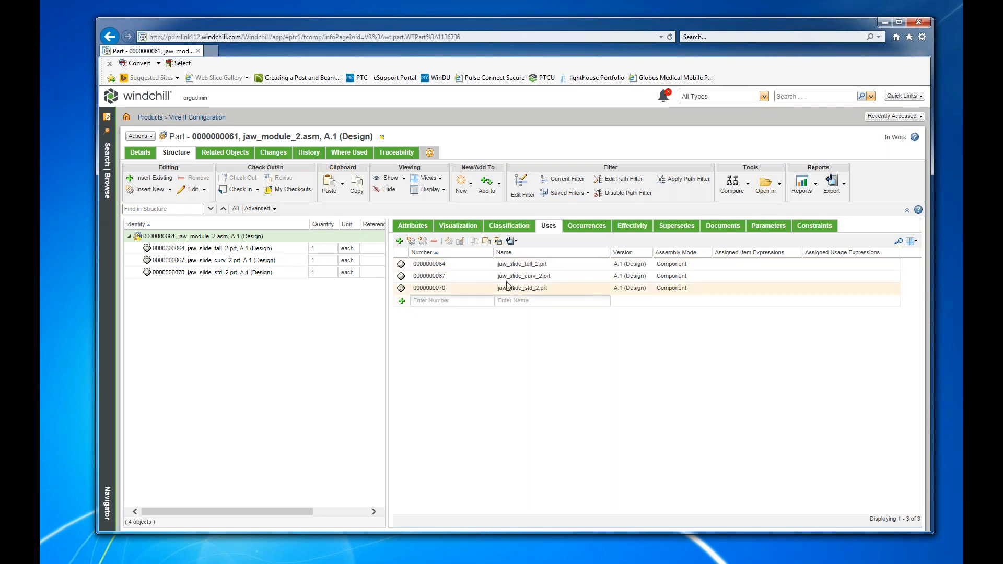
pyautogui.rightClick(475, 263)
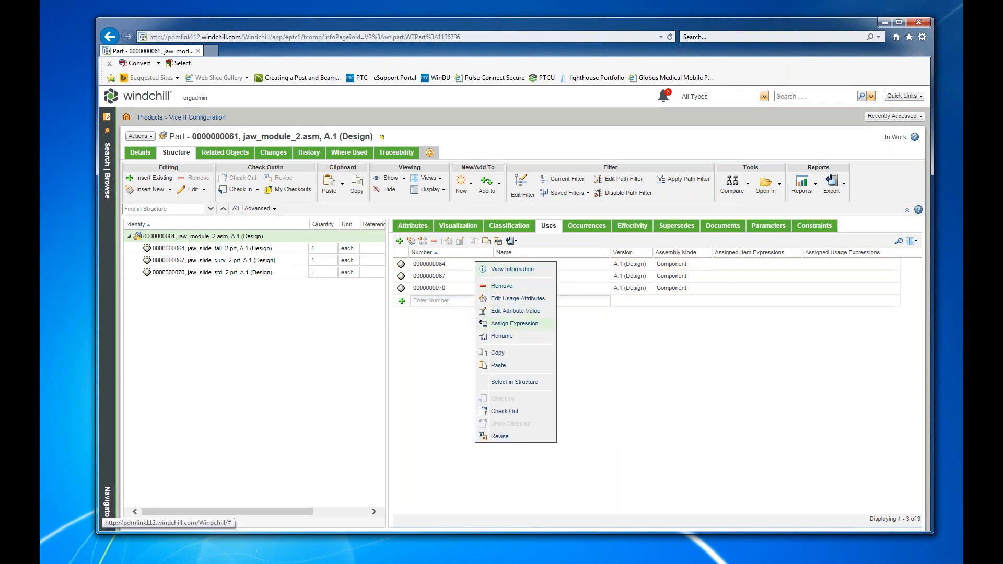
pyautogui.click(535, 328)
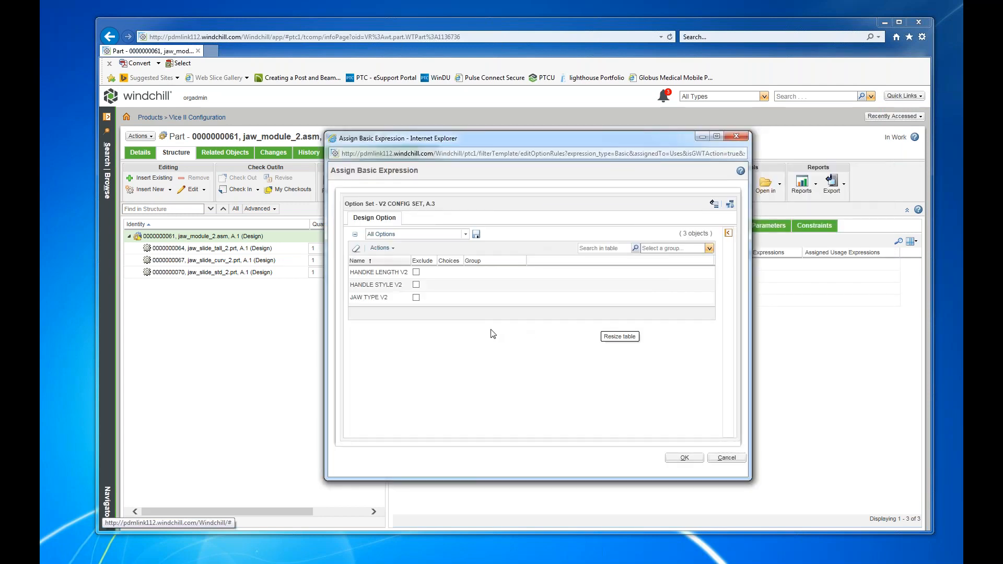
pyautogui.click(416, 298)
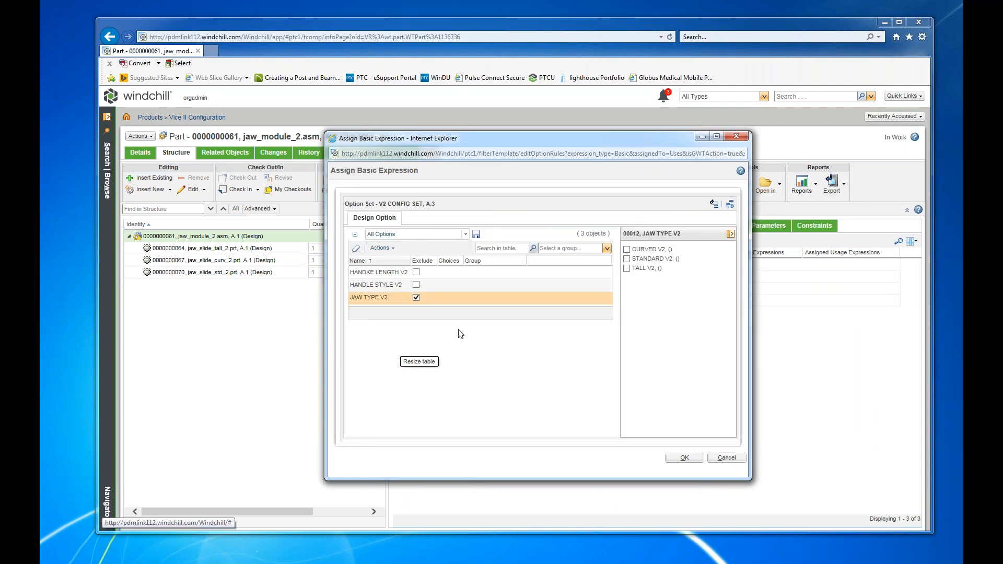
pyautogui.moveTo(587, 146); pyautogui.dragTo(617, 185)
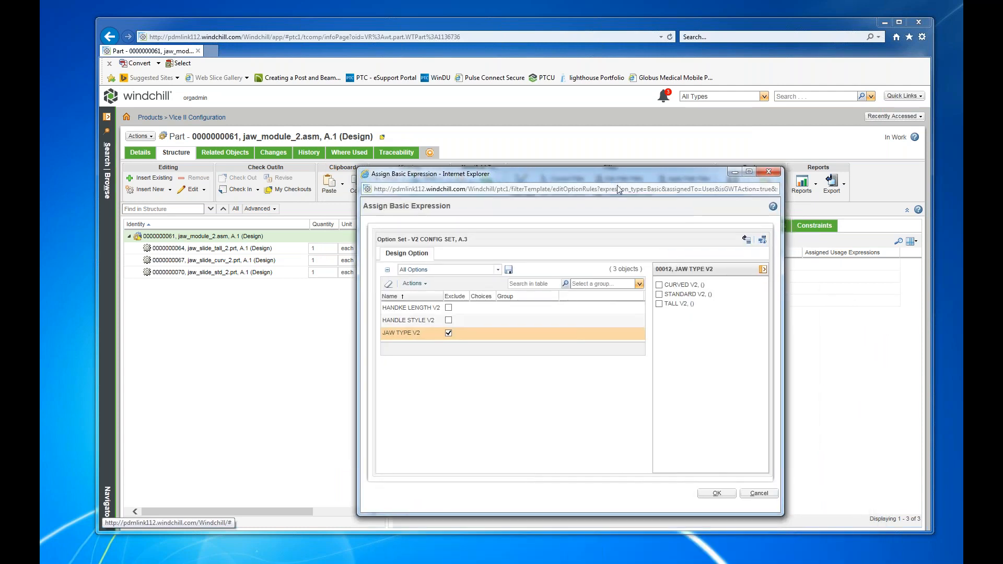
pyautogui.click(659, 304)
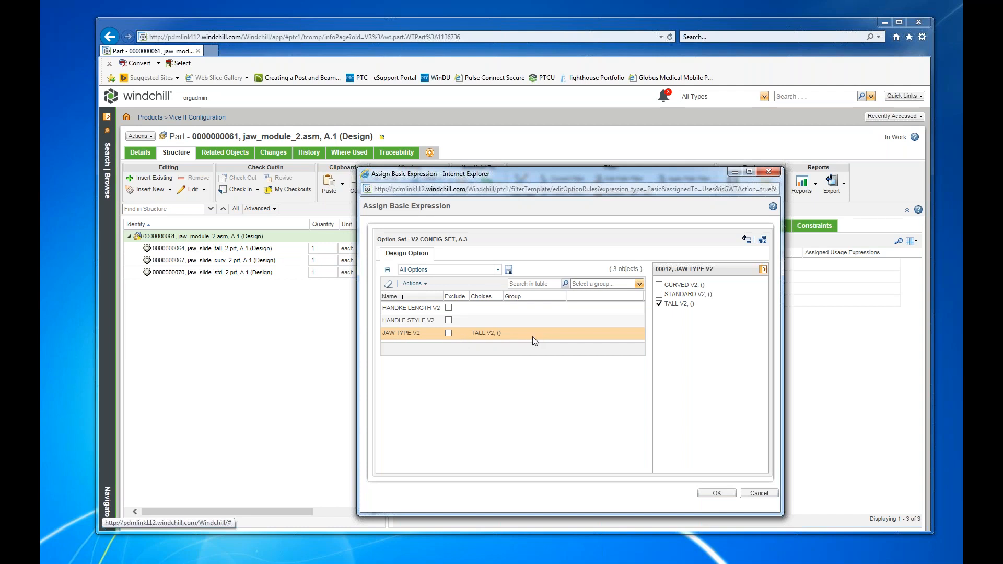
pyautogui.click(721, 493)
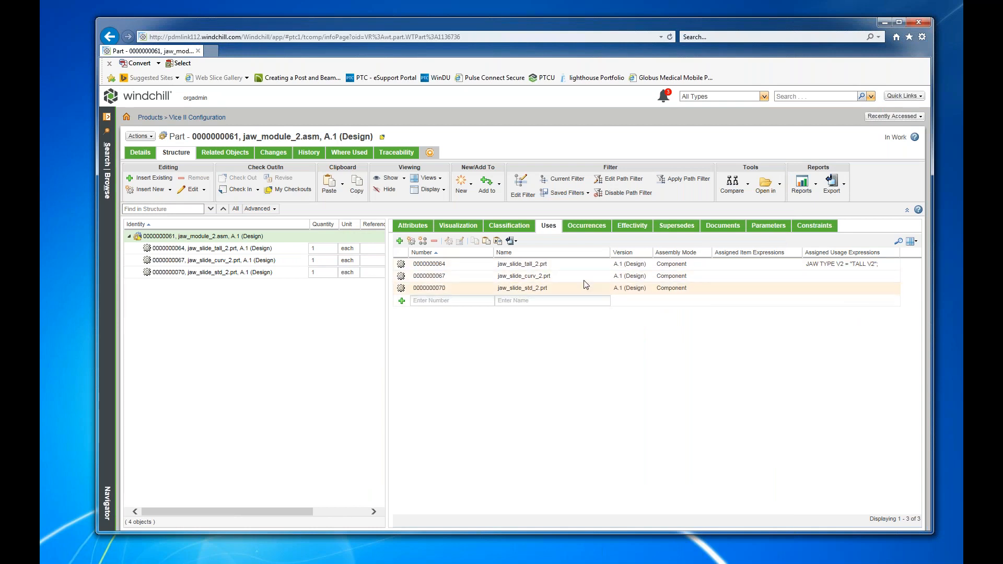
# Assign jaw_slide_curv_2.prt the basic usage expression JAW TYPE V2 = CURVED V2.
pyautogui.rightClick(522, 281)
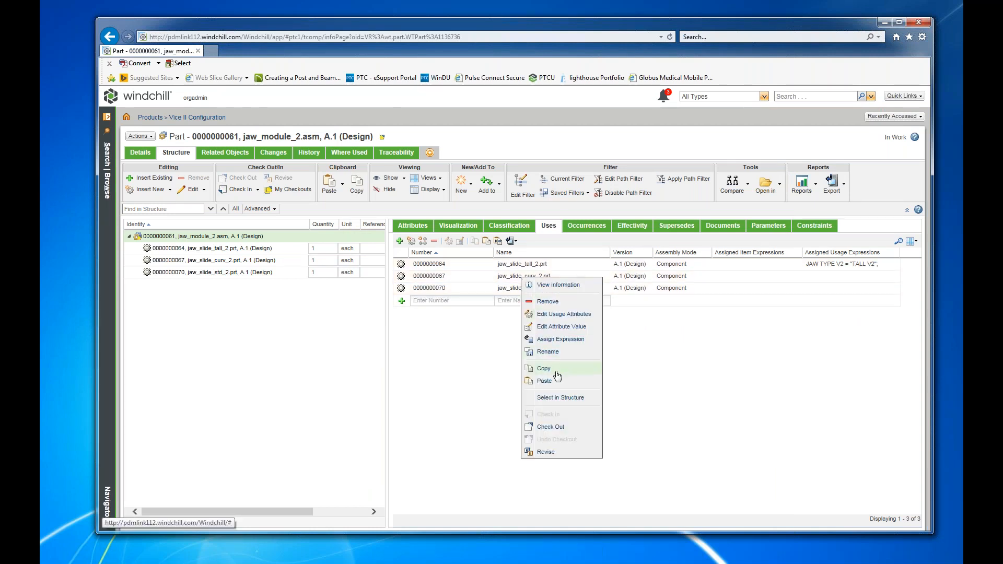
pyautogui.click(554, 340)
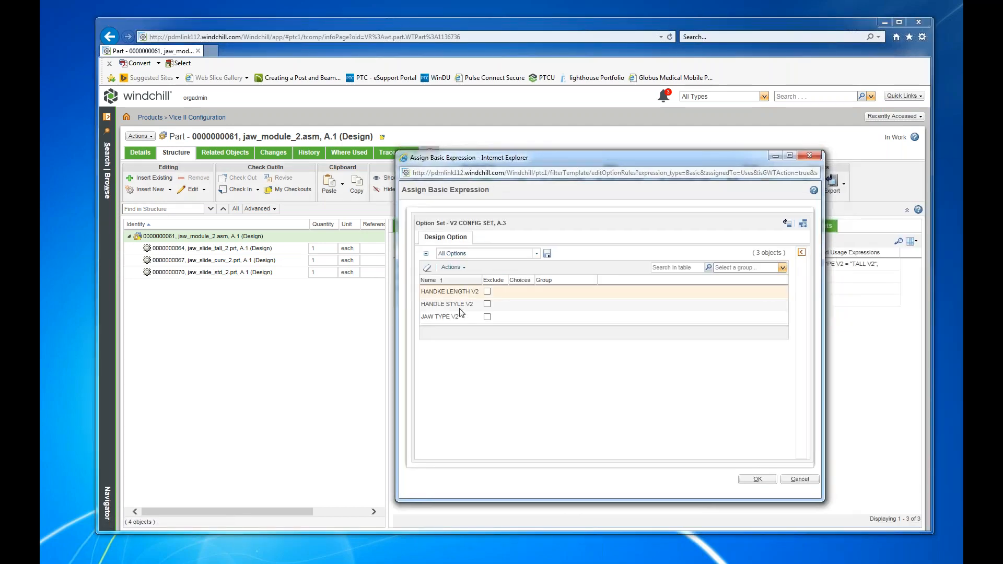
pyautogui.click(441, 320)
pyautogui.click(699, 268)
pyautogui.click(757, 479)
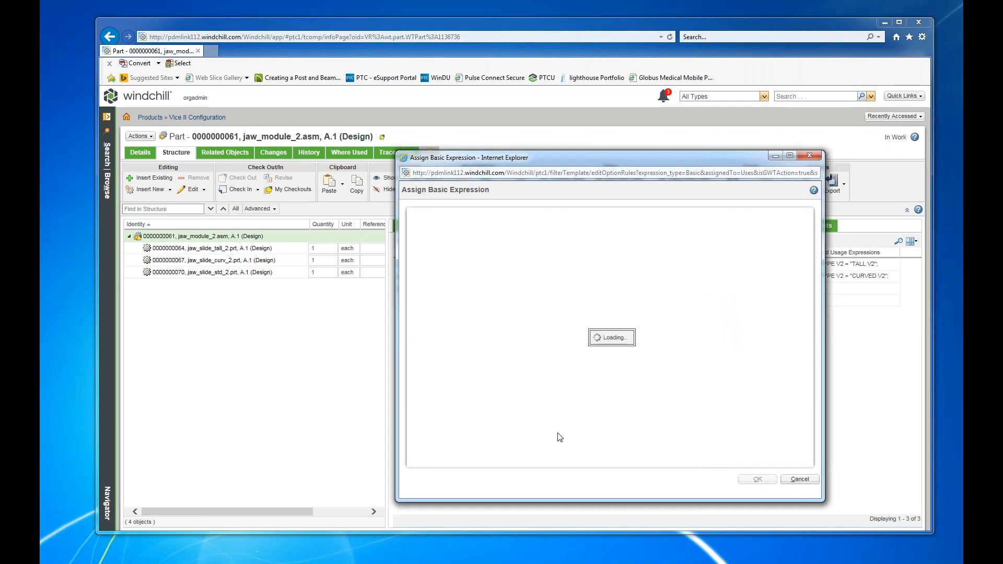
# Assign jaw_slide_std_2.prt the basic usage expression JAW TYPE V2 = STANDARD V2.
pyautogui.click(453, 290)
pyautogui.rightClick(452, 290)
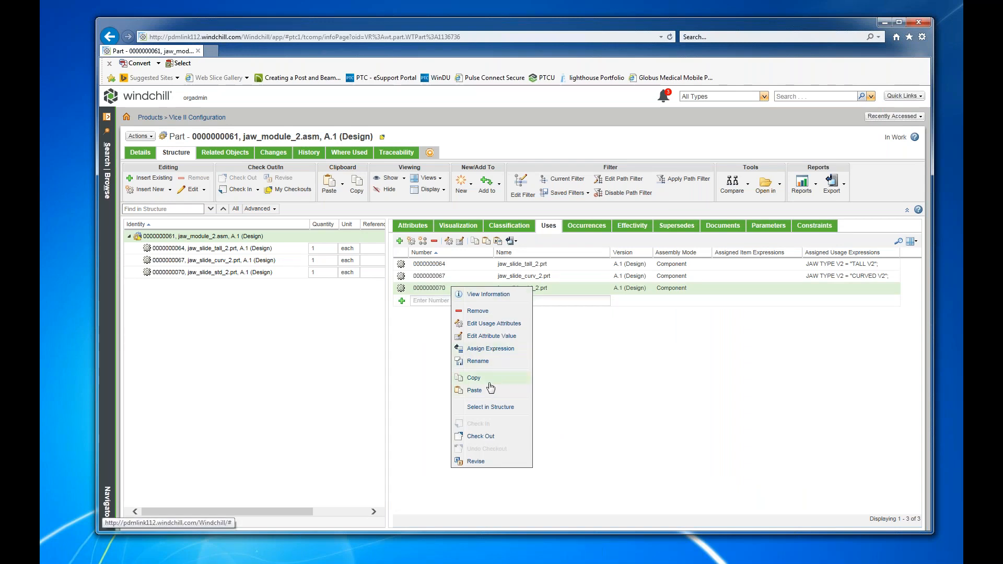
pyautogui.click(430, 356)
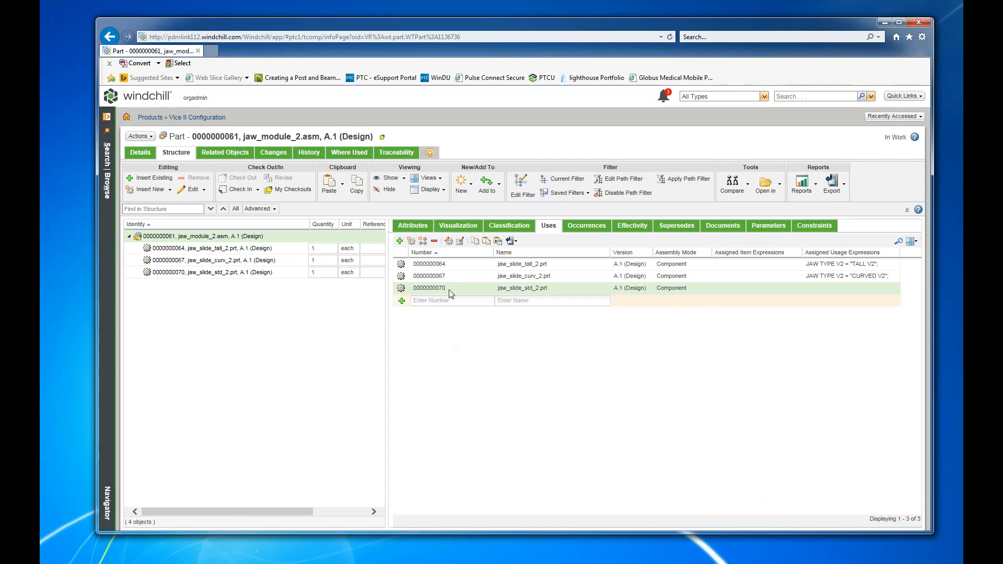
pyautogui.rightClick(447, 286)
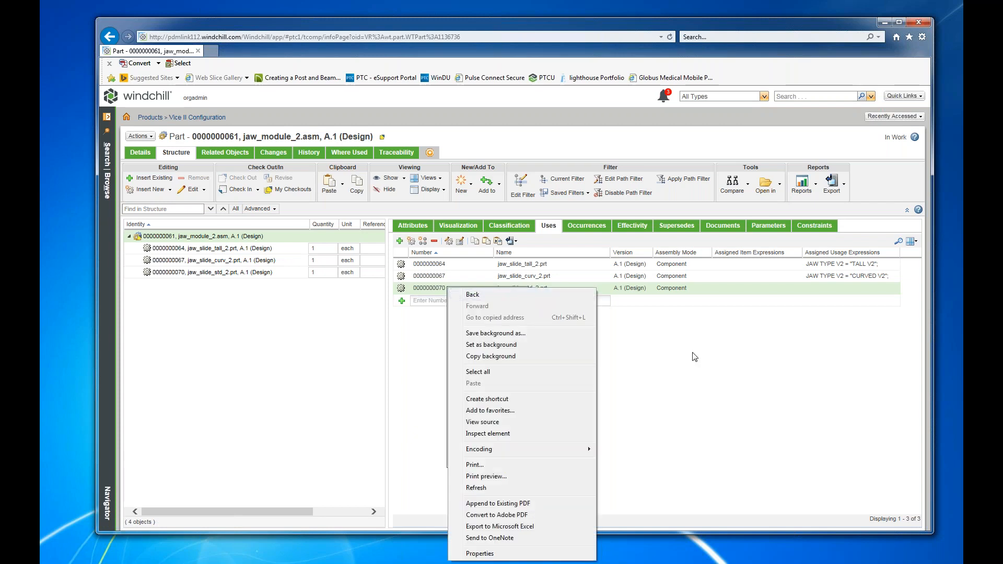
pyautogui.click(696, 355)
pyautogui.rightClick(601, 292)
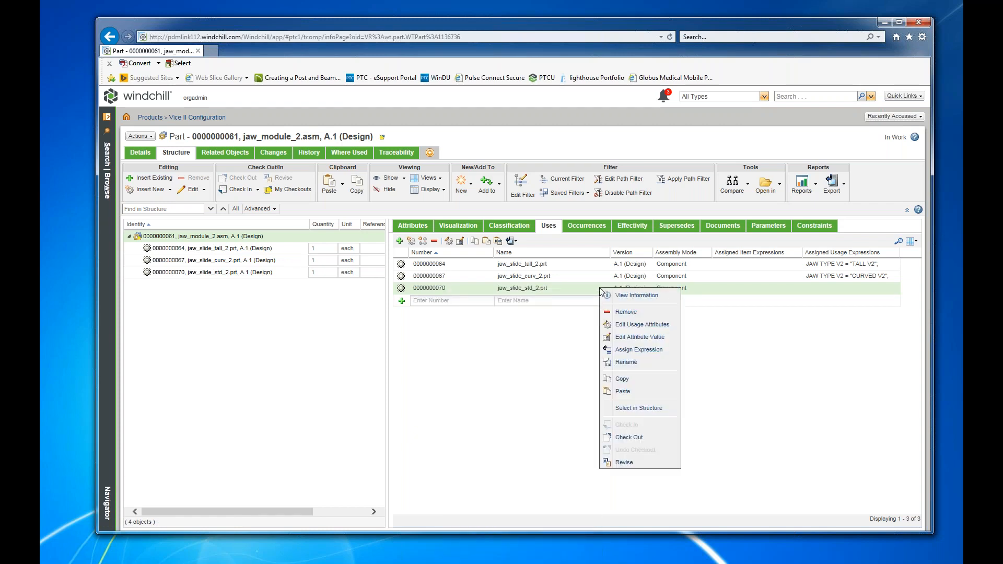
pyautogui.click(638, 350)
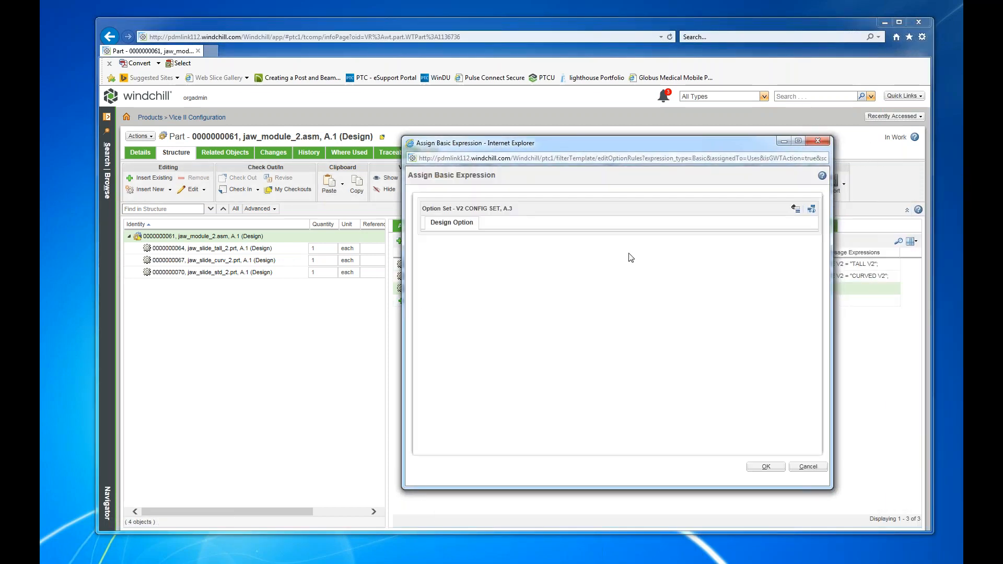
pyautogui.click(444, 302)
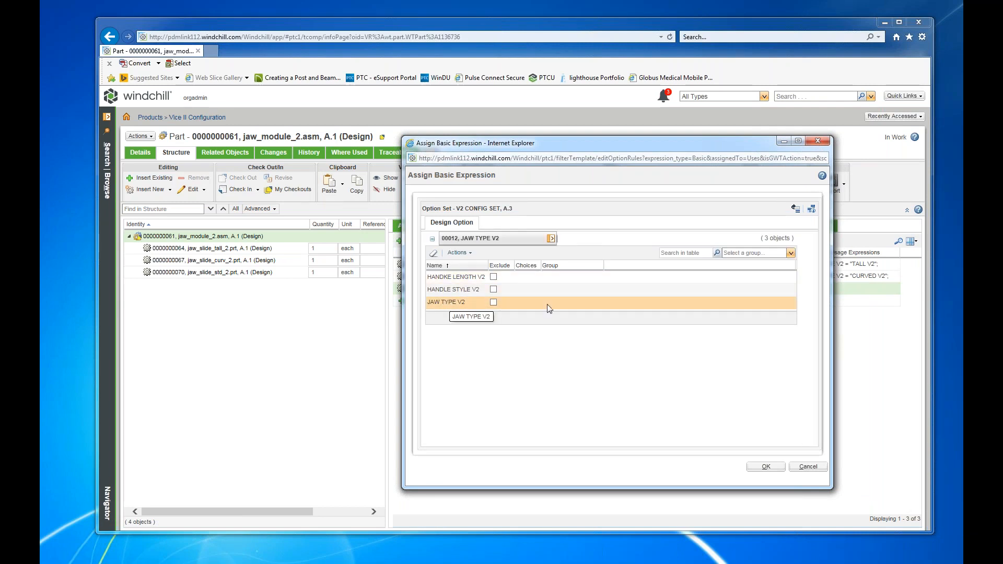
pyautogui.click(707, 264)
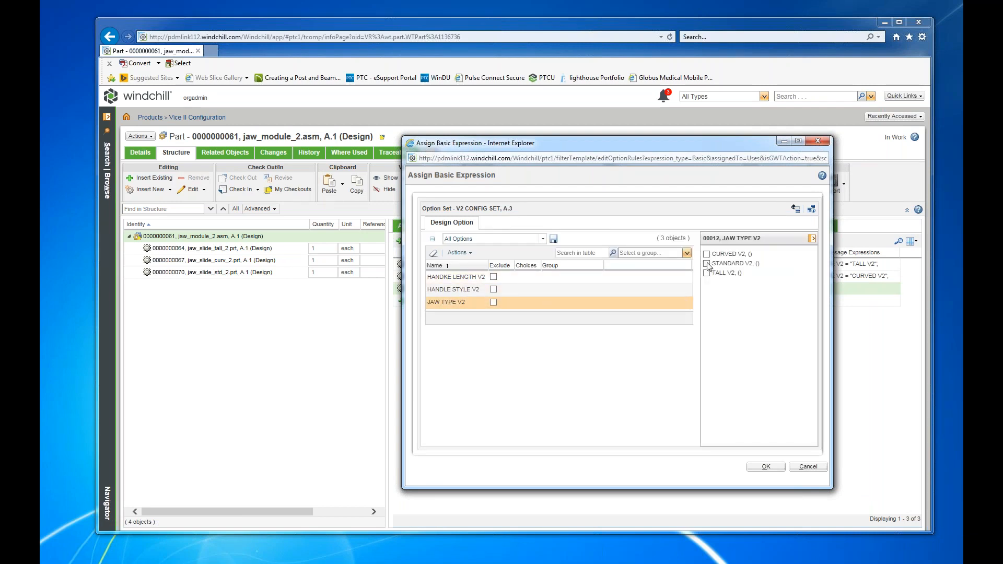
pyautogui.click(763, 468)
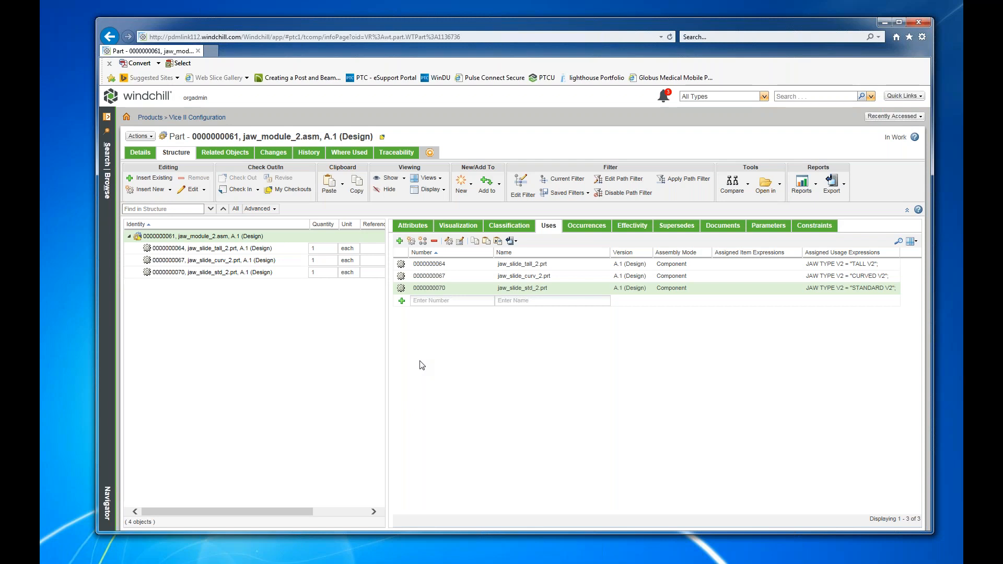
# Check in jaw_module_2.asm and return to the recently accessed config_vice_2.asm part.
pyautogui.click(139, 136)
pyautogui.click(158, 166)
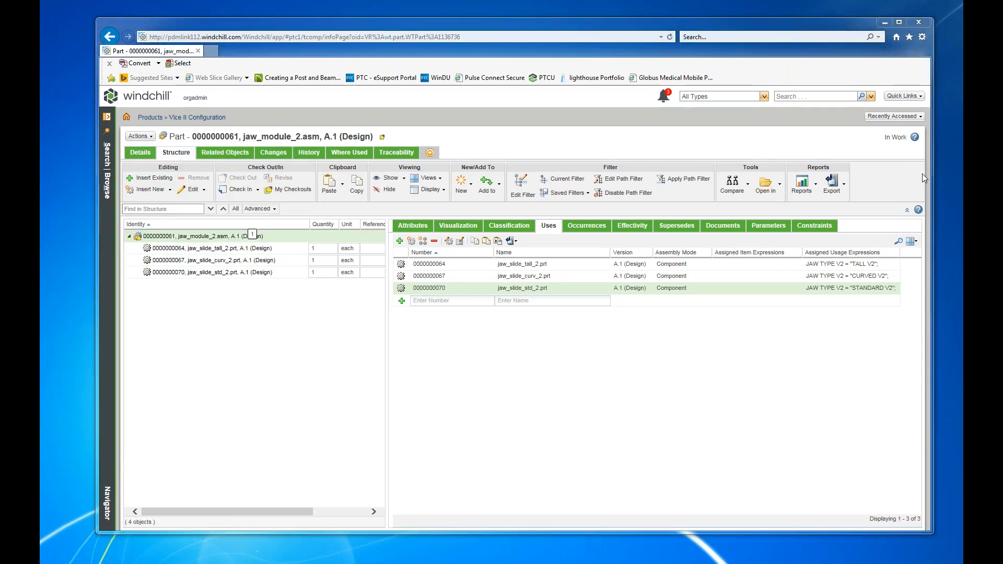
pyautogui.click(736, 402)
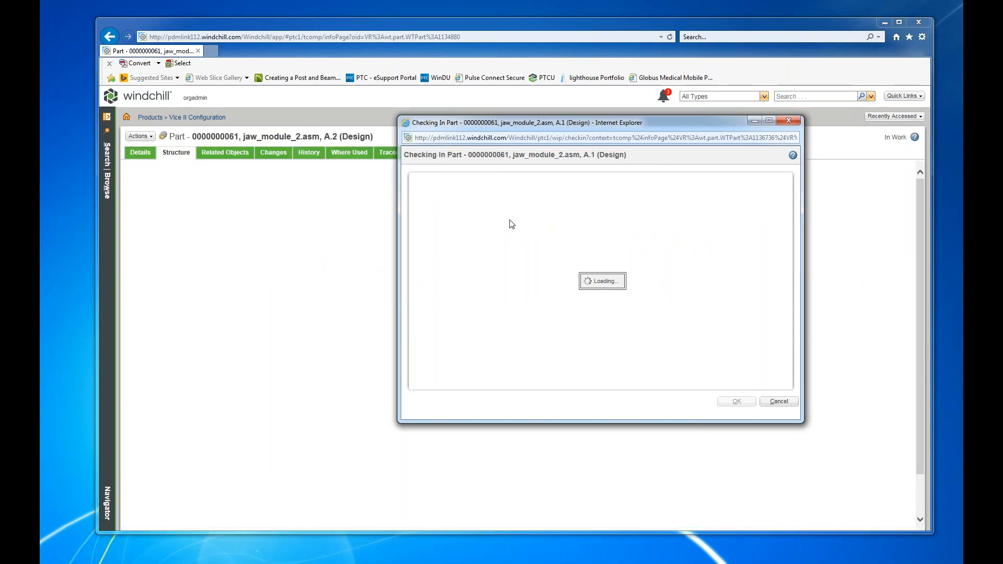
pyautogui.click(903, 119)
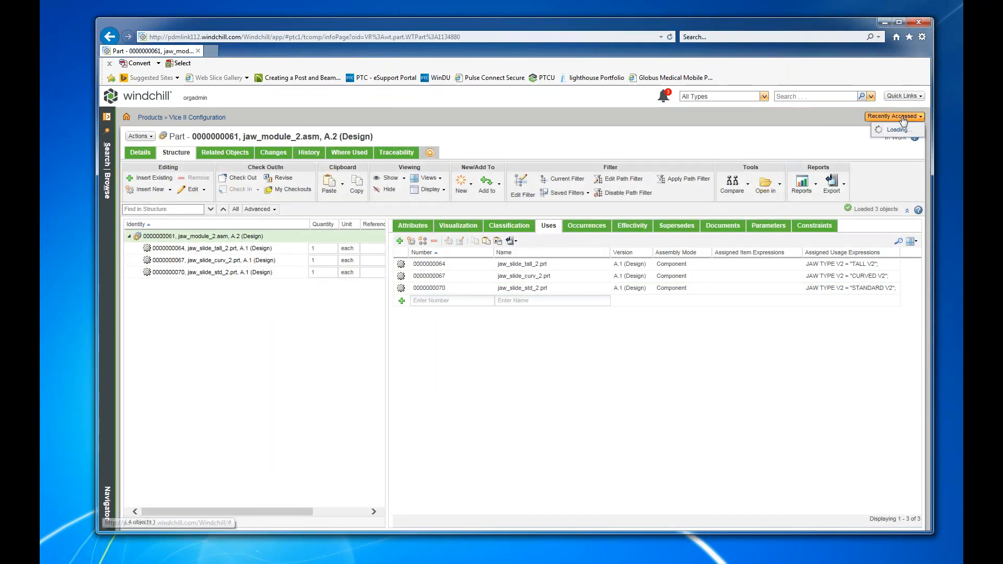
pyautogui.click(808, 144)
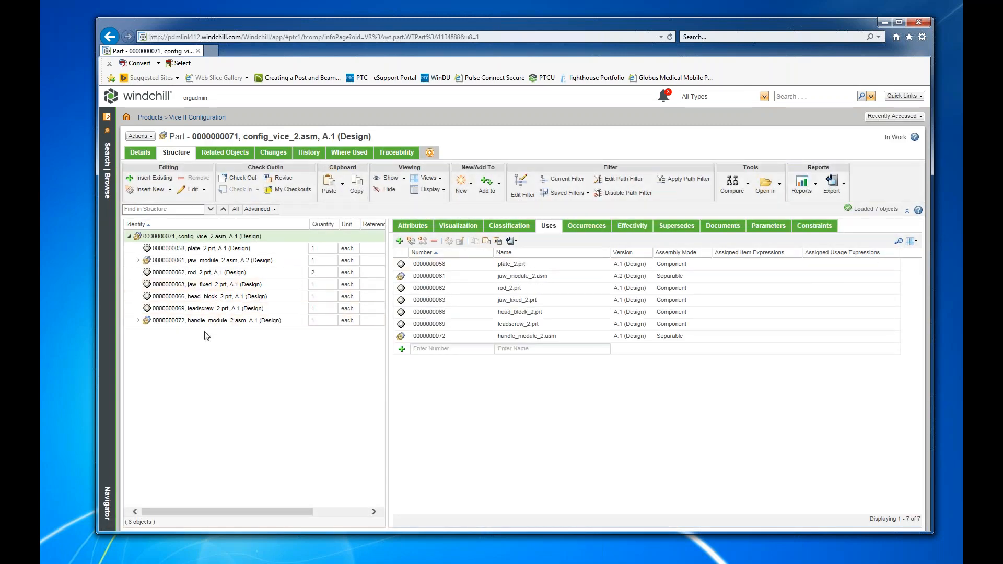
# Open the information page of handle_module_2.asm from the vice structure and check the part out.
pyautogui.click(203, 321)
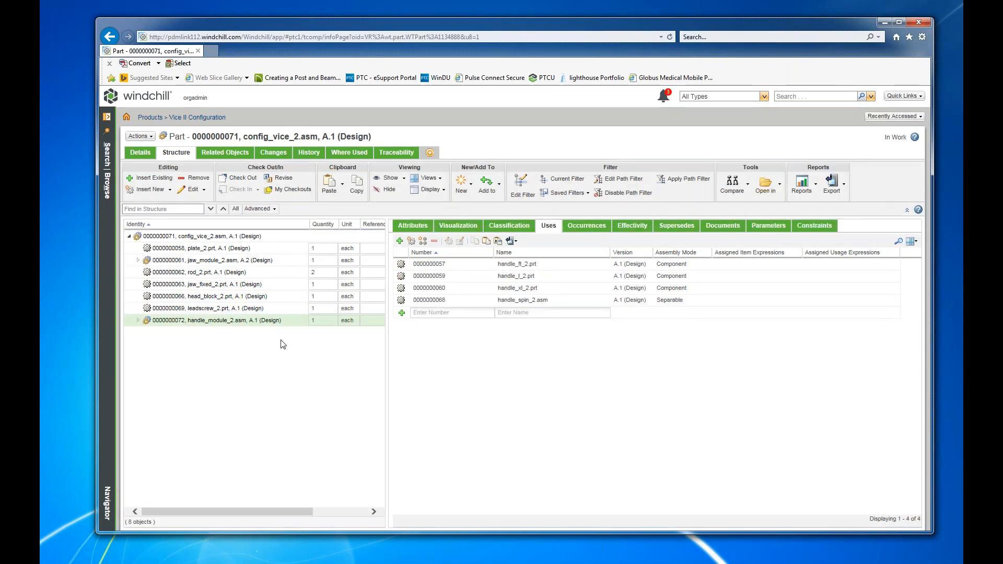
pyautogui.rightClick(223, 322)
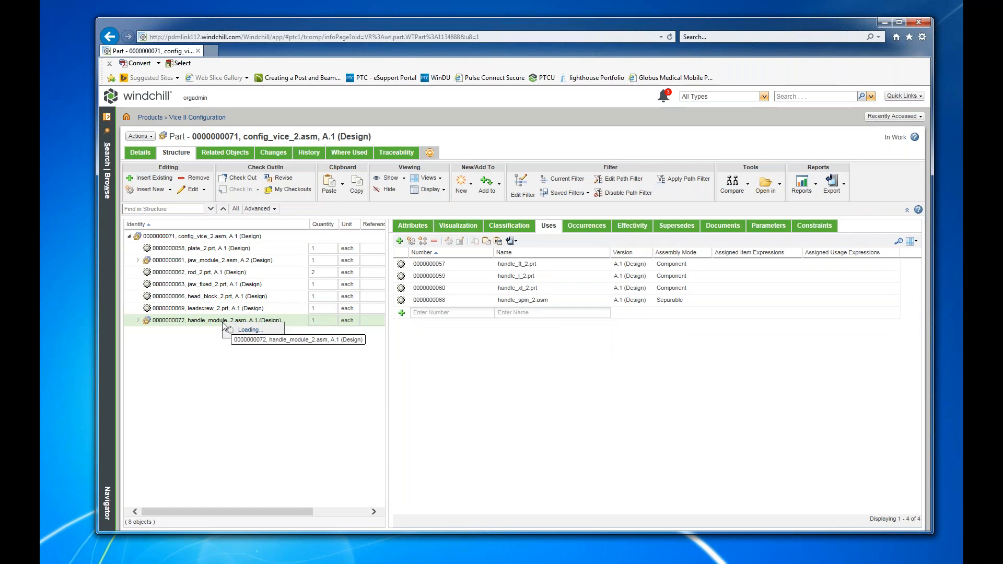
pyautogui.click(249, 202)
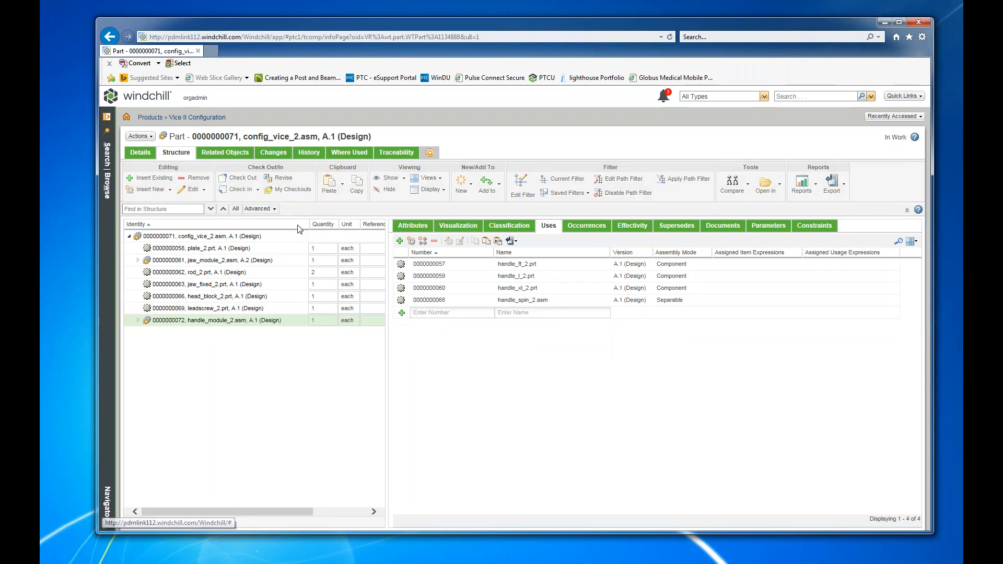
pyautogui.click(138, 137)
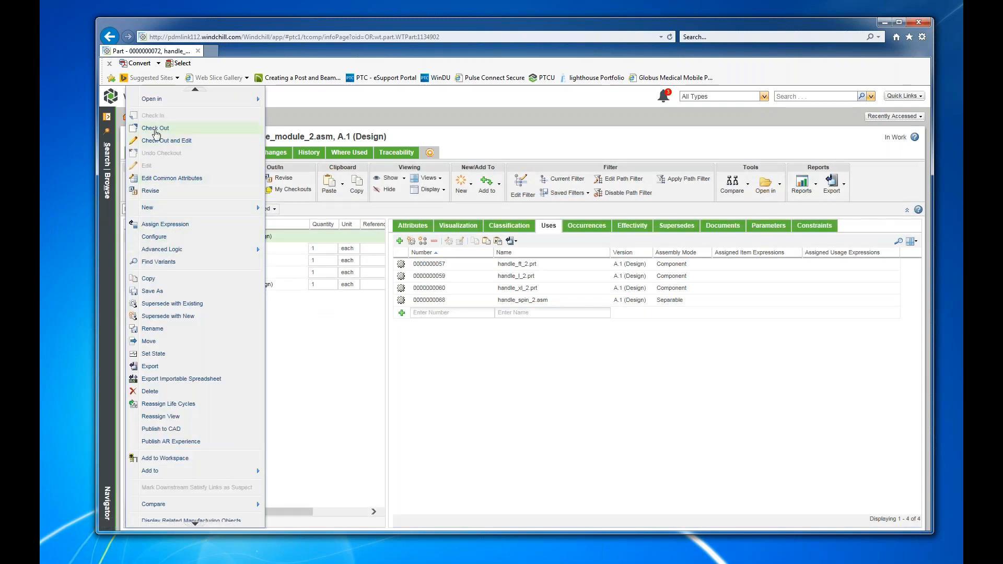
pyautogui.click(154, 128)
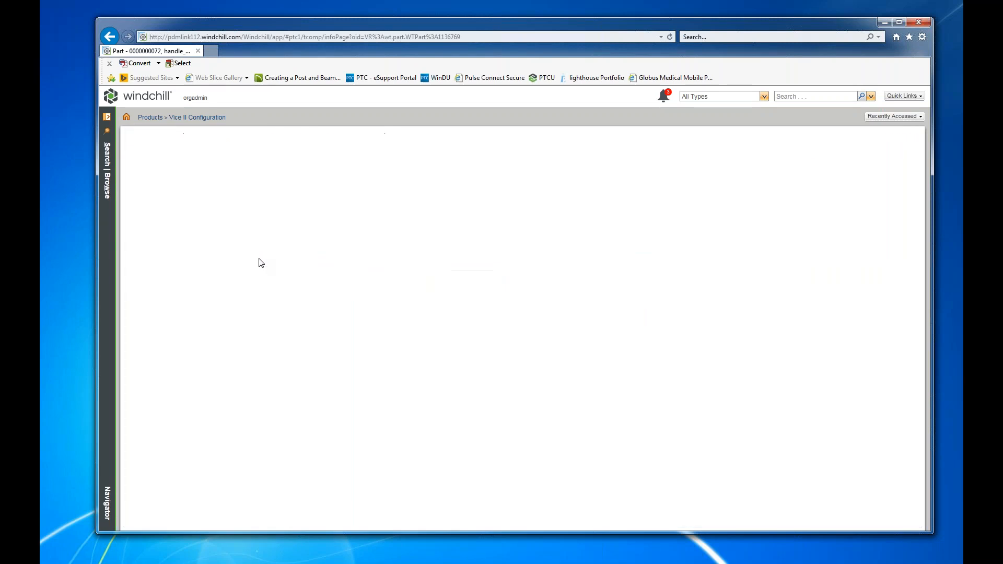
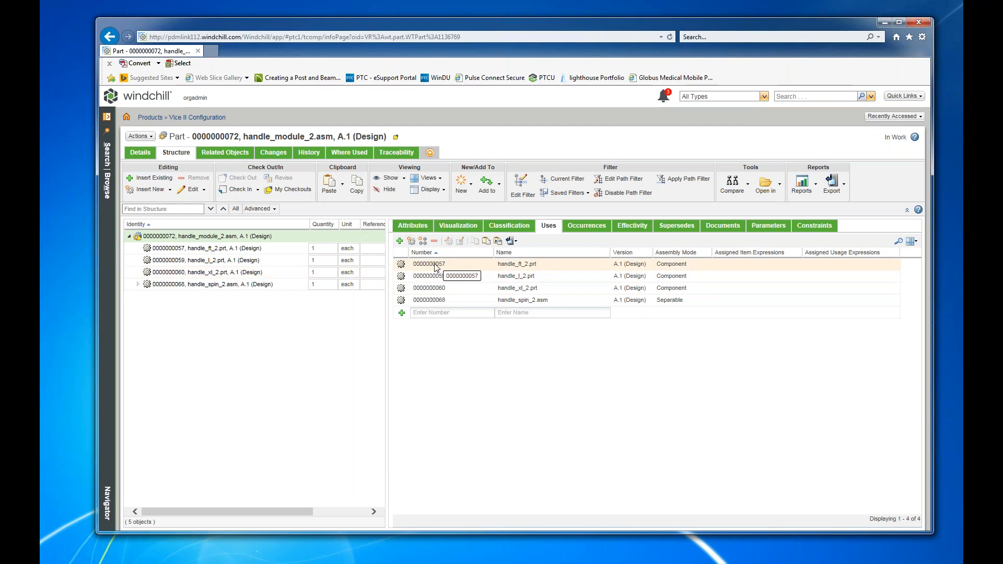
# Assign handle_ft_2.prt the basic usage expression HANDKE LENGTH V2 = MED V2 and HANDLE STYLE V2 = SIMPLE V2, and widen the Assigned Usage Expressions column.
pyautogui.rightClick(438, 267)
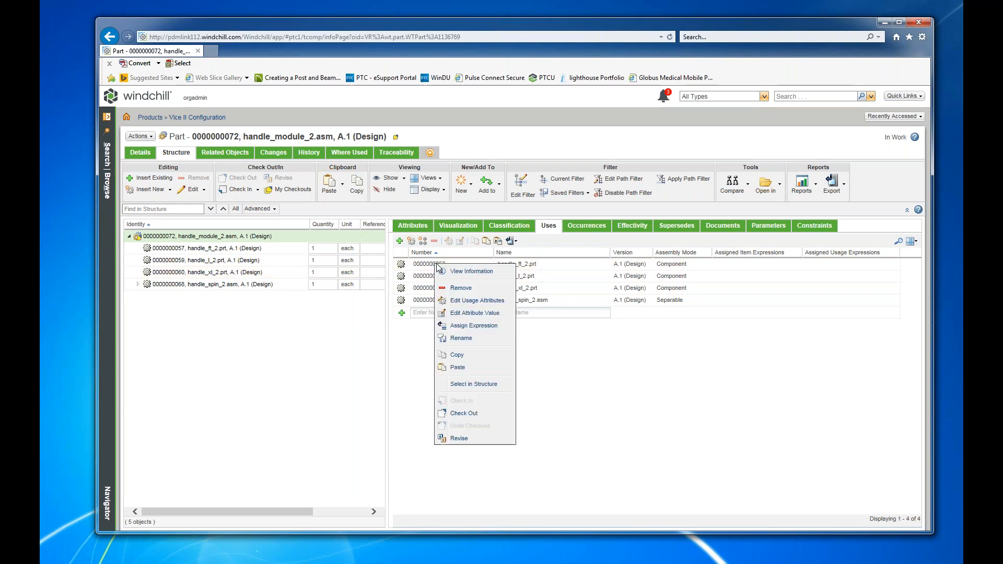
pyautogui.click(473, 325)
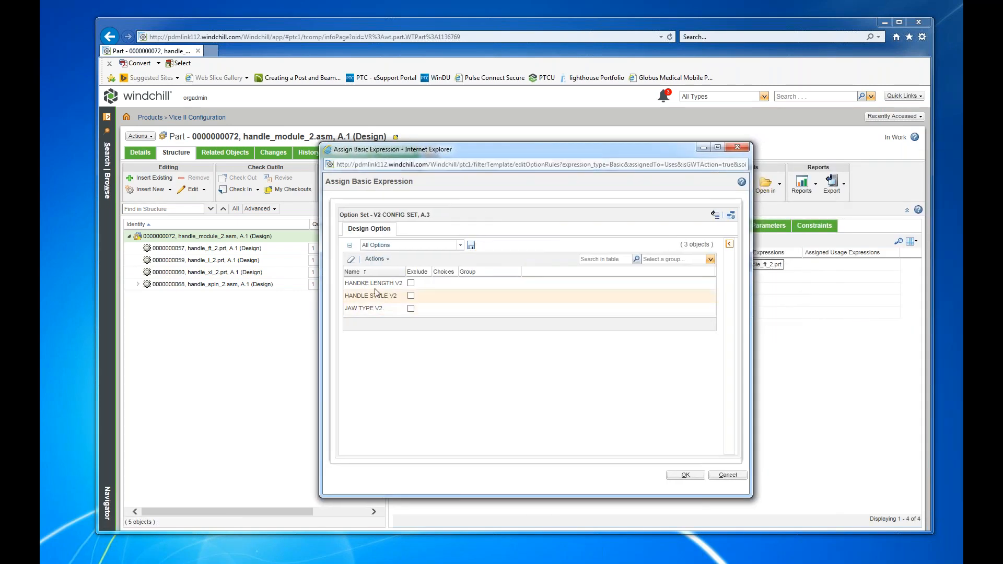
pyautogui.click(371, 283)
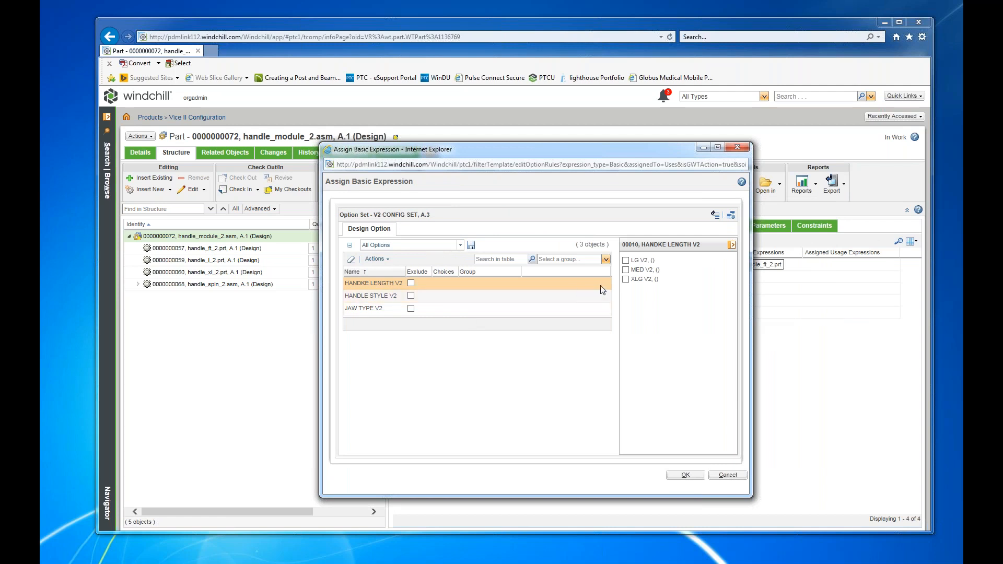
pyautogui.click(627, 271)
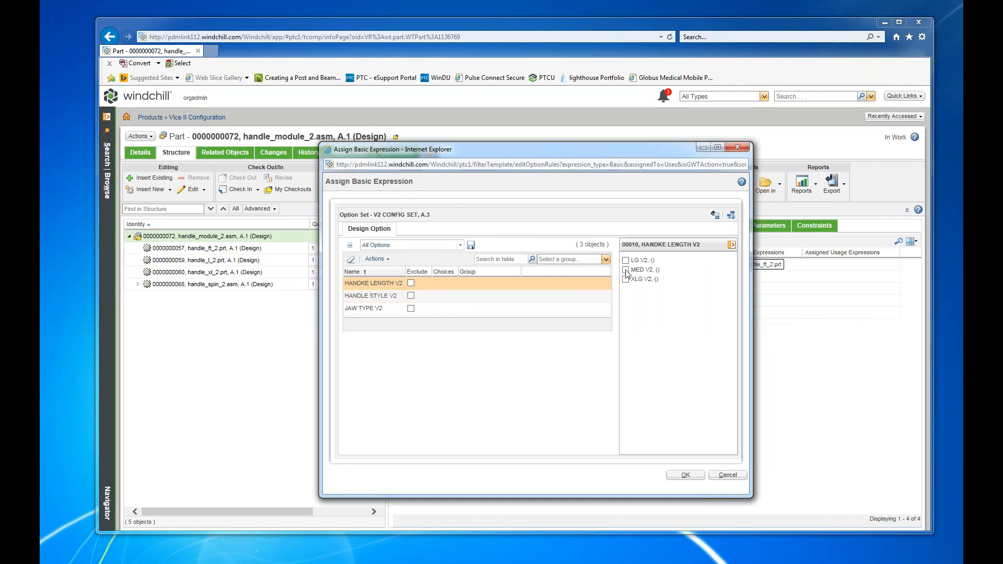
pyautogui.click(376, 297)
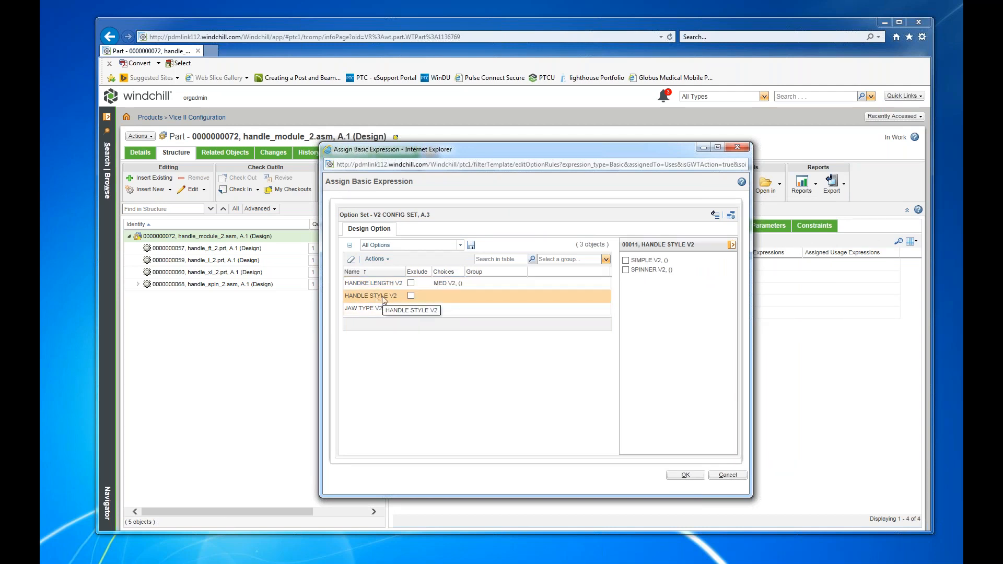
pyautogui.click(626, 261)
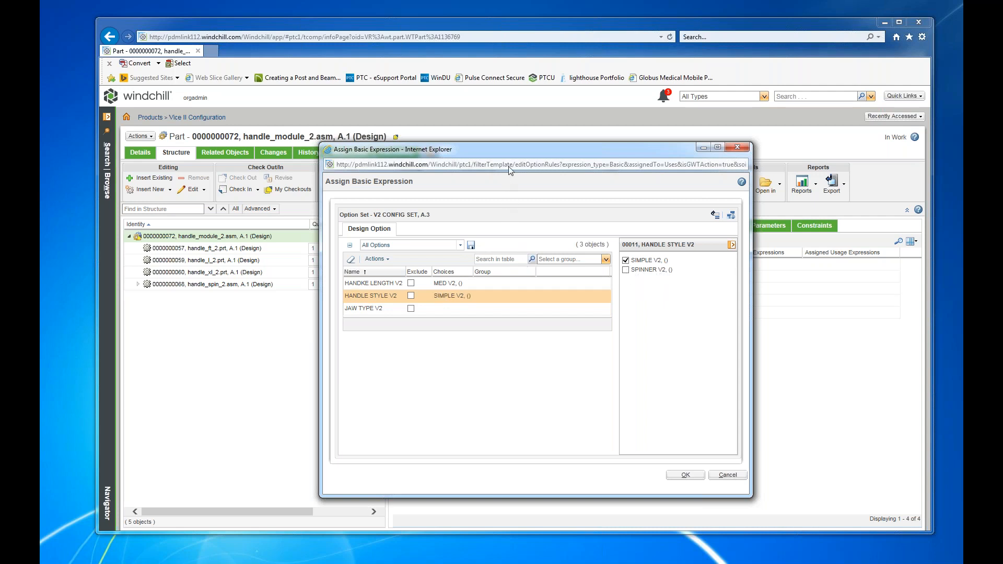
pyautogui.moveTo(509, 152); pyautogui.dragTo(777, 140)
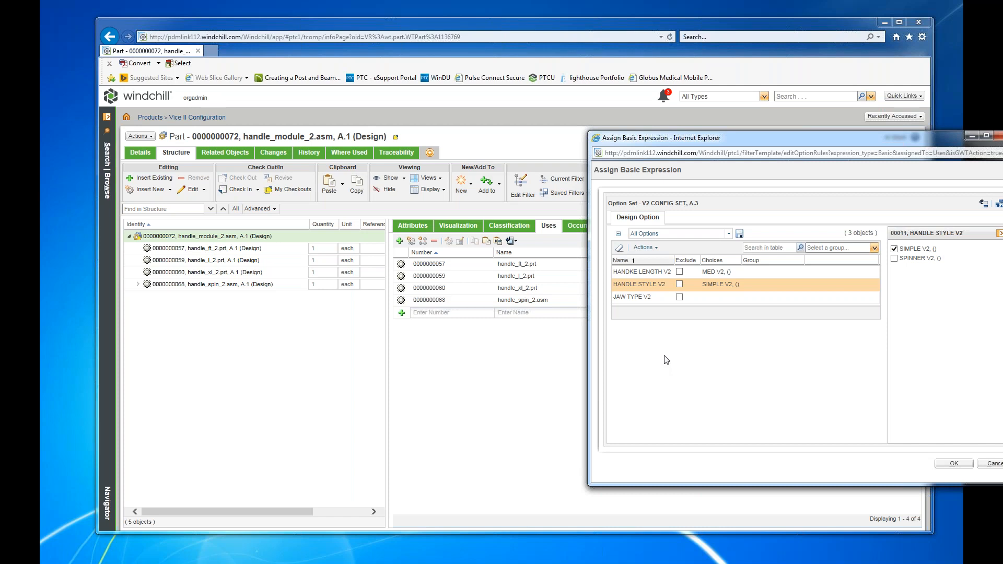
pyautogui.click(954, 463)
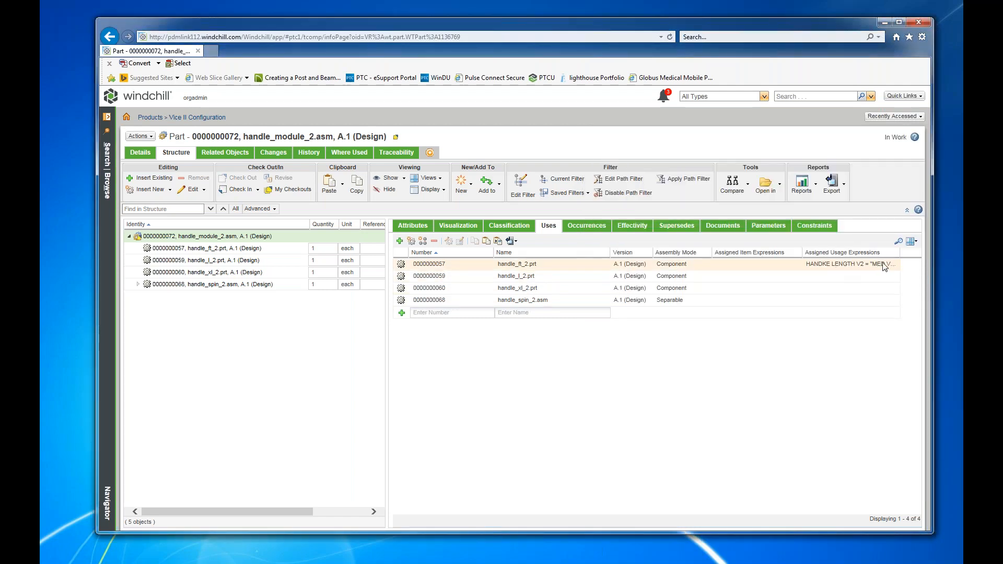
pyautogui.moveTo(802, 251); pyautogui.dragTo(730, 252)
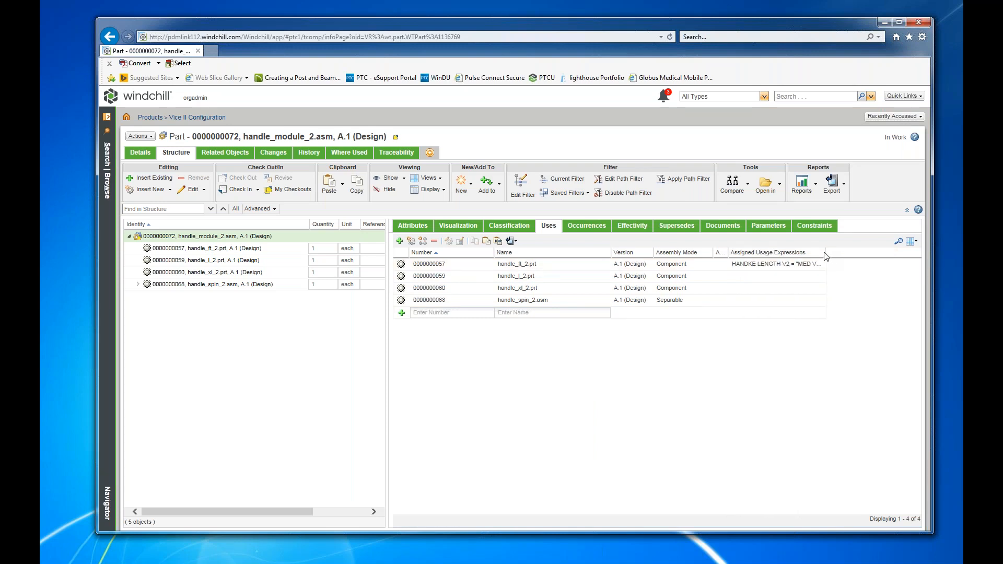
pyautogui.moveTo(824, 252); pyautogui.dragTo(912, 251)
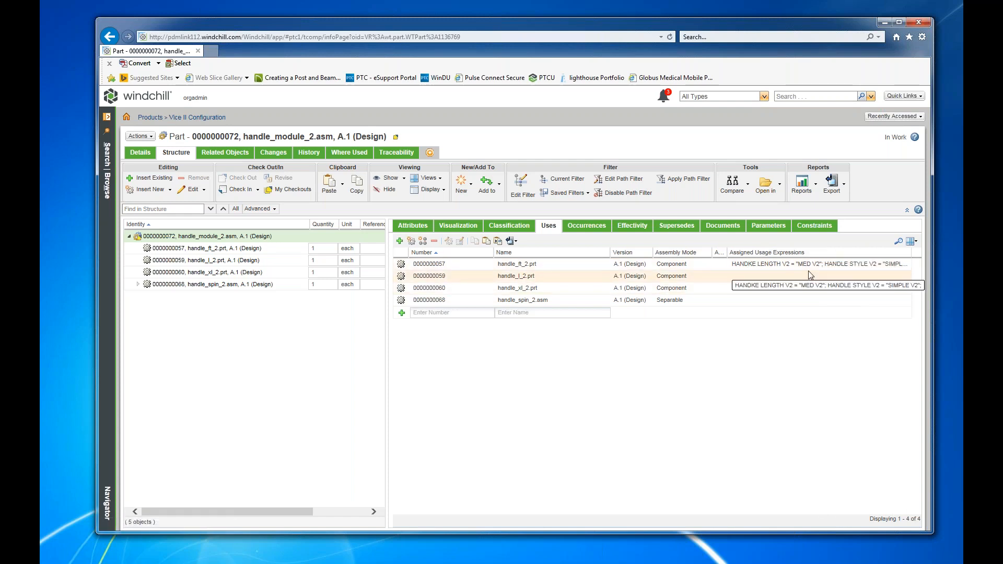
# Assign handle_l_2.prt the basic usage expression HANDKE LENGTH V2 = LG V2 and HANDLE STYLE V2 = SIMPLE V2.
pyautogui.rightClick(496, 279)
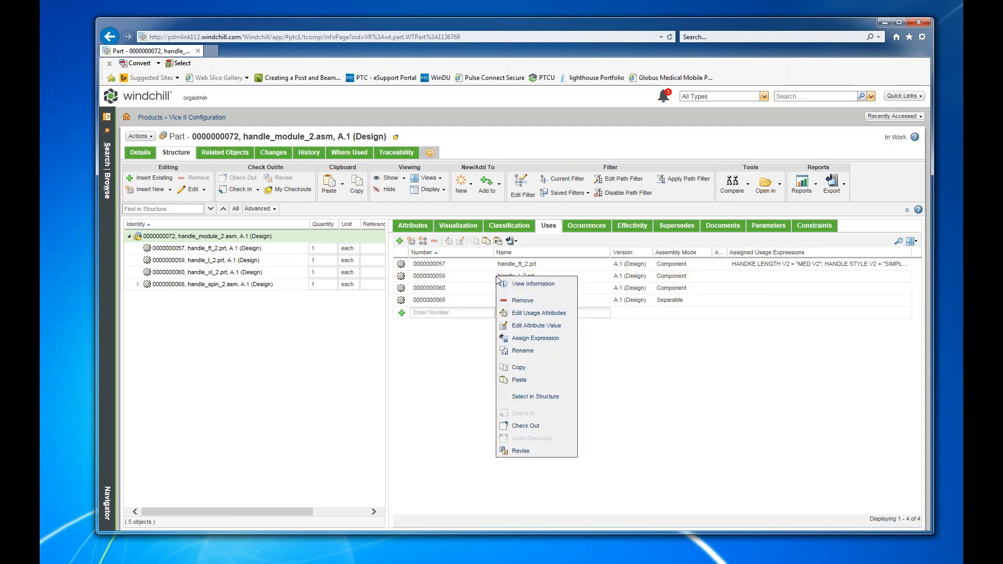
pyautogui.click(539, 338)
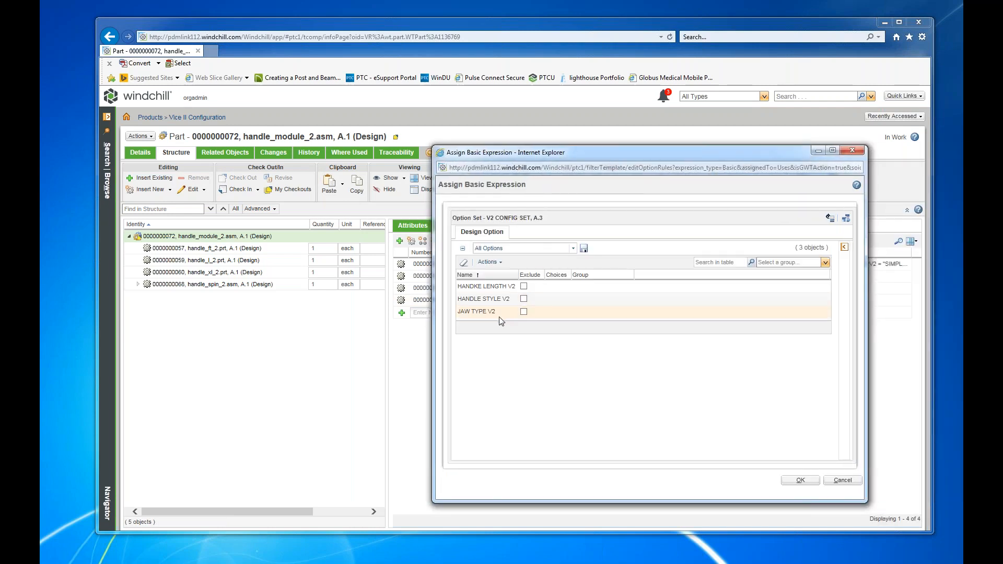
pyautogui.click(483, 300)
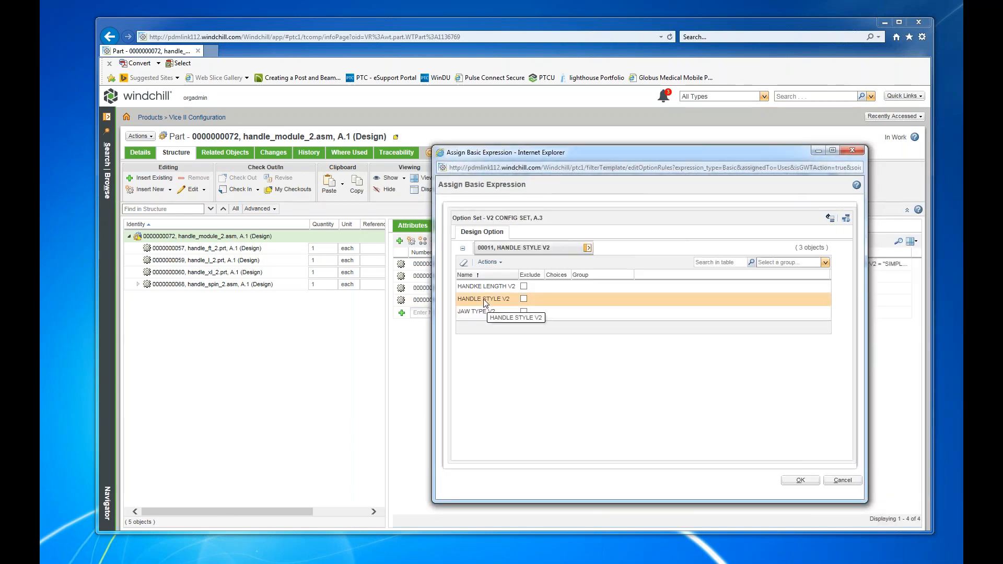
pyautogui.click(740, 263)
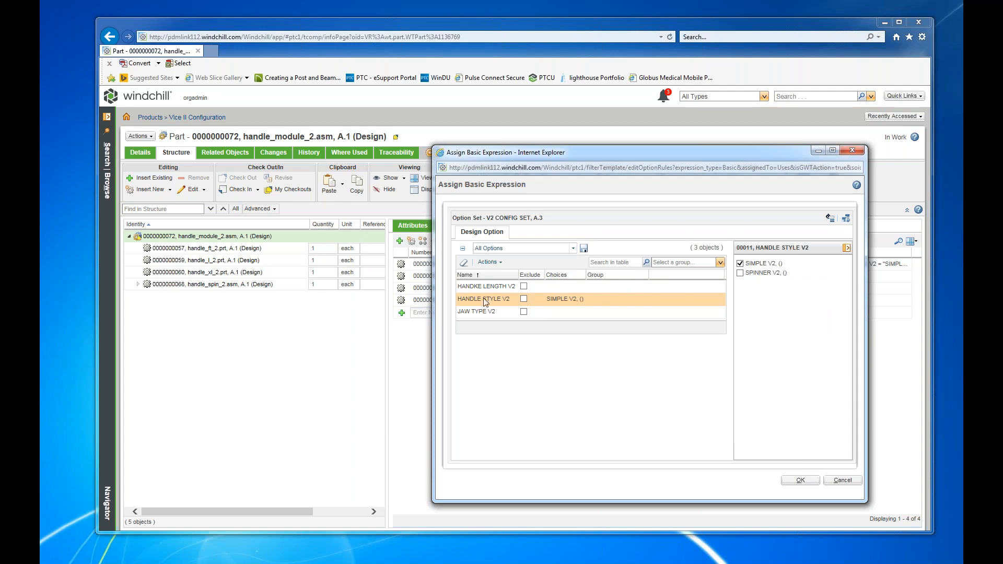
pyautogui.click(476, 290)
pyautogui.click(740, 264)
pyautogui.click(799, 480)
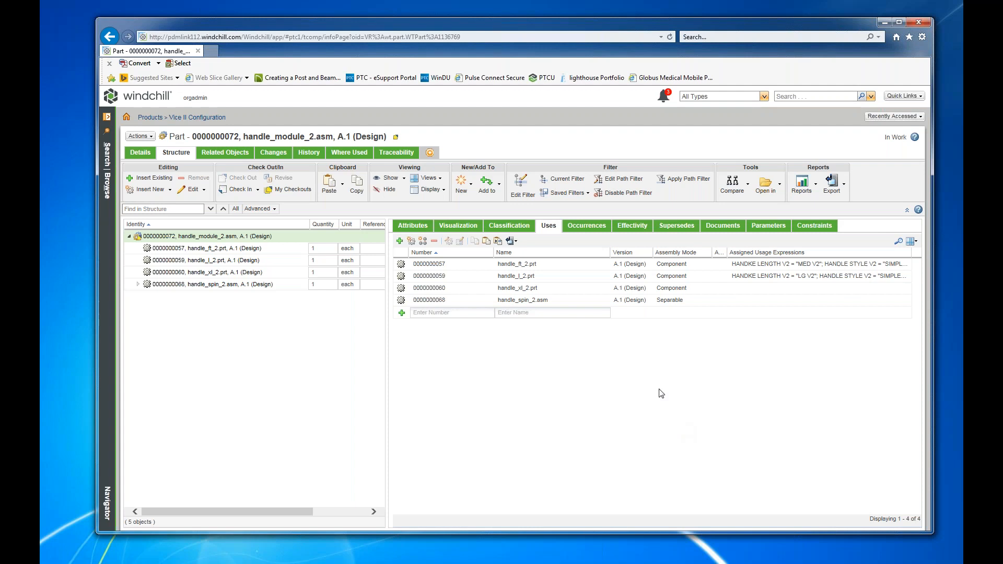
# Assign handle_xl_2.prt the basic usage expression HANDKE LENGTH V2 = XLG V2 and HANDLE STYLE V2 = SIMPLE V2.
pyautogui.rightClick(518, 291)
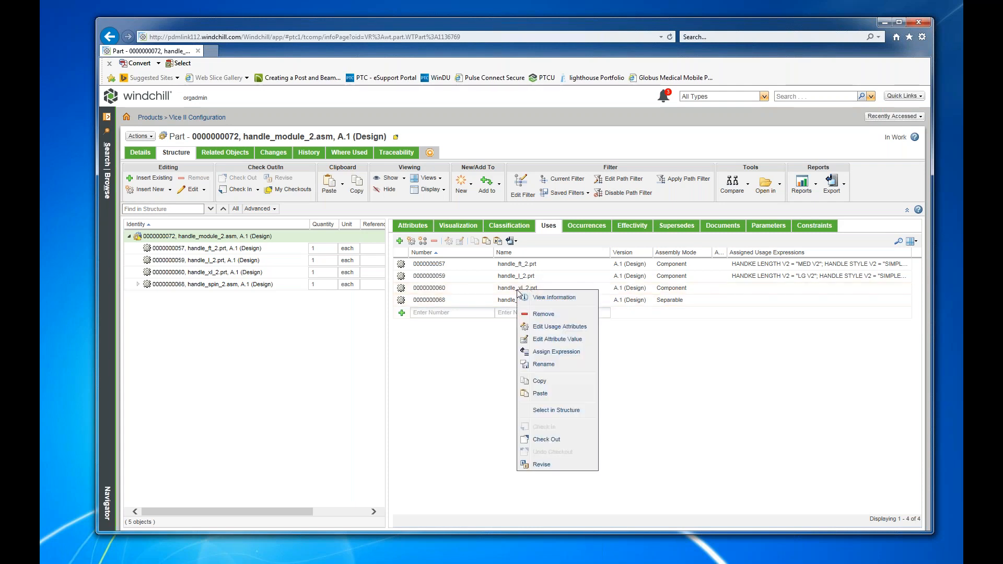
pyautogui.click(556, 351)
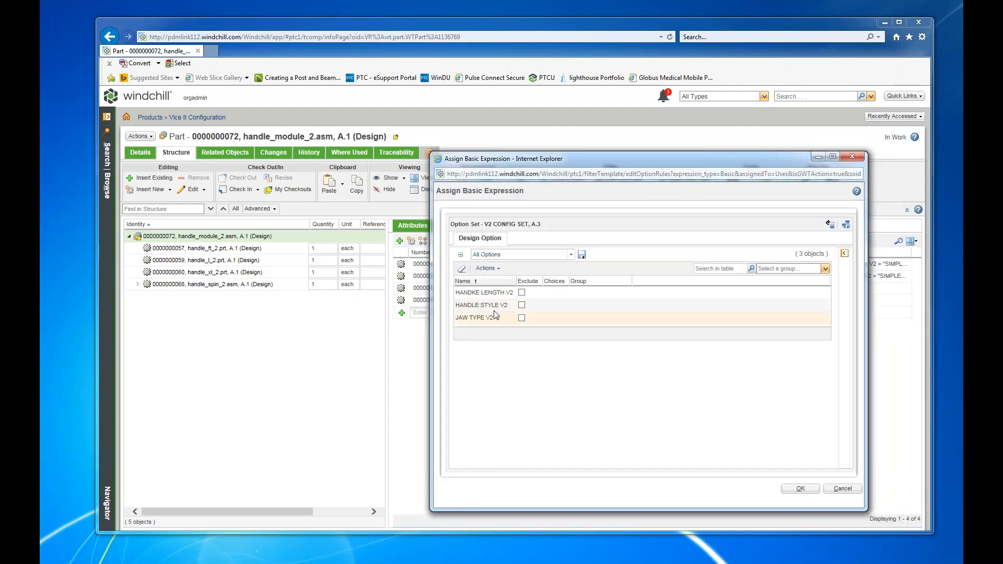
pyautogui.click(739, 288)
pyautogui.click(496, 305)
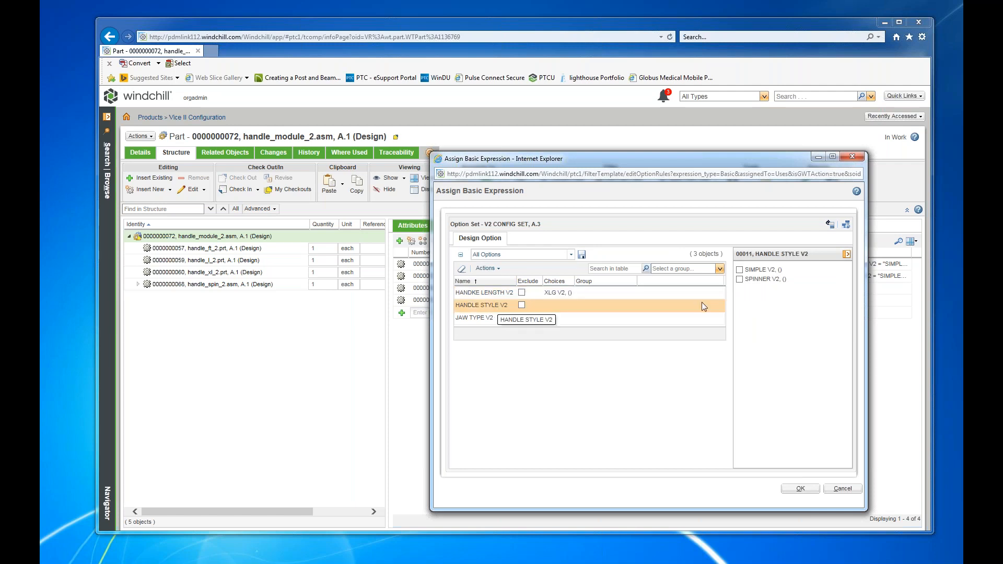
pyautogui.click(739, 270)
pyautogui.click(800, 488)
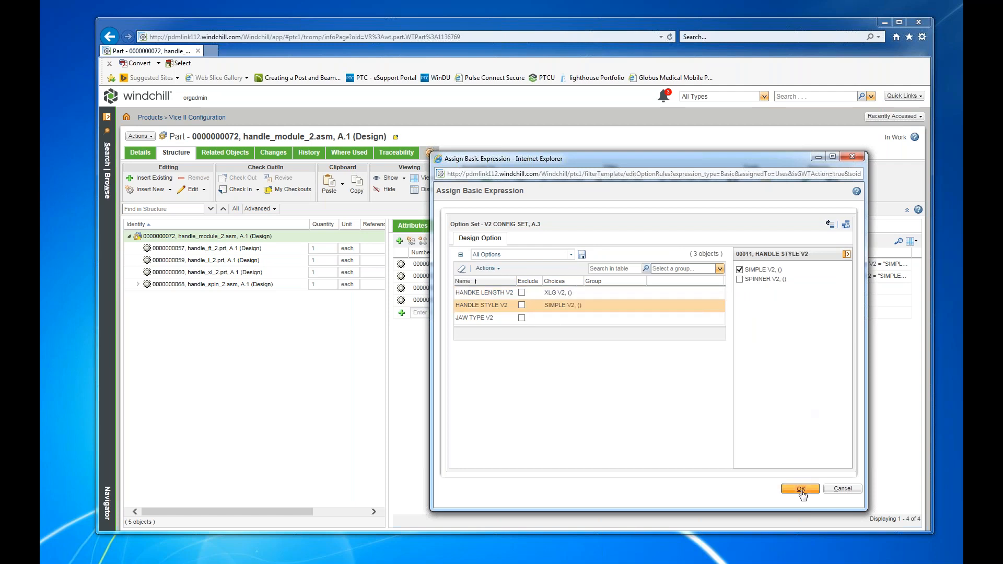
# Assign handle_spin_2.asm the basic usage expression HANDLE STYLE V2 = SPINNER V2.
pyautogui.rightClick(481, 299)
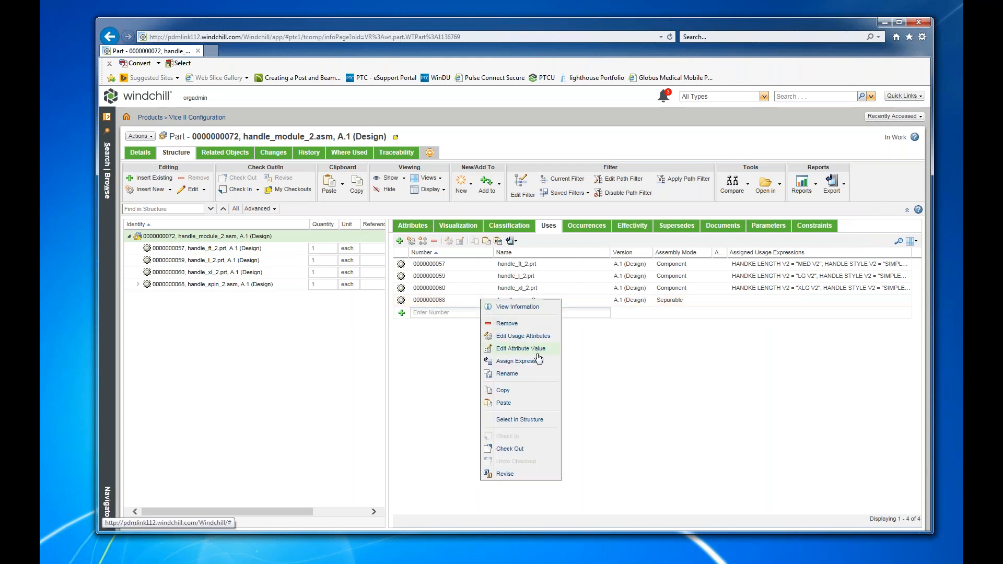
pyautogui.click(528, 362)
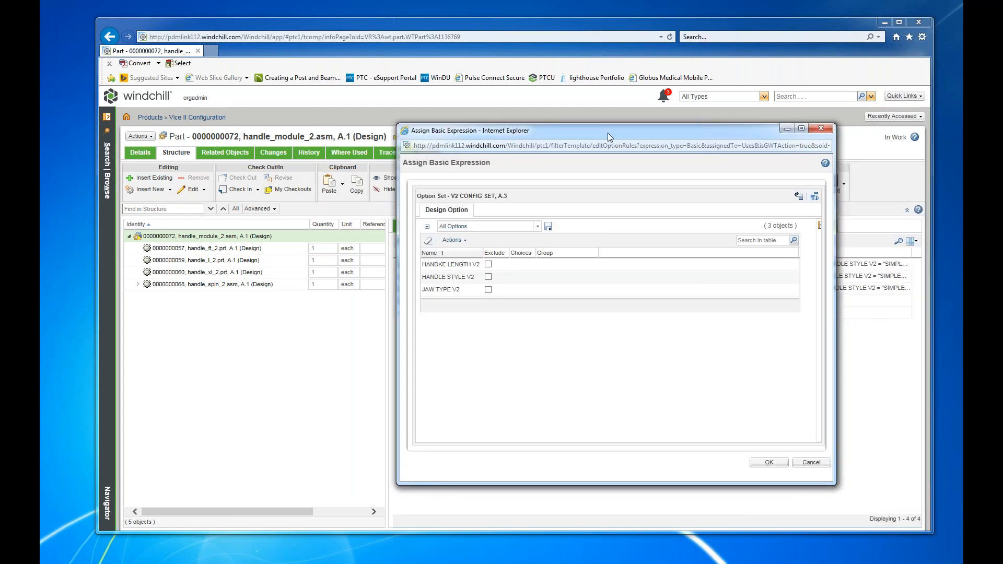
pyautogui.click(448, 277)
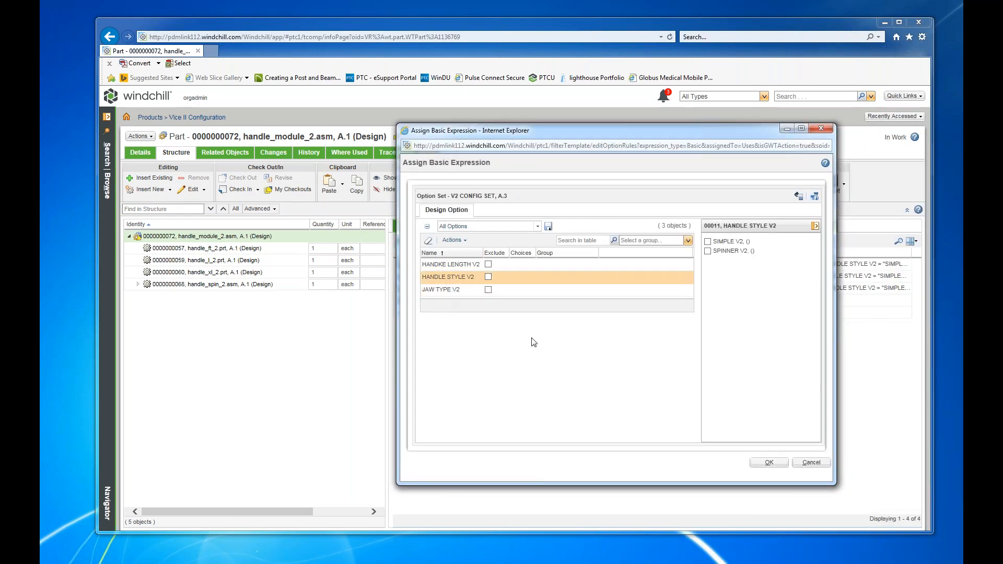
pyautogui.click(708, 251)
pyautogui.click(767, 463)
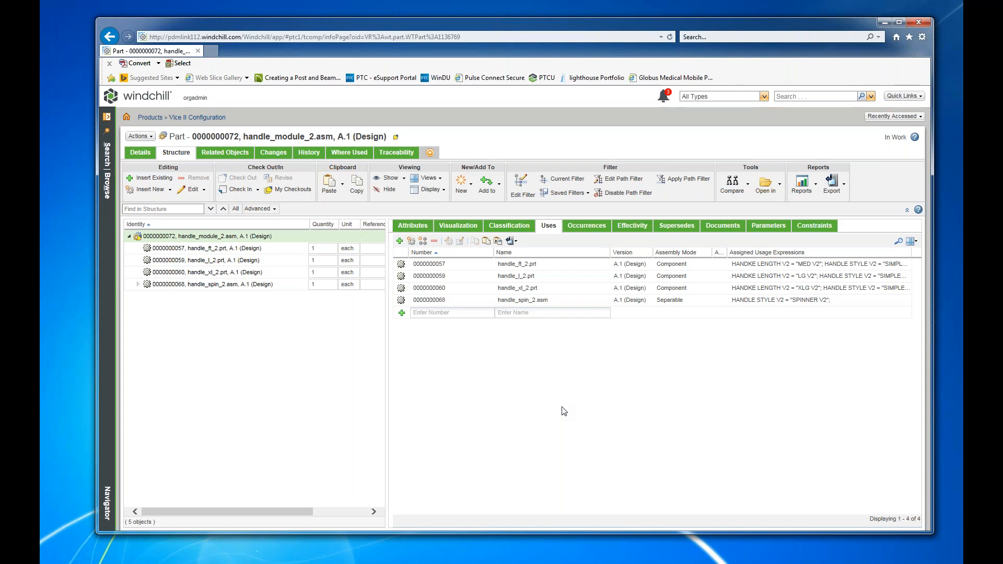
# Check in handle_module_2.asm and return to the recently accessed config_vice_2.asm part.
pyautogui.click(139, 136)
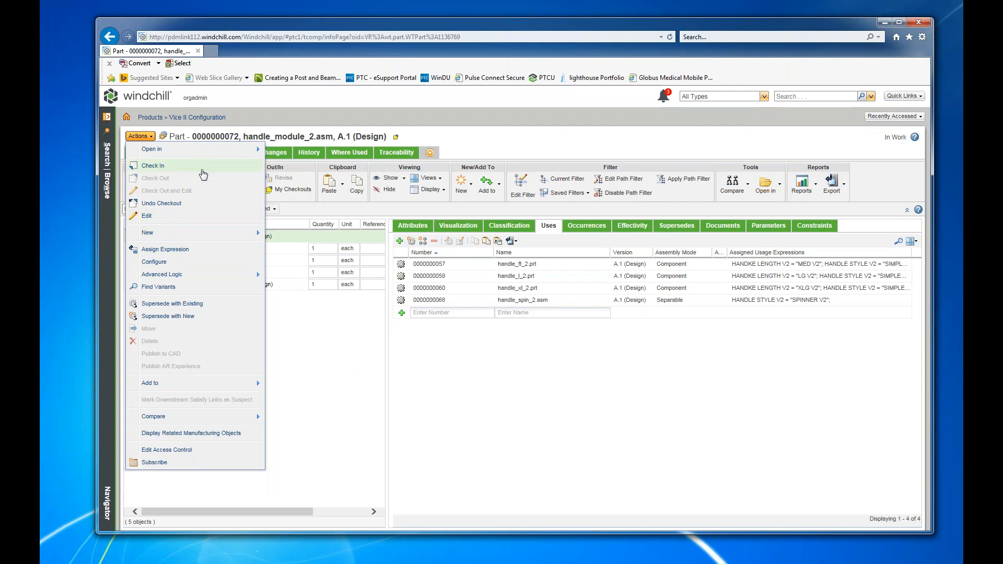
pyautogui.click(985, 341)
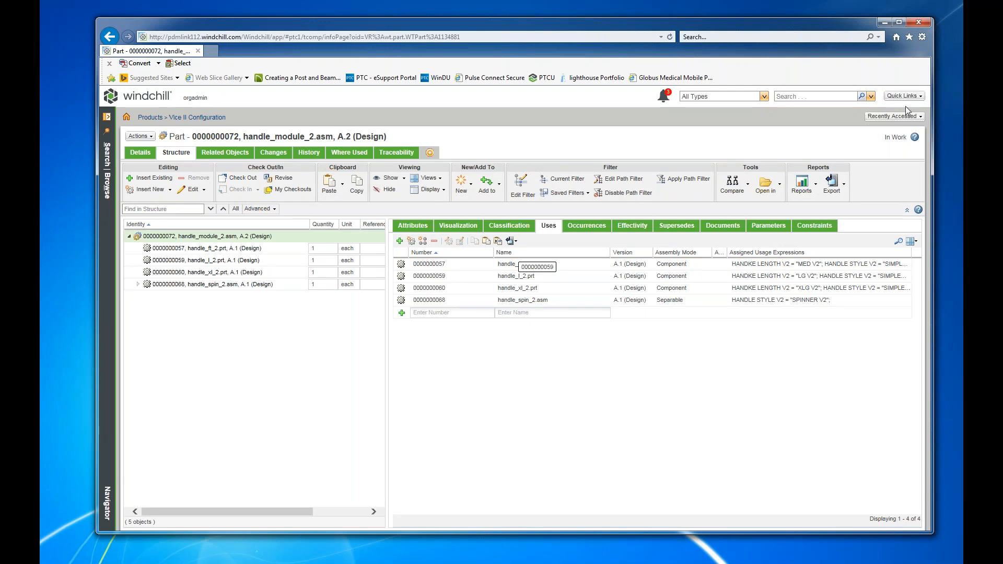
pyautogui.click(909, 120)
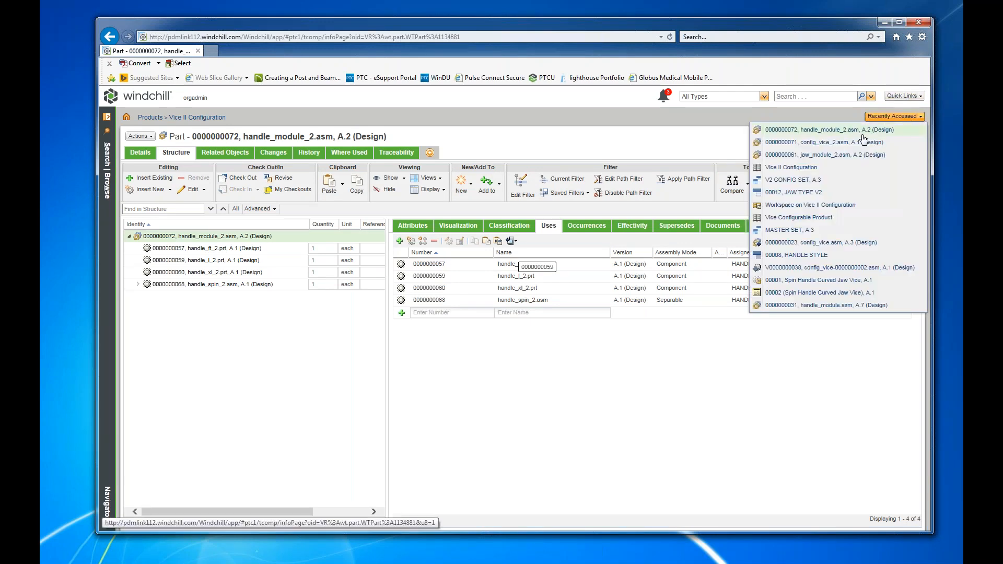
pyautogui.click(815, 147)
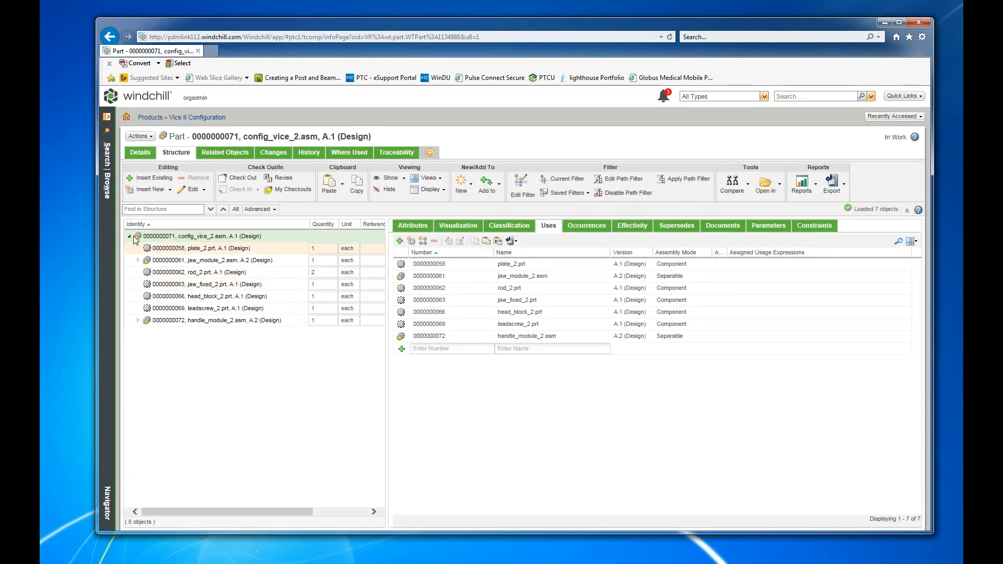
# Start configuring config_vice_2.asm and show the option filter for V2 CONFIG SET.
pyautogui.click(137, 138)
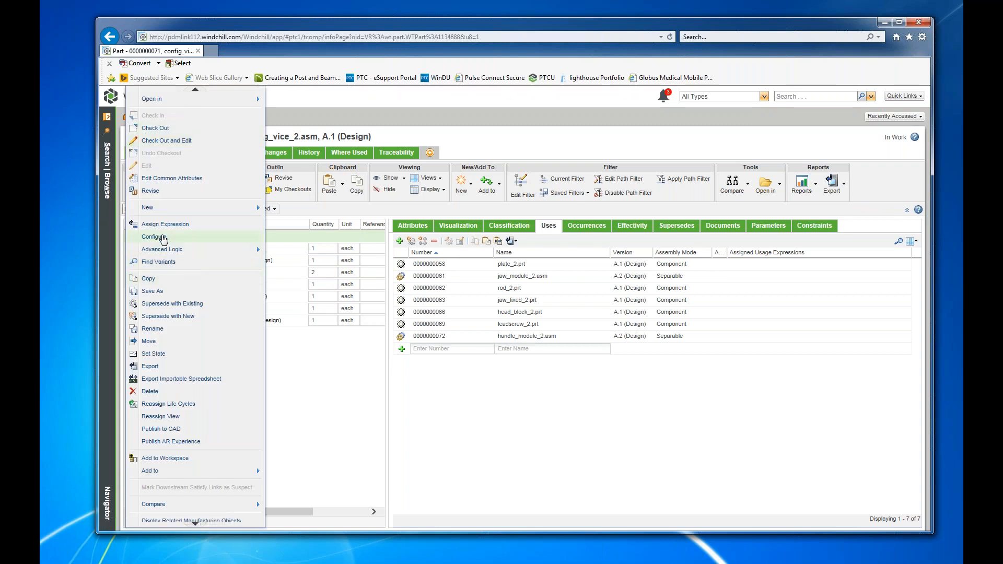
pyautogui.click(180, 235)
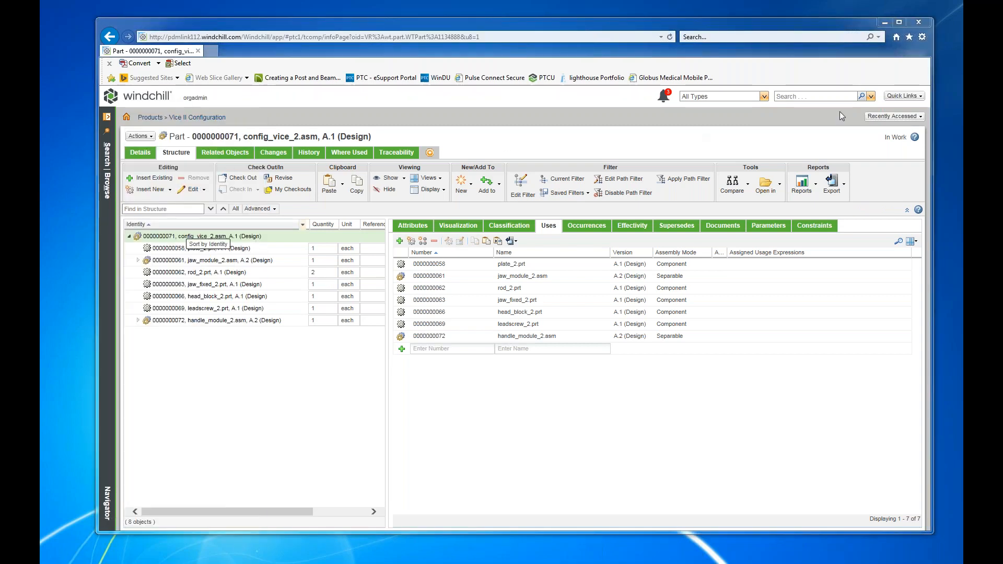
pyautogui.moveTo(1002, 86); pyautogui.dragTo(491, 83)
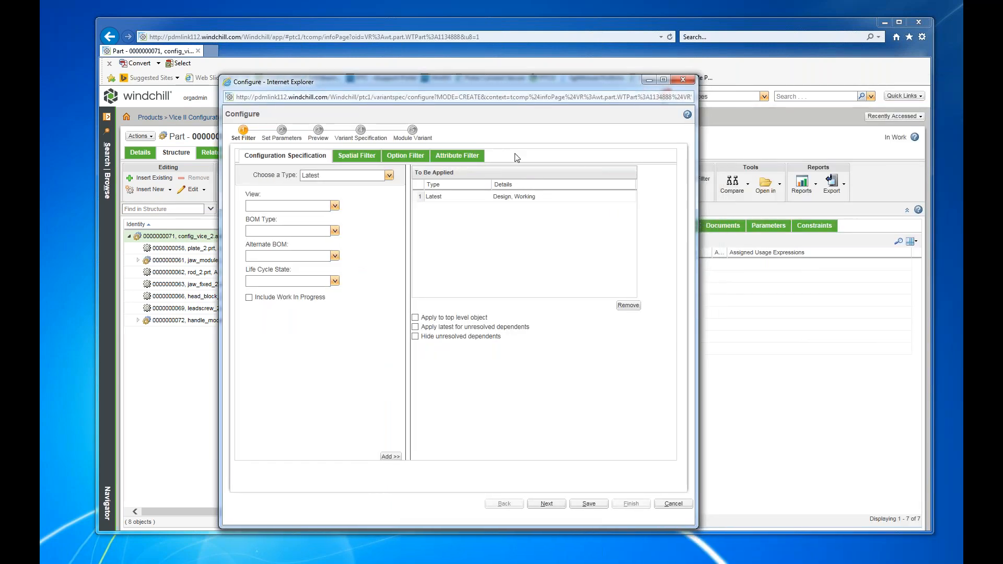
pyautogui.click(393, 157)
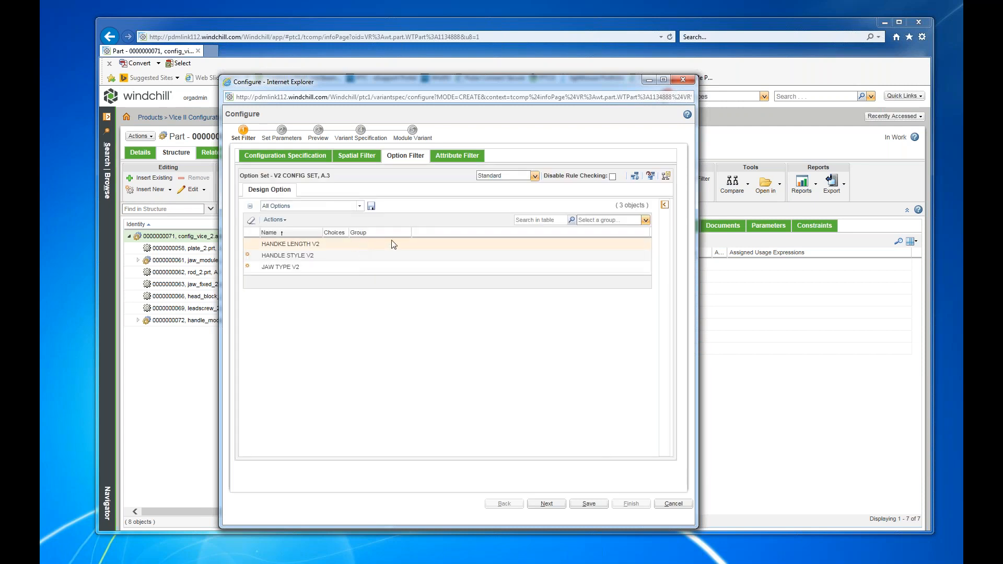
# Choose HANDLE STYLE V2 = SPINNER V2 and JAW TYPE V2 = CURVED V2 for the variant, and advance the configuration to its Preview stage.
pyautogui.click(301, 244)
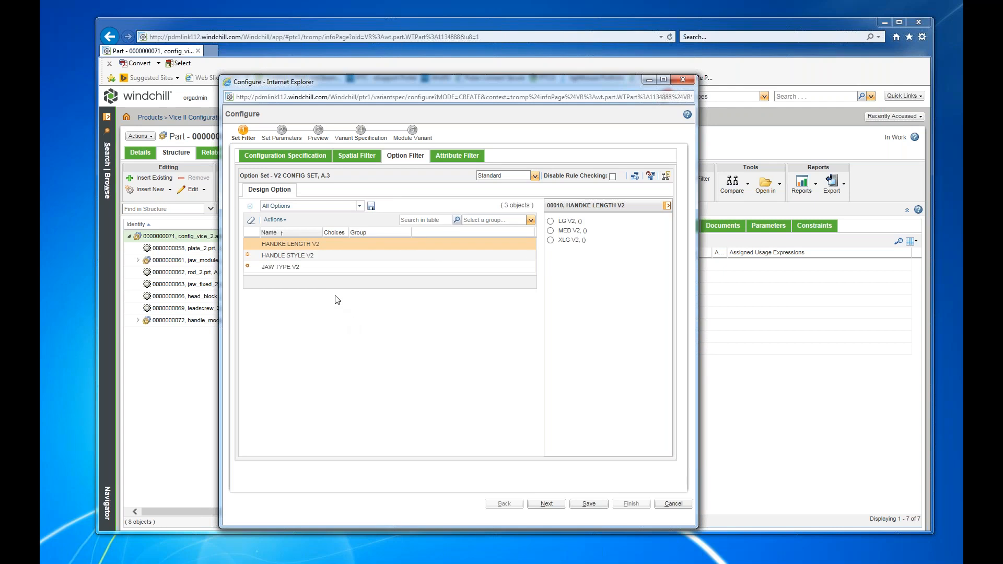
pyautogui.click(326, 257)
pyautogui.click(550, 230)
pyautogui.click(290, 244)
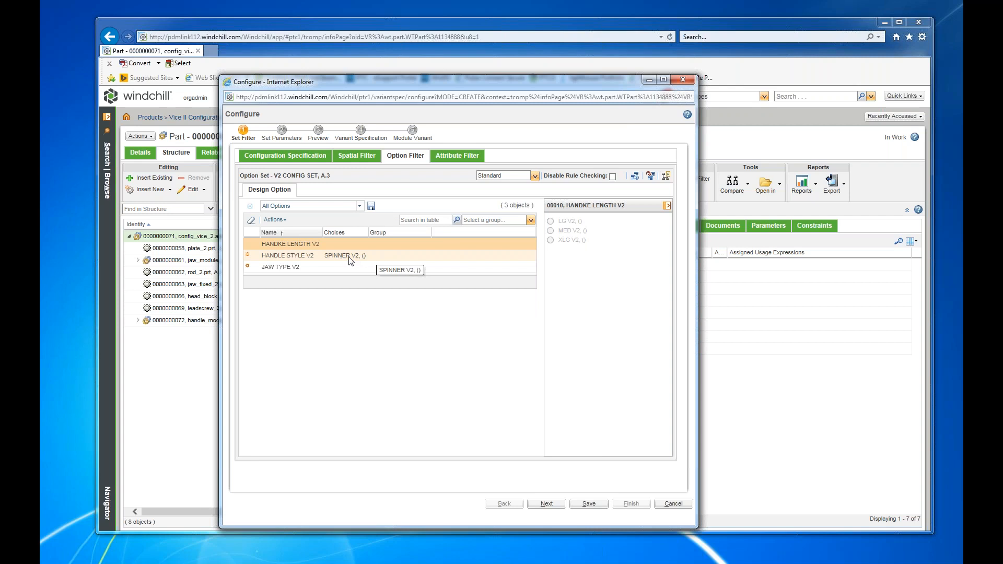
pyautogui.click(308, 269)
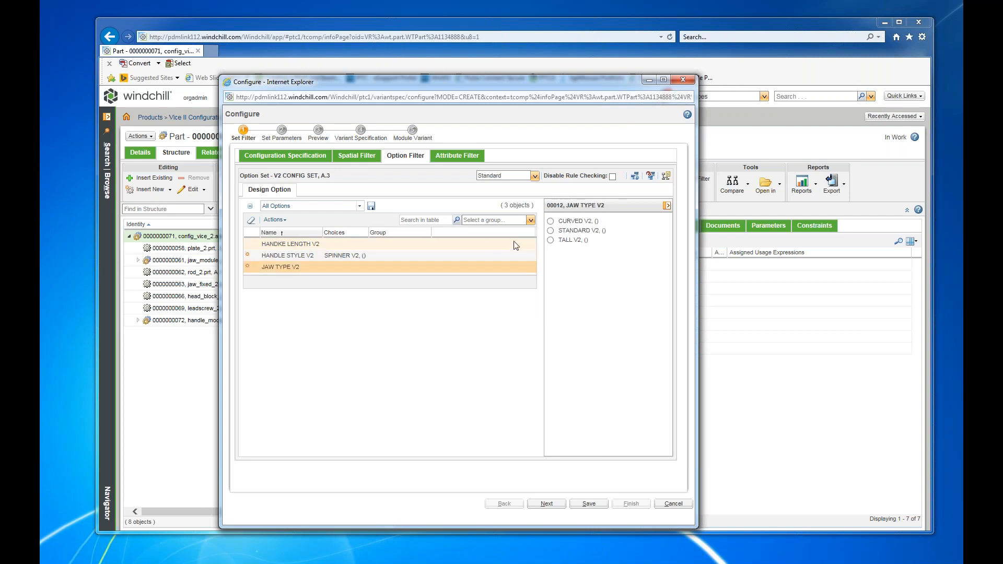
pyautogui.click(550, 223)
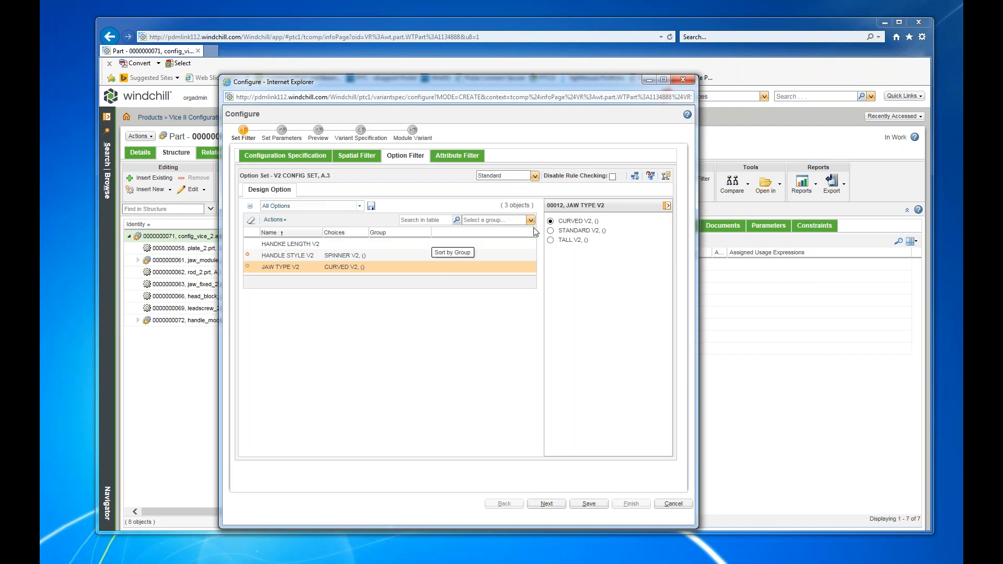
pyautogui.click(547, 504)
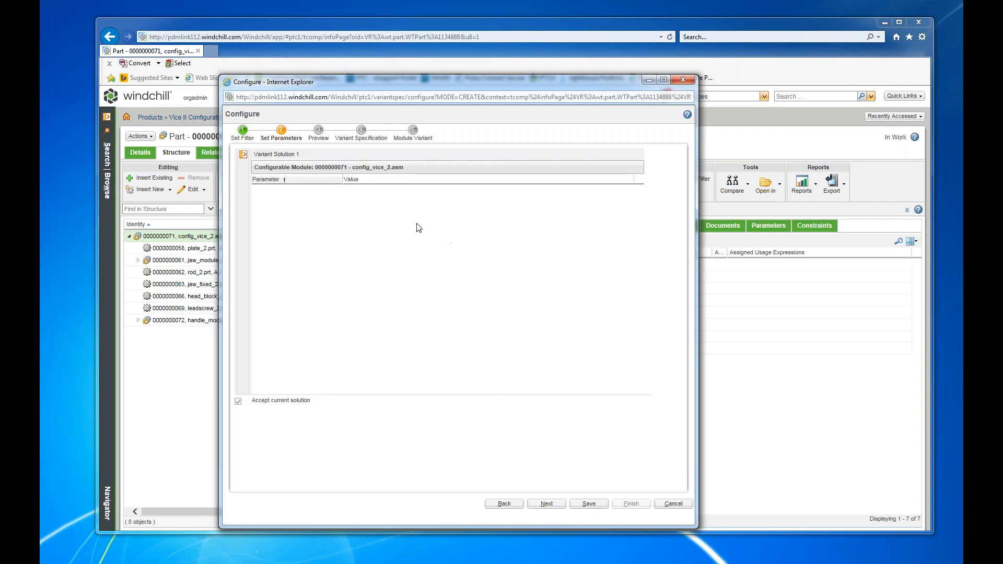
pyautogui.click(547, 503)
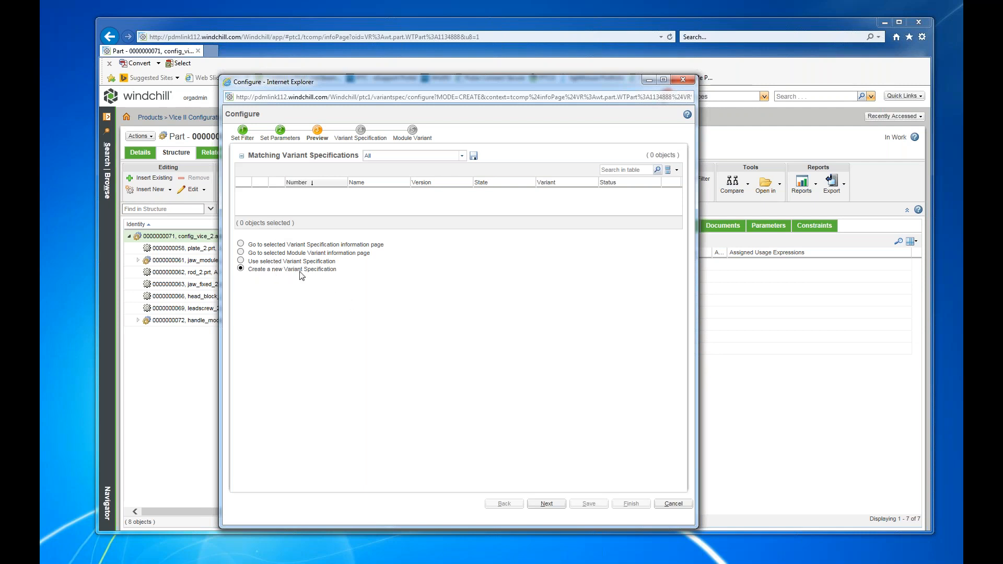
# Create a new variant specification named "v2 v1" and finish the configuration with a new module variant.
pyautogui.click(545, 504)
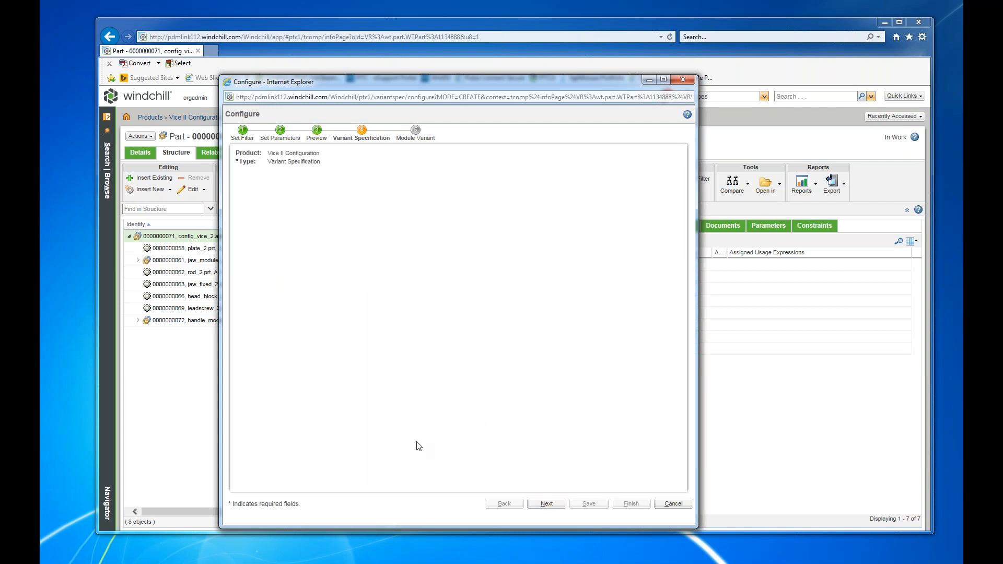
pyautogui.click(305, 200)
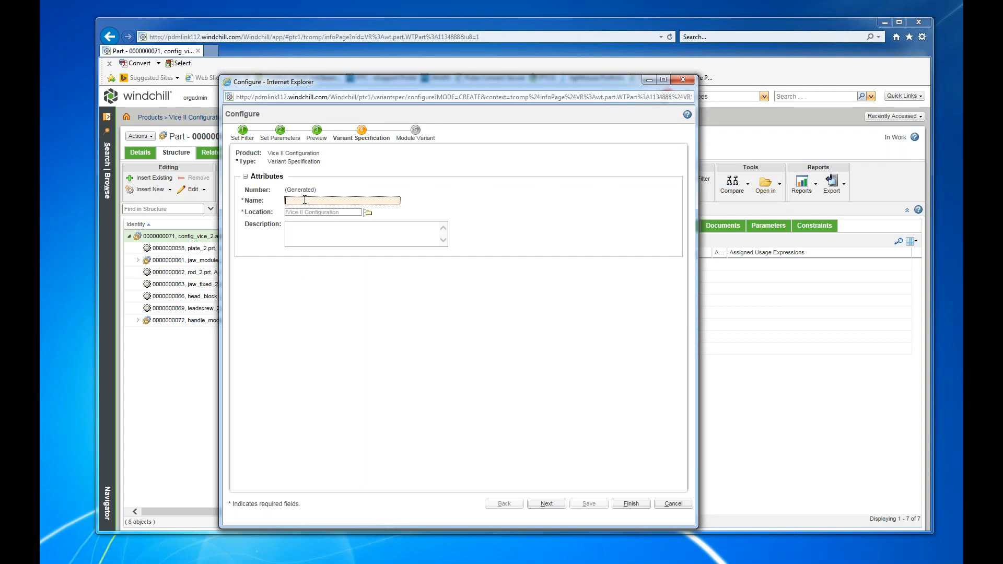
pyautogui.write('v2 v1')
pyautogui.click(548, 504)
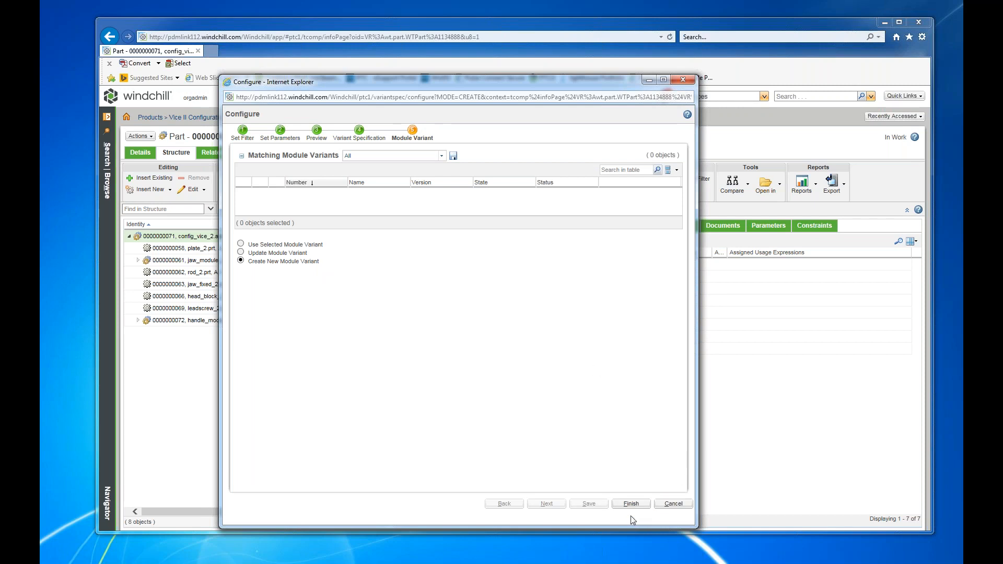
pyautogui.click(638, 504)
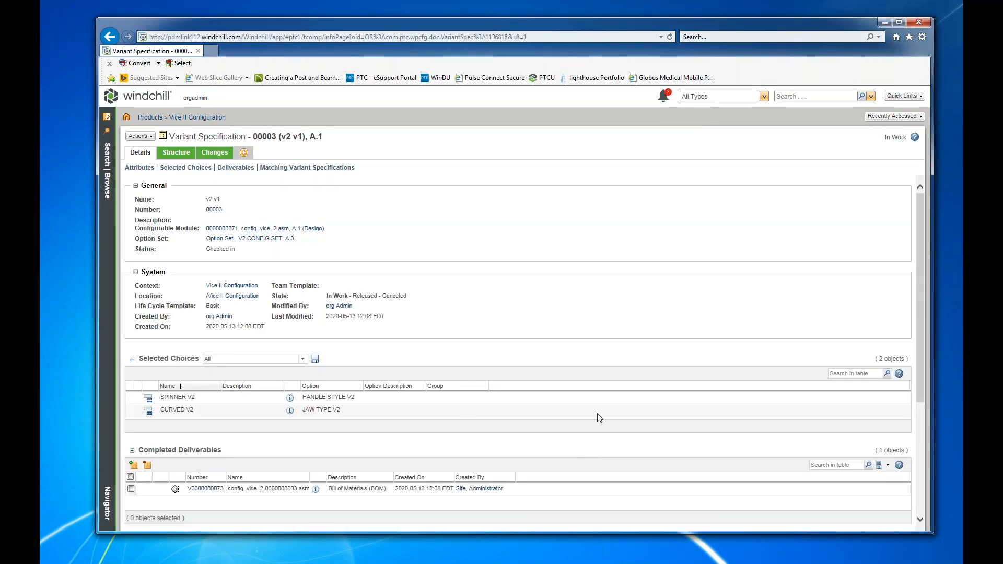
# Examine the structure of the v2 v1 variant specification, expanding jaw_module_2.asm and handle_module_2.asm.
pyautogui.click(176, 152)
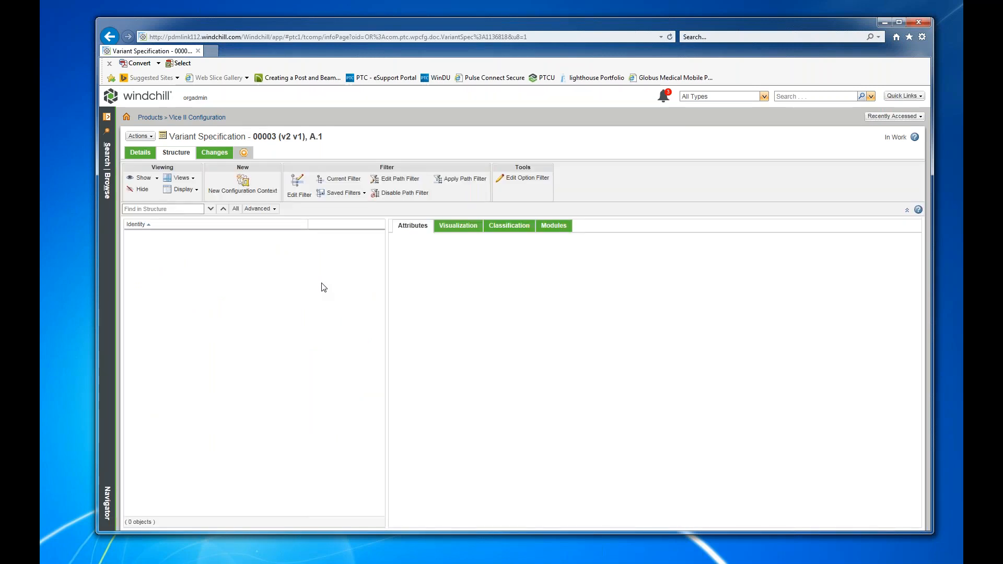
pyautogui.click(139, 260)
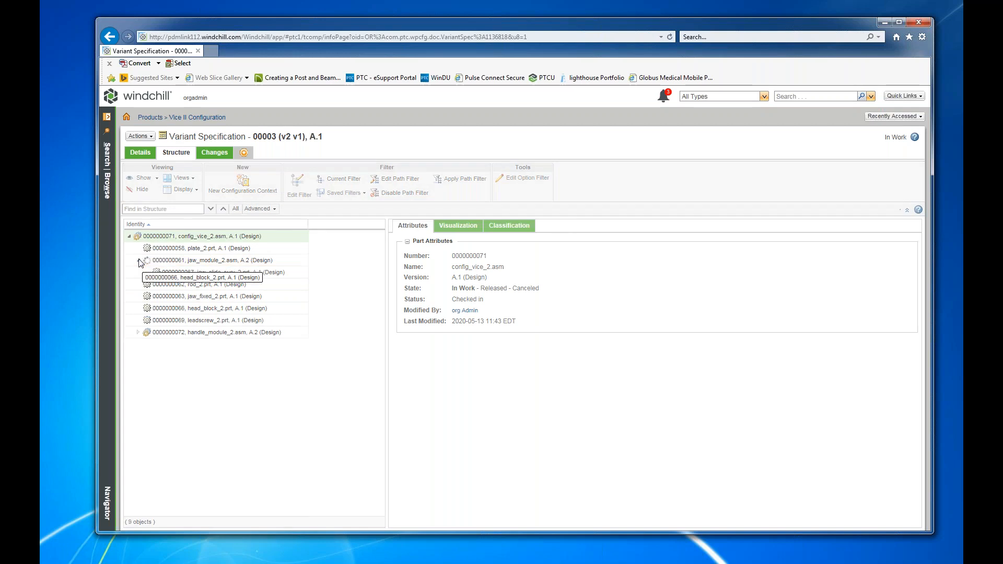
pyautogui.click(138, 332)
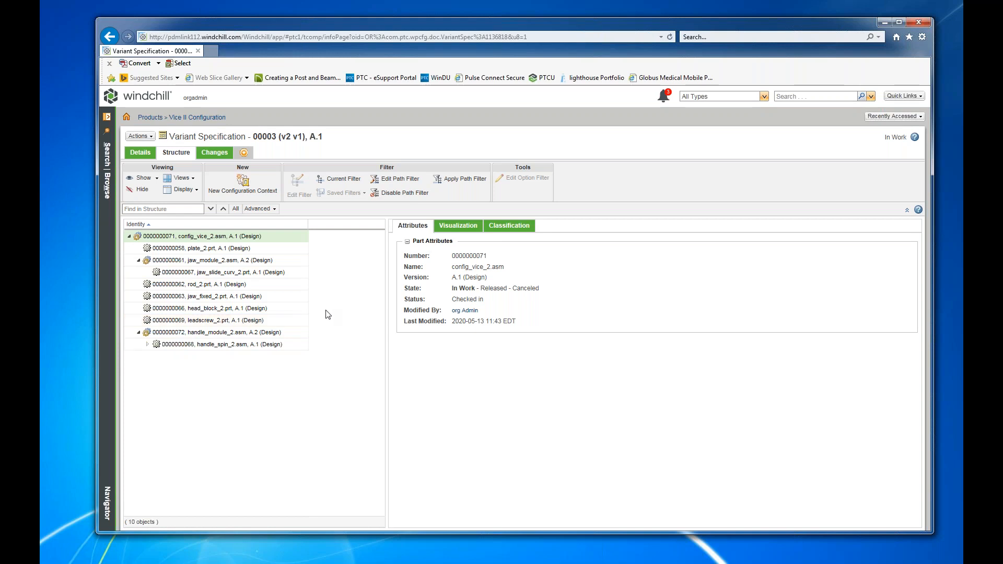
# View the information page of config_vice_2.asm and expand its jaw and handle modules to examine all their components.
pyautogui.rightClick(231, 240)
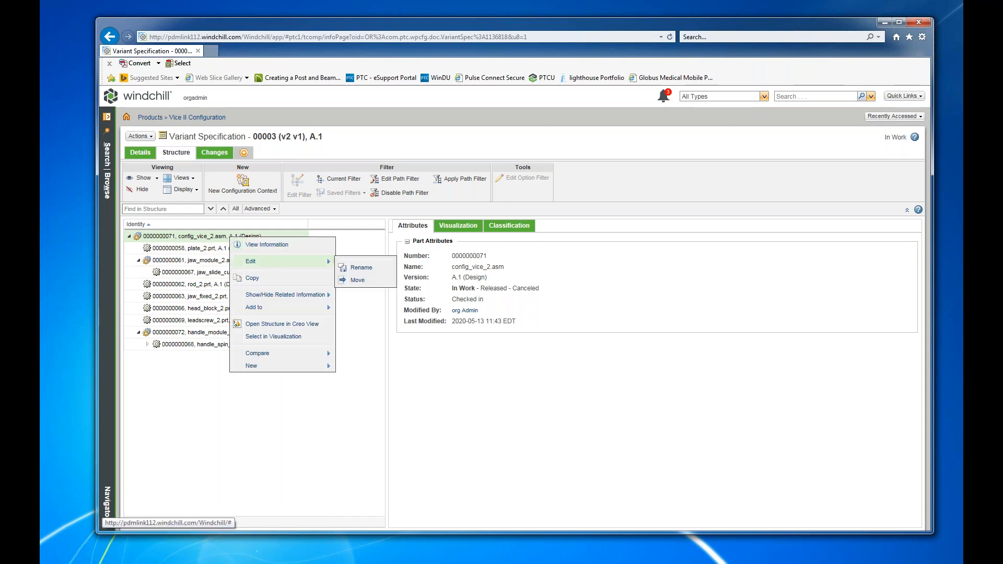
pyautogui.click(265, 246)
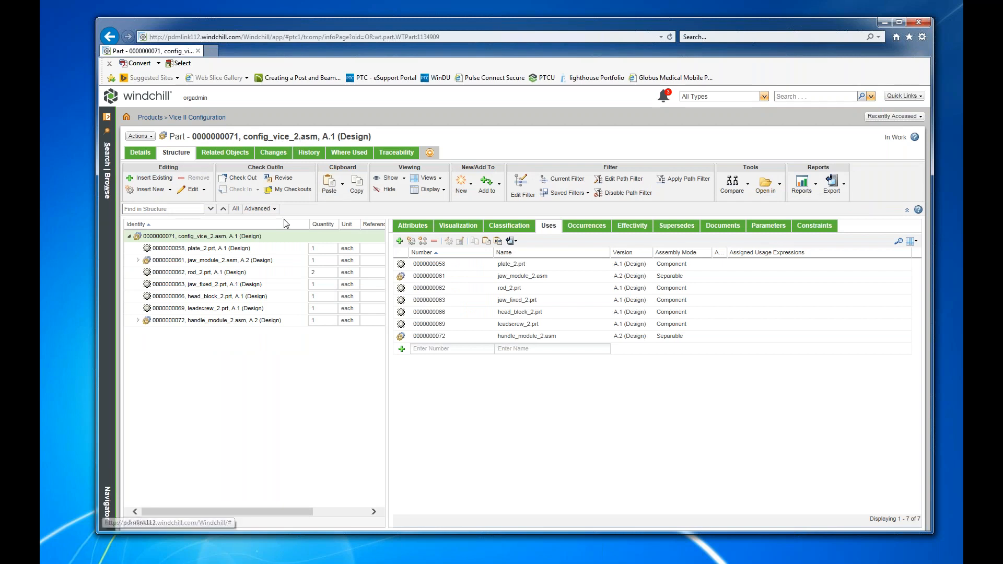
pyautogui.click(138, 261)
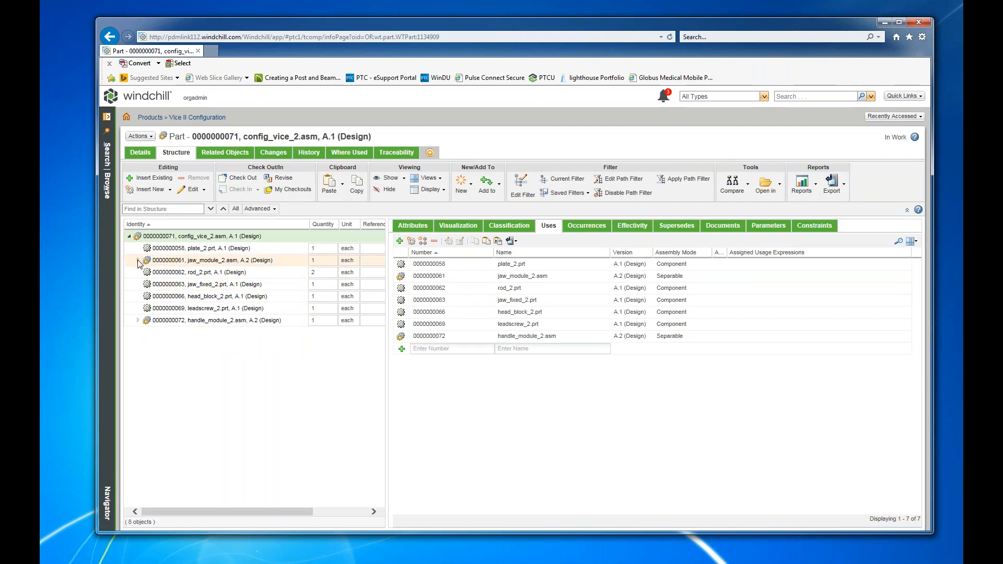
pyautogui.click(139, 358)
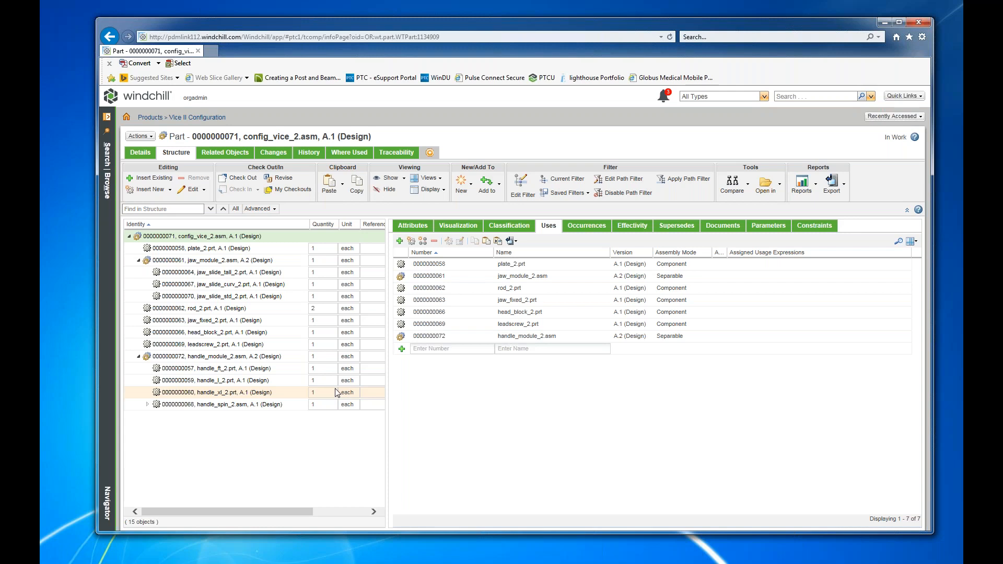
# Open the variant config_vice_2-0000000003.asm from the Vice II Configuration product folder and expand handle_spin_2.asm in its structure.
pyautogui.click(194, 114)
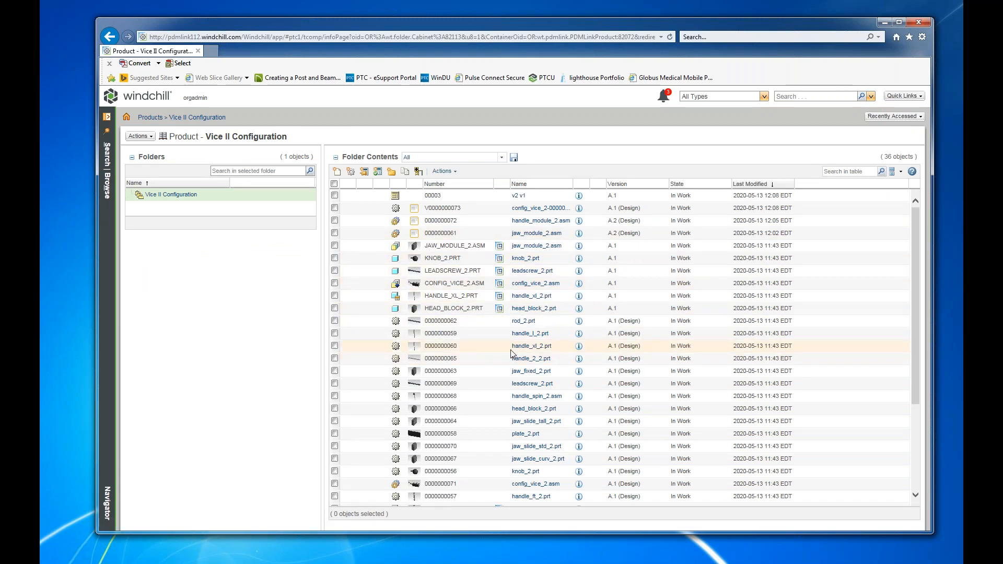
pyautogui.scroll(-1, 511, 353)
pyautogui.scroll(1, 521, 347)
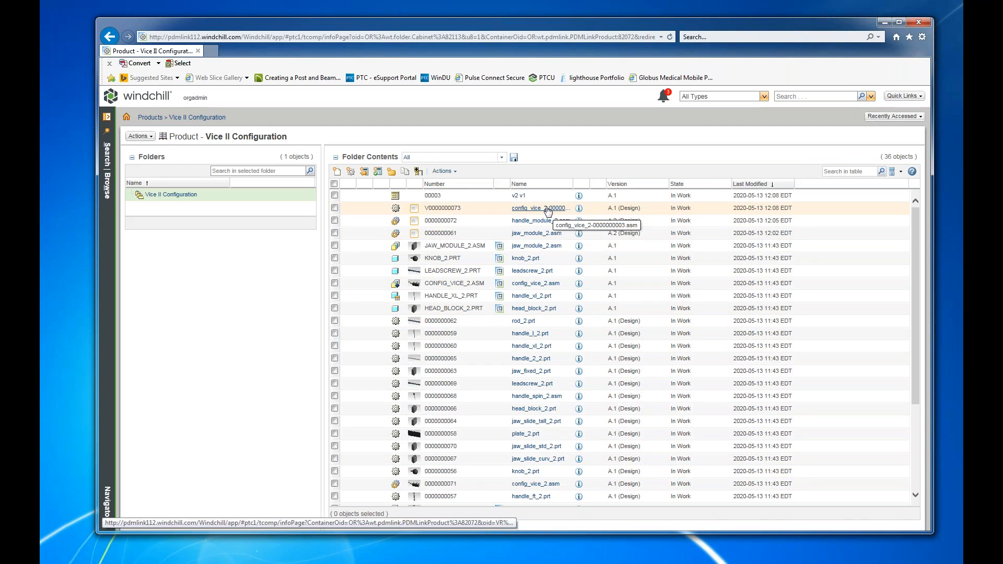
pyautogui.moveTo(575, 183); pyautogui.dragTo(620, 184)
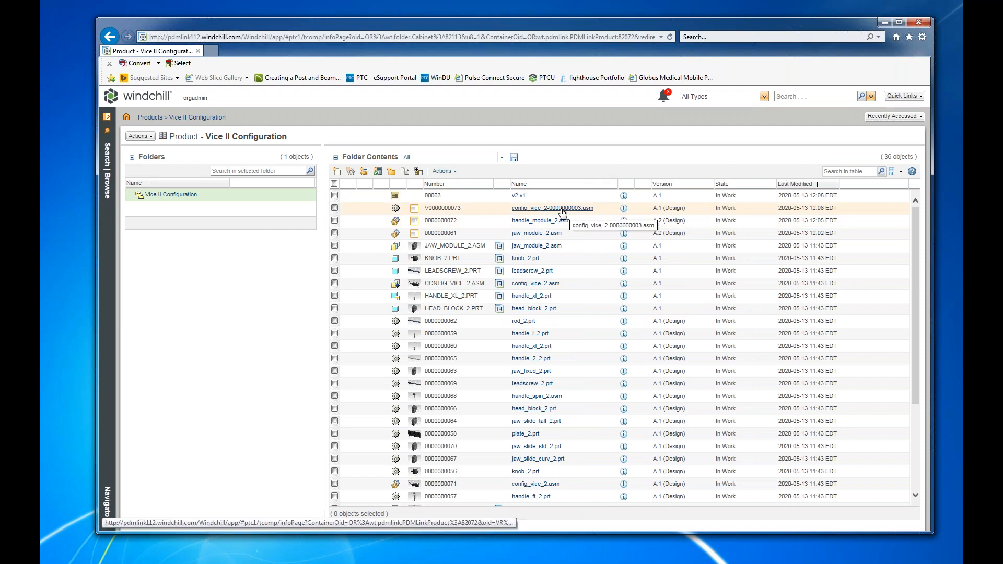
pyautogui.click(561, 210)
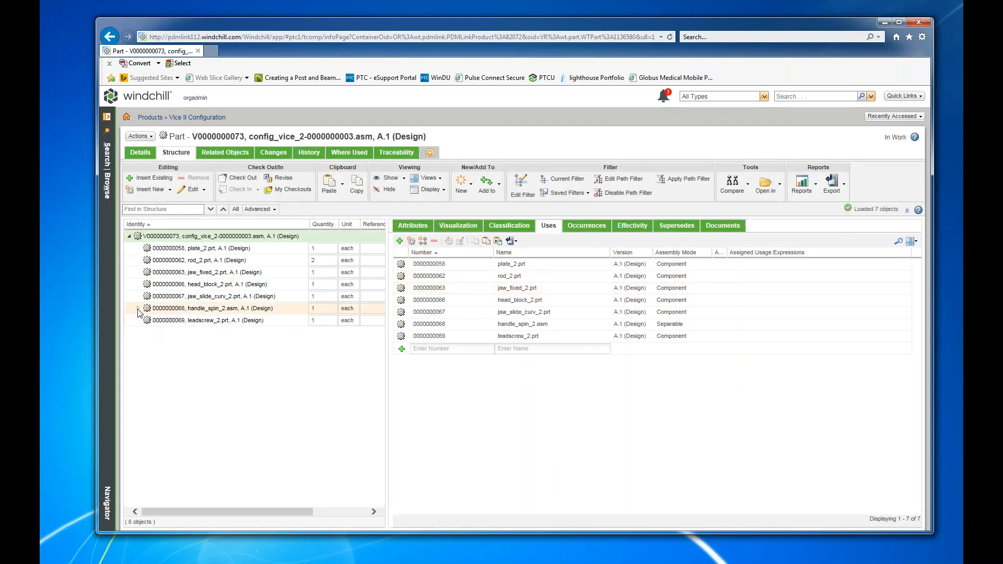
pyautogui.click(138, 308)
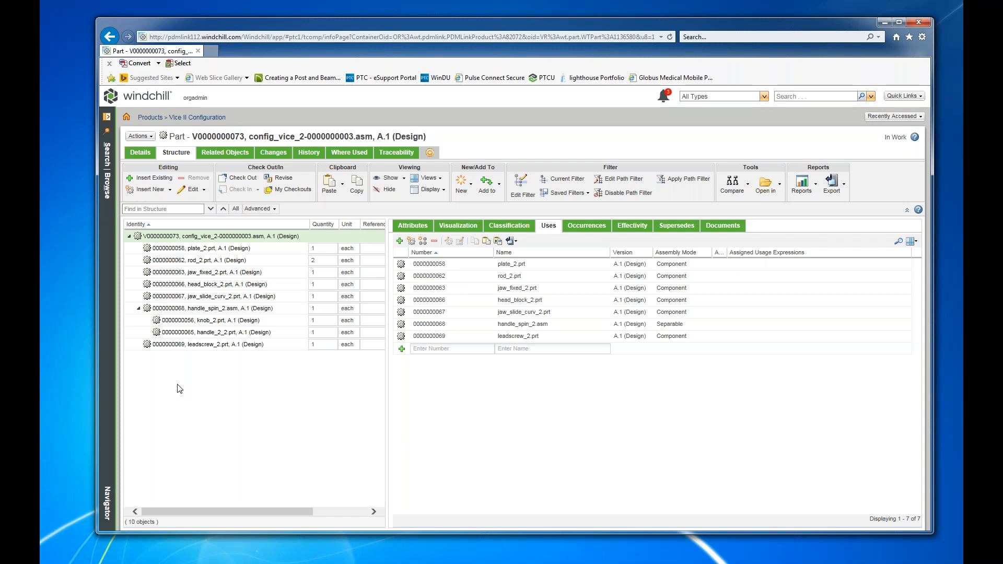
# Open the structure of config_vice_2-0000000003.asm in Creo View, inspect the 3D model, and close the viewer.
pyautogui.click(144, 138)
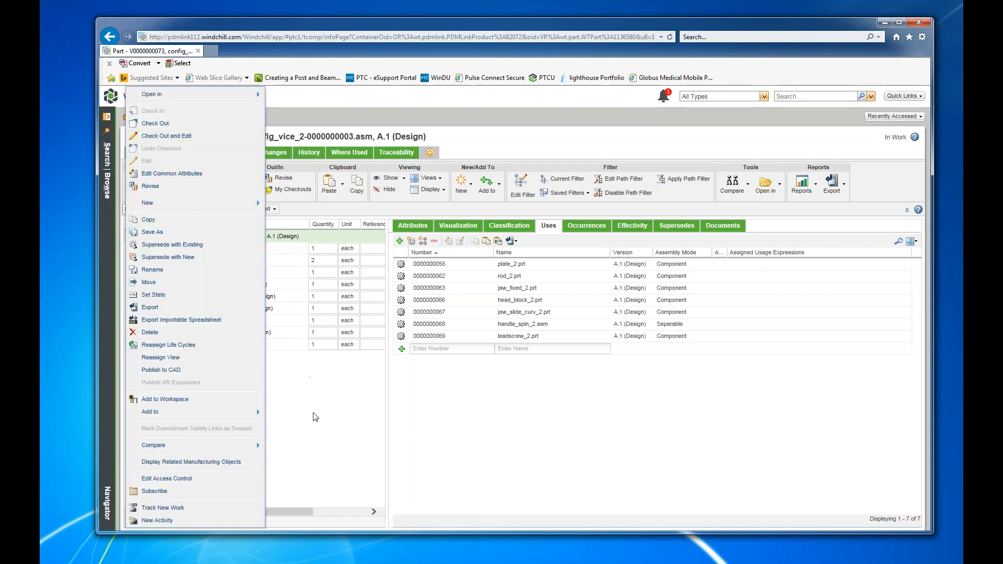
pyautogui.click(274, 99)
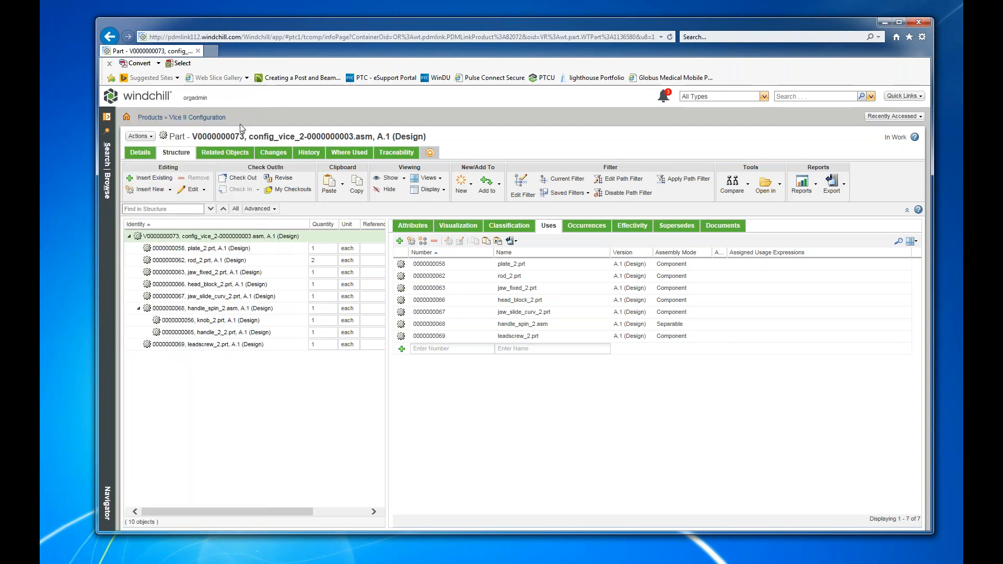
pyautogui.rightClick(178, 239)
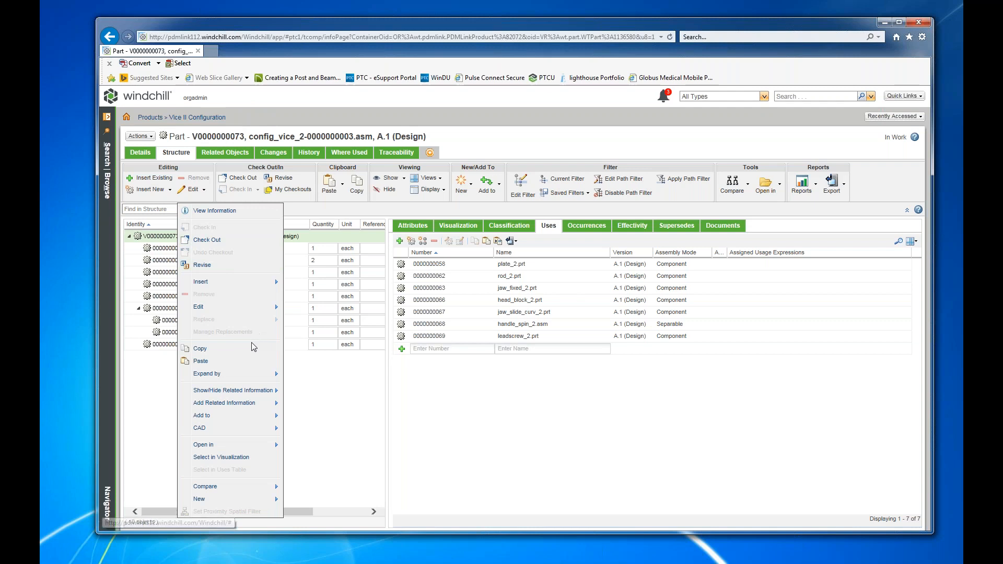
pyautogui.moveTo(231, 448)
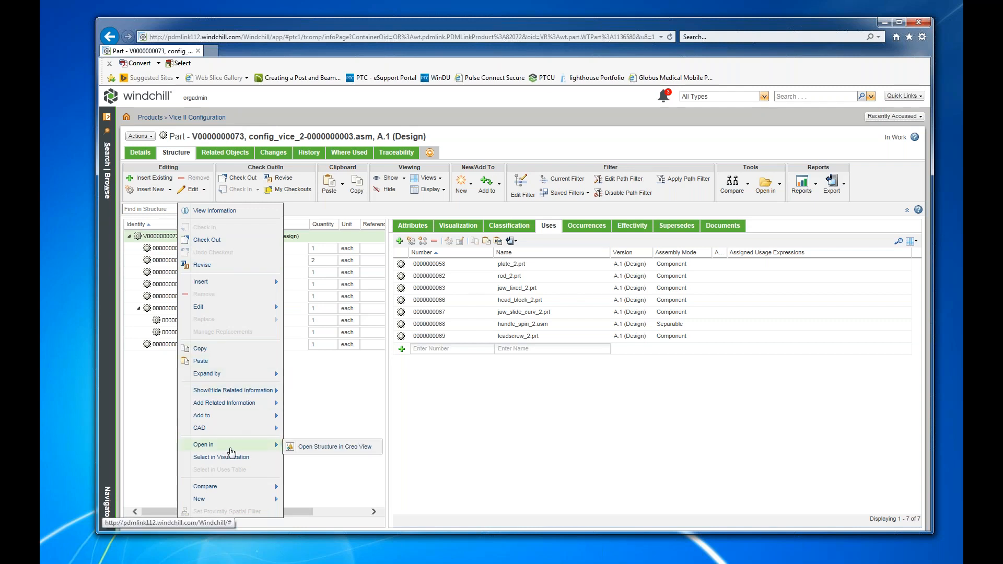
pyautogui.click(312, 448)
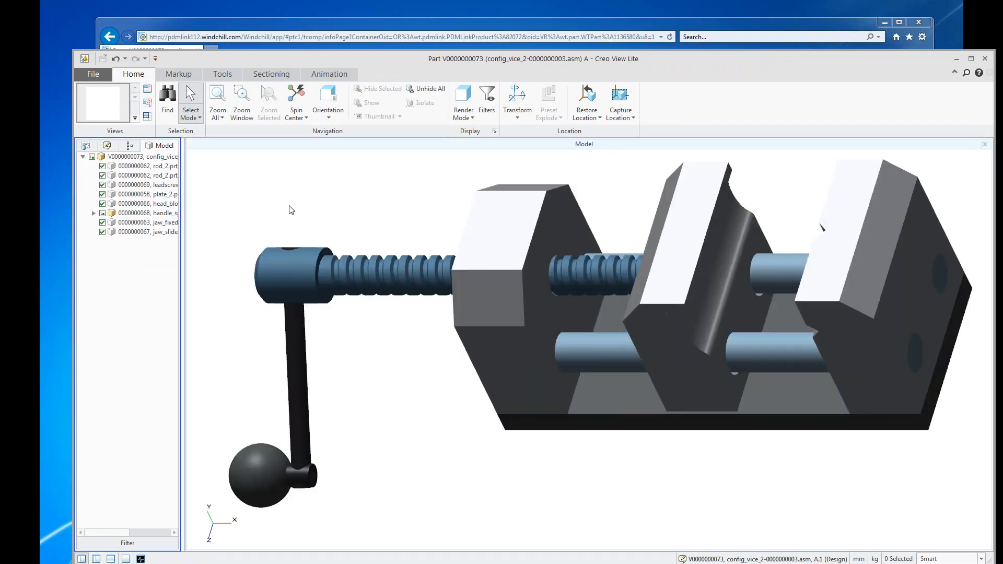
pyautogui.moveTo(562, 474)
pyautogui.mouseDown(button='middle')
pyautogui.moveTo(653, 412)
pyautogui.moveTo(546, 386)
pyautogui.moveTo(523, 400)
pyautogui.moveTo(508, 437)
pyautogui.moveTo(562, 419)
pyautogui.moveTo(554, 459)
pyautogui.mouseUp(button='middle')
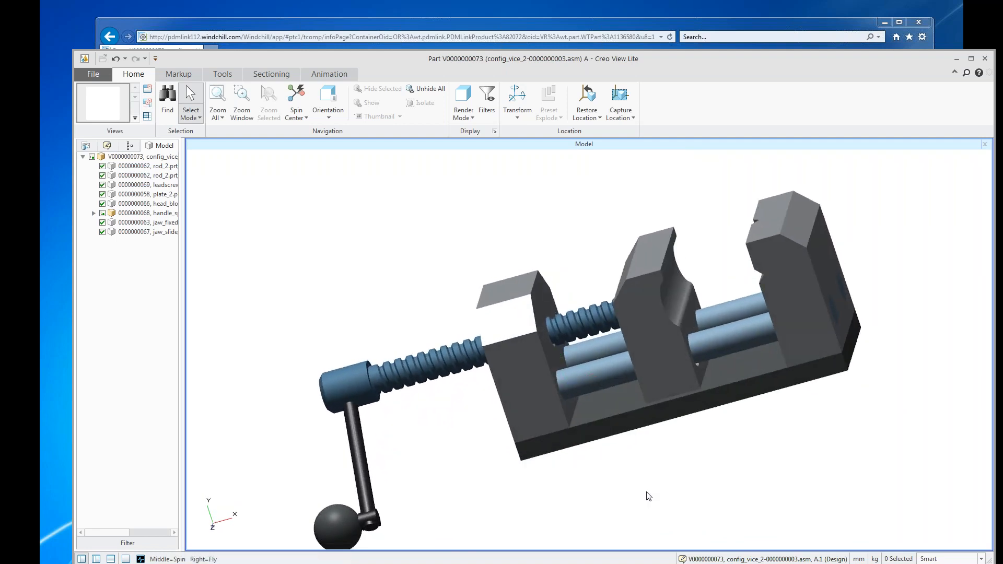
pyautogui.click(984, 59)
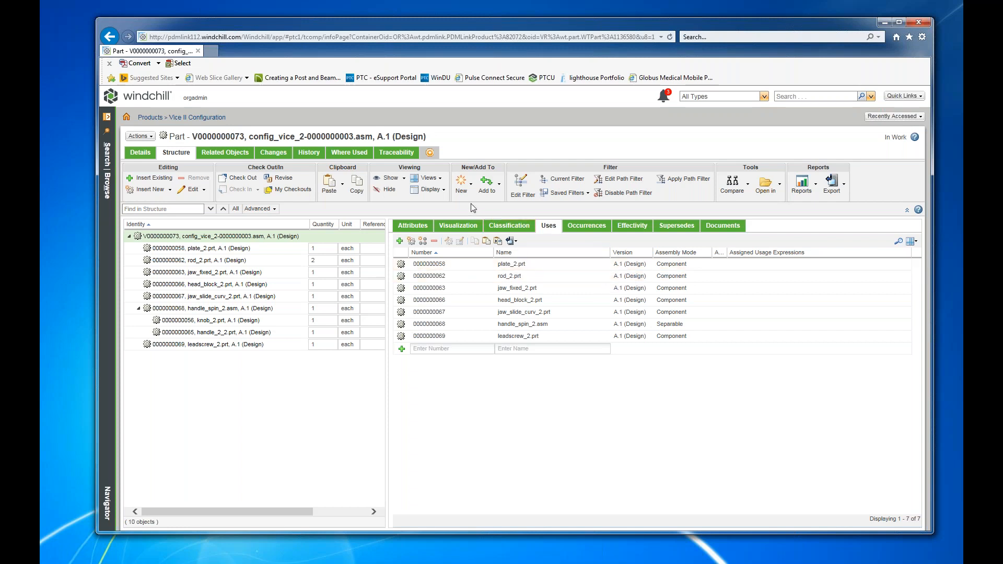
# Return to the recently accessed config_vice_2.asm, start configuring it again, and show the option filter.
pyautogui.click(894, 116)
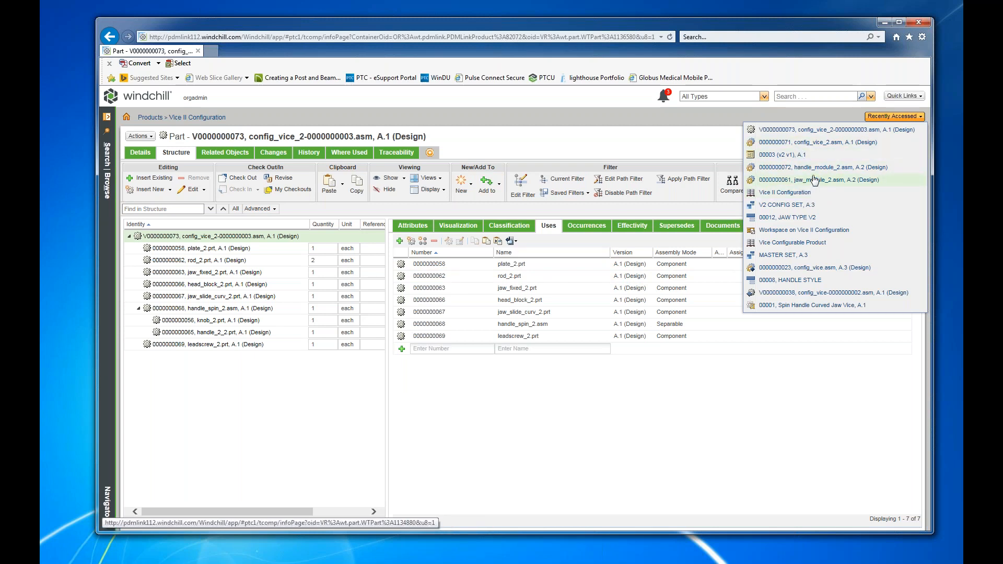
pyautogui.click(813, 144)
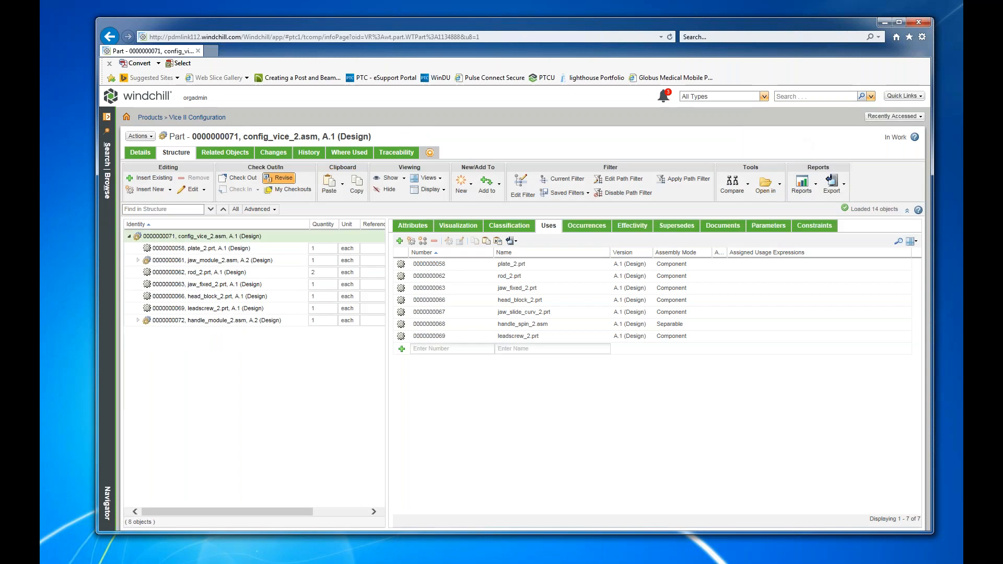
pyautogui.click(139, 136)
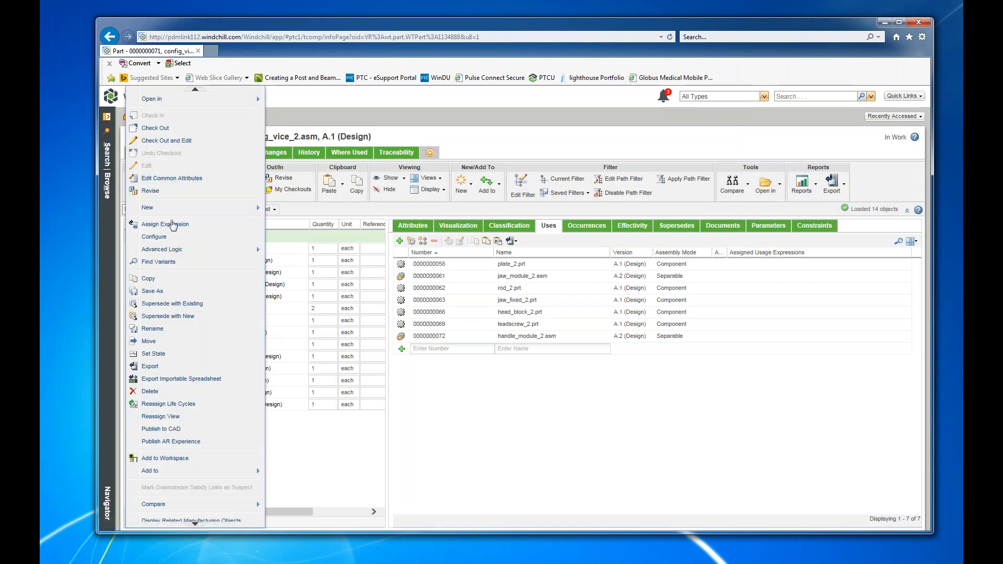
pyautogui.click(160, 240)
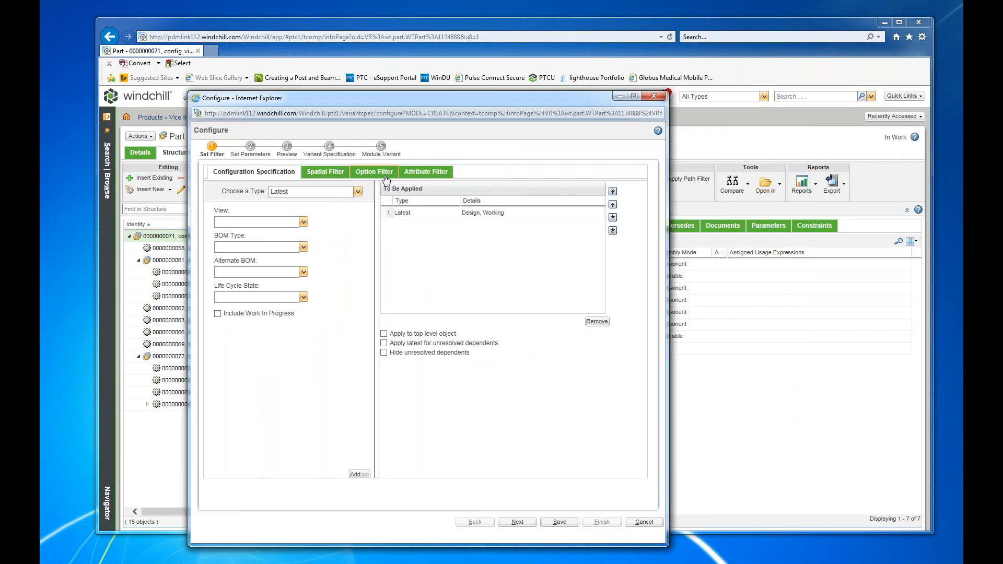
pyautogui.click(374, 172)
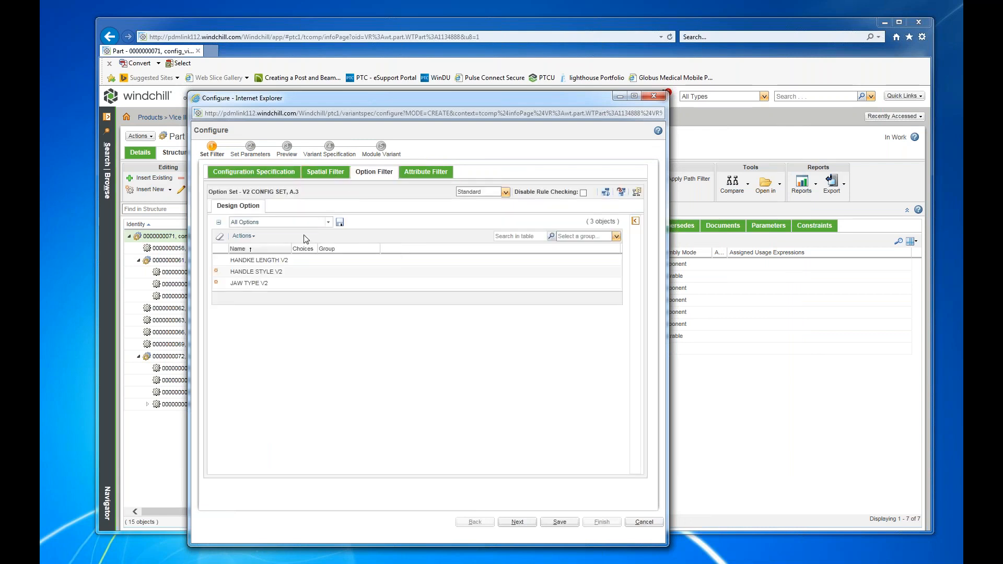
# Choose JAW TYPE V2 = CURVED V2 and HANDLE STYLE V2 = SPINNER V2, check for matching variant specifications, and cancel the configuration.
pyautogui.click(258, 284)
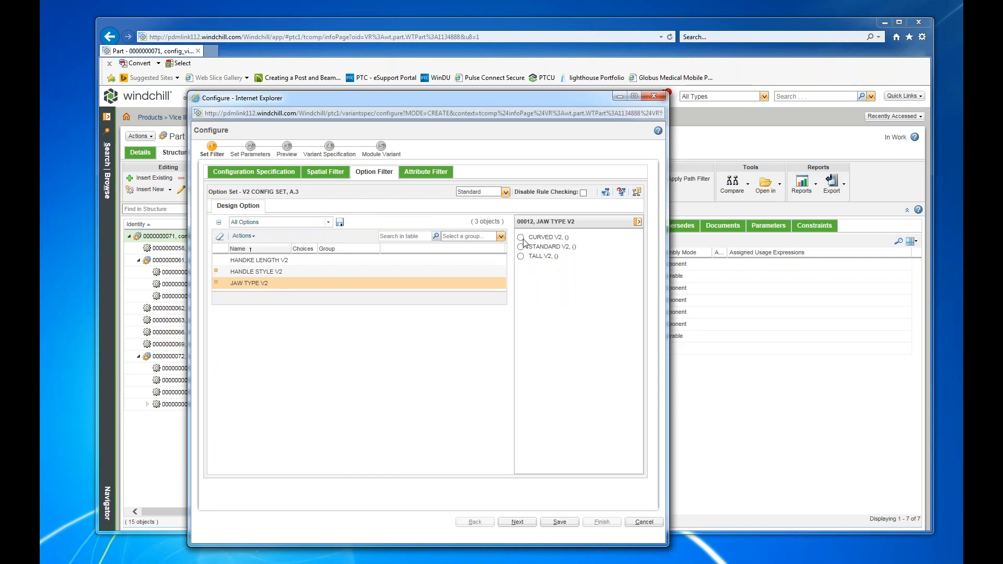
pyautogui.click(522, 239)
pyautogui.click(267, 272)
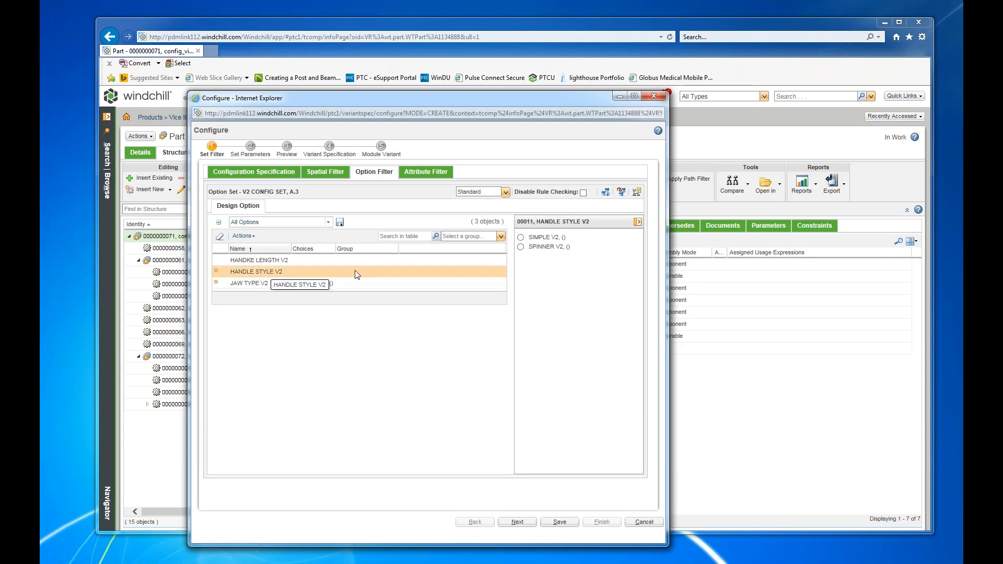
pyautogui.click(521, 246)
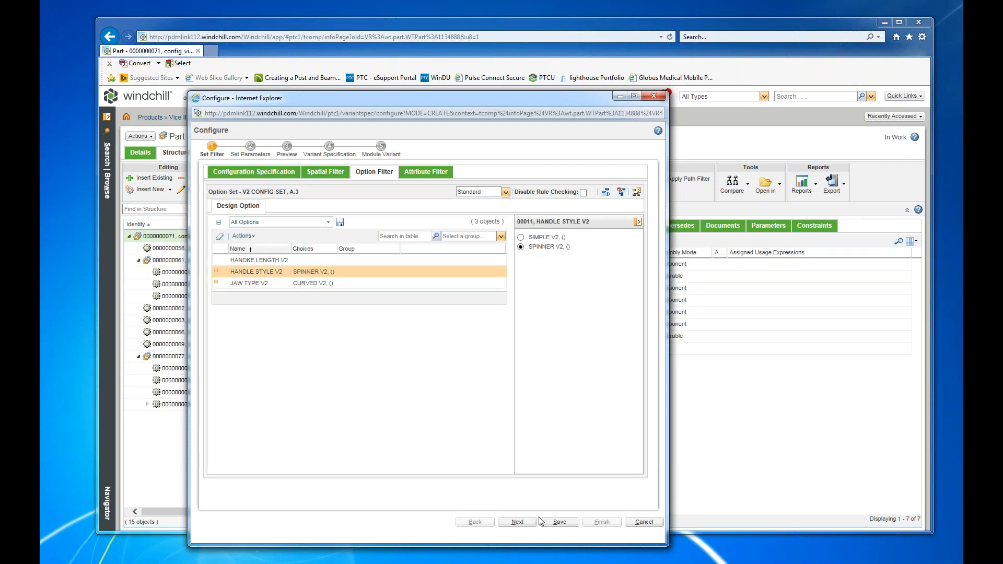
pyautogui.click(521, 524)
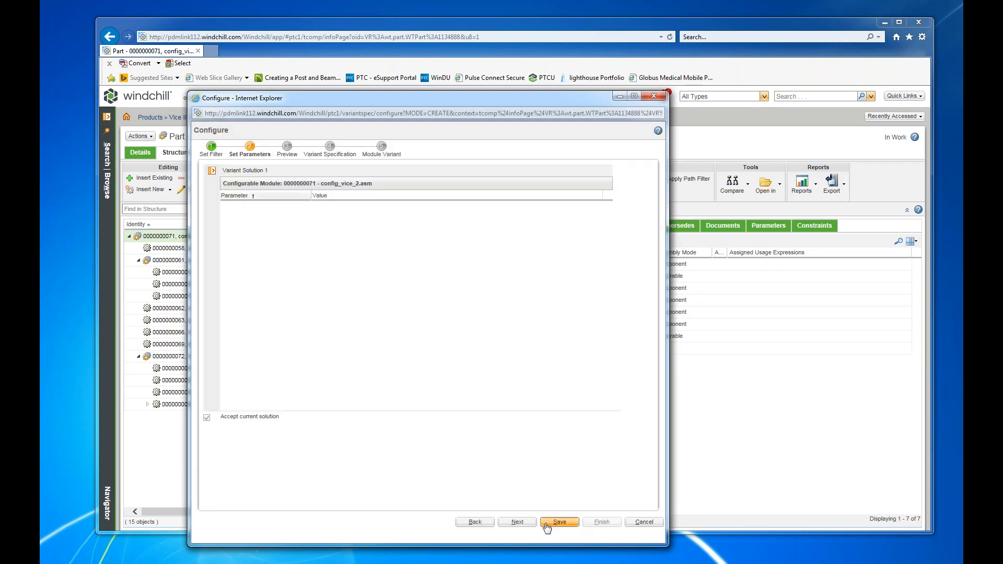
pyautogui.click(517, 523)
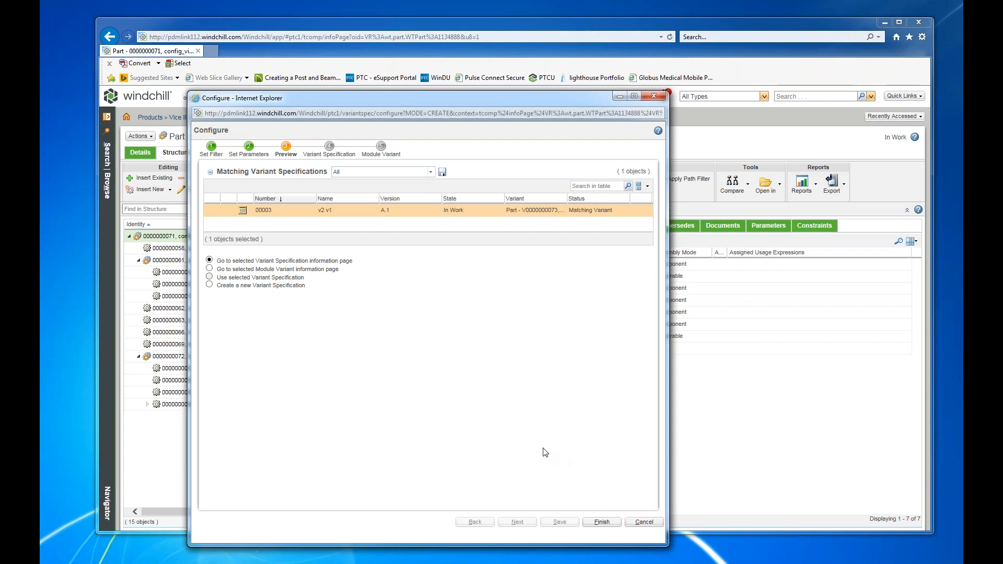
pyautogui.click(643, 522)
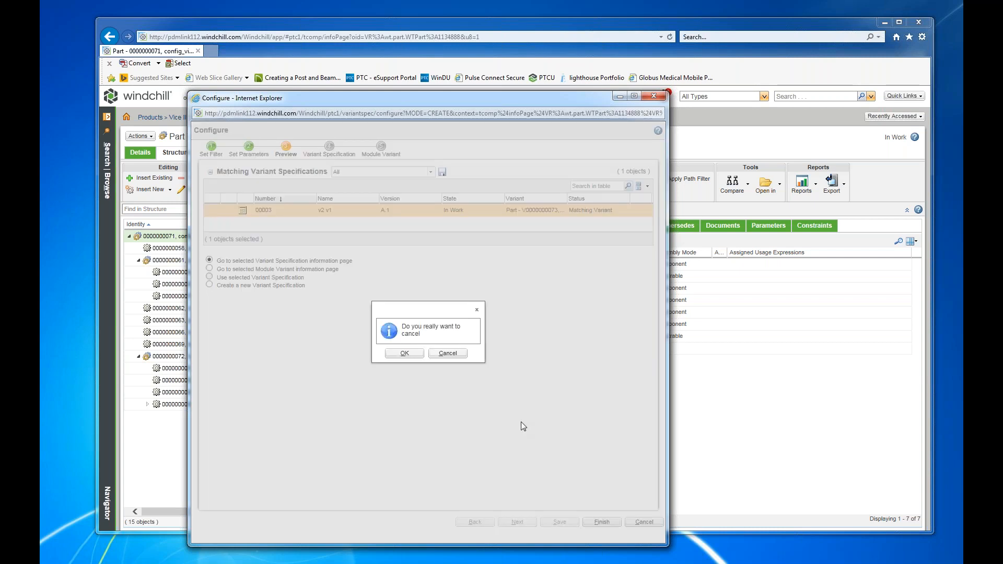
pyautogui.click(405, 354)
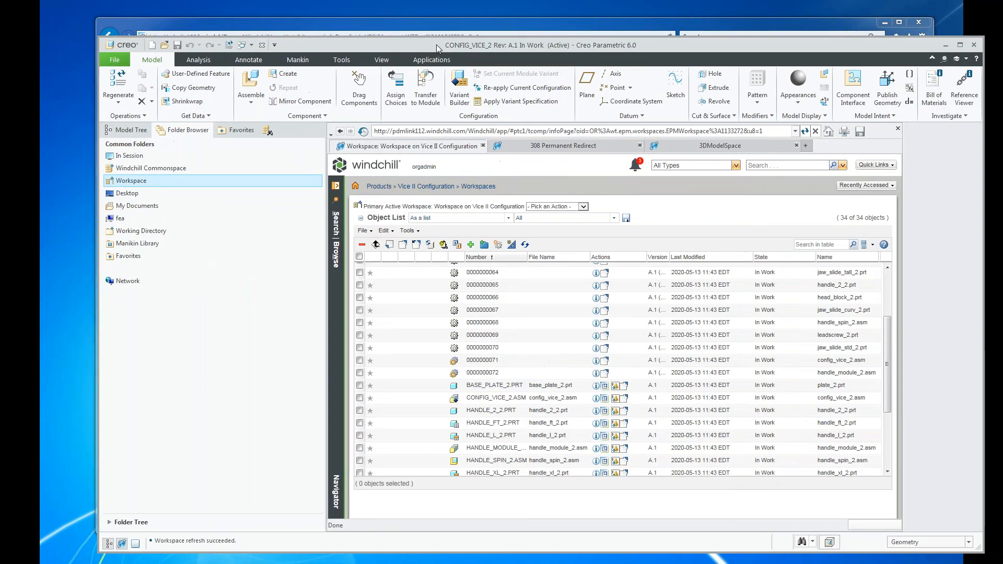
# Switch to Creo Parametric, close CONFIG_VICE_2.ASM, and erase all non-displayed models from session.
pyautogui.click(265, 45)
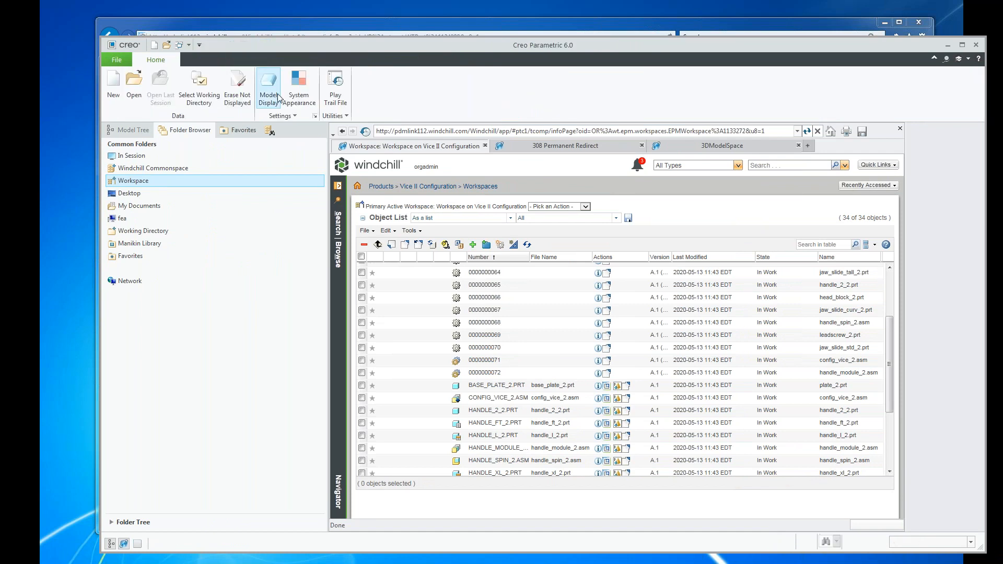
pyautogui.click(234, 97)
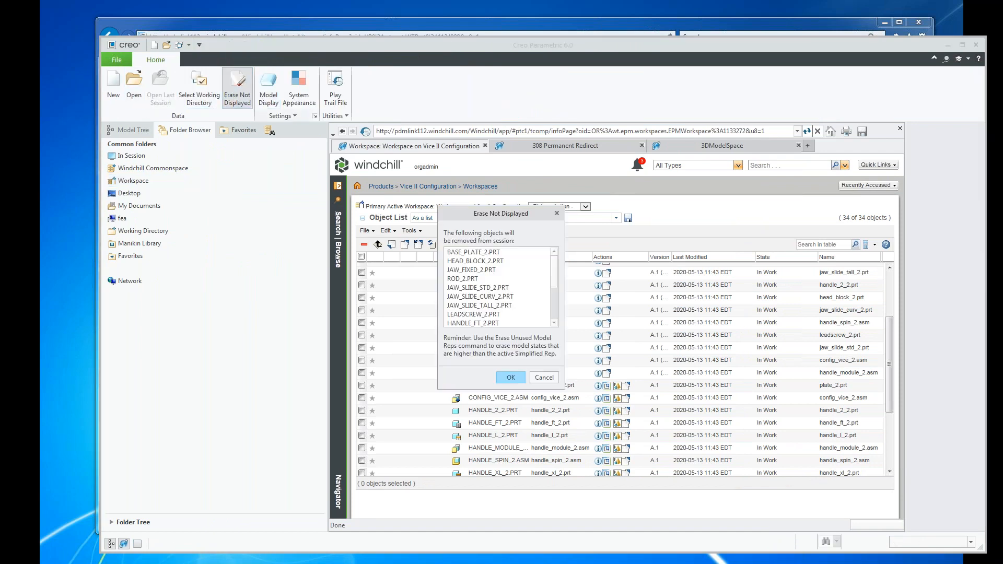
pyautogui.click(506, 384)
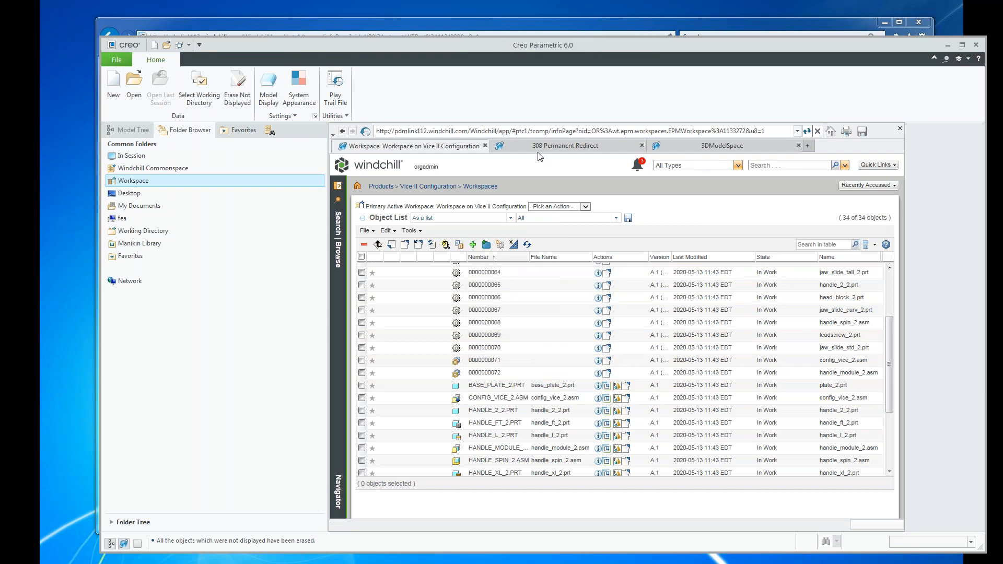
# Reopen CONFIG_VICE_2.ASM from the workspace and expand the handle length, handle style, and jaw type option sets in Variant Builder.
pyautogui.click(152, 181)
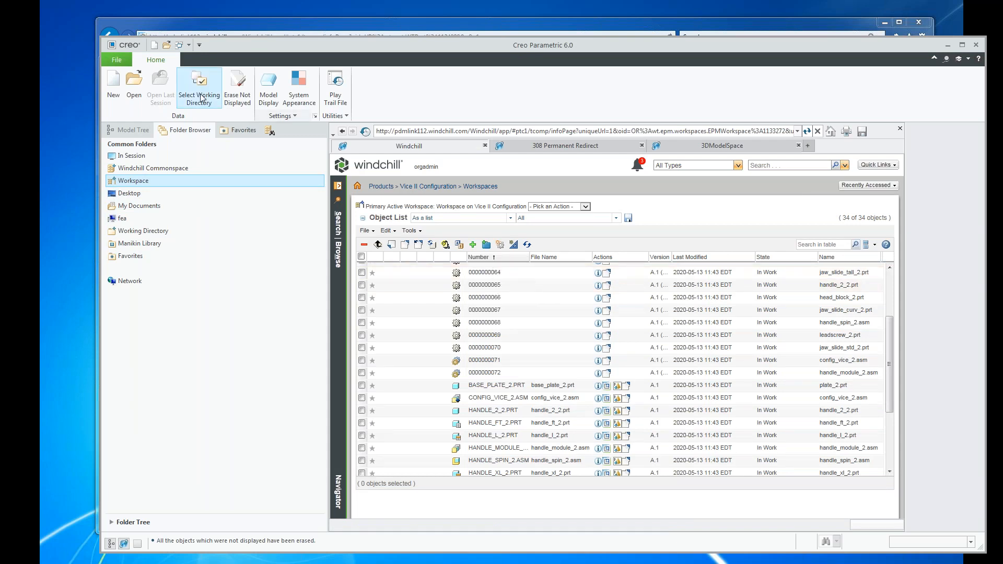
pyautogui.click(136, 95)
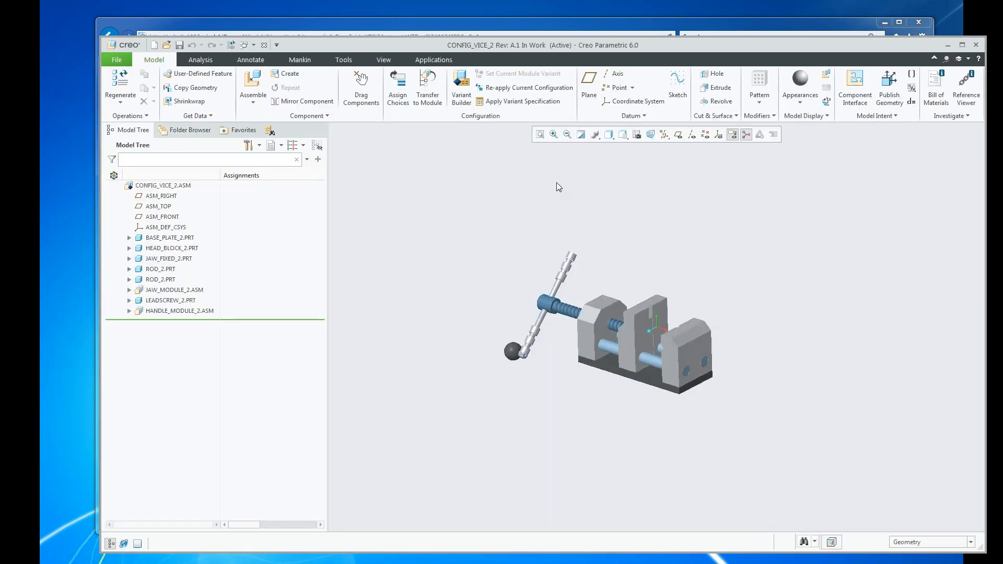
pyautogui.click(461, 85)
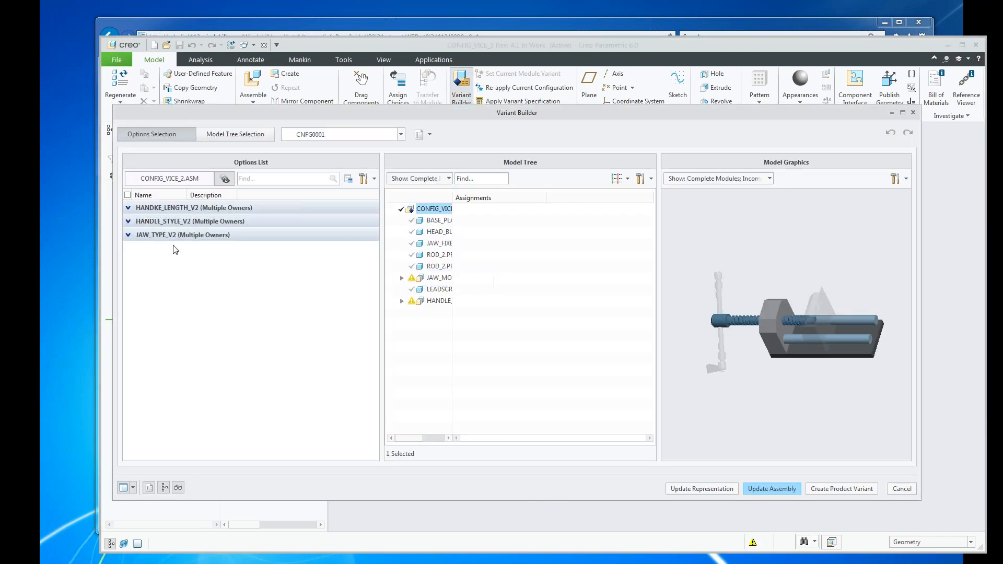
pyautogui.click(128, 208)
pyautogui.click(128, 264)
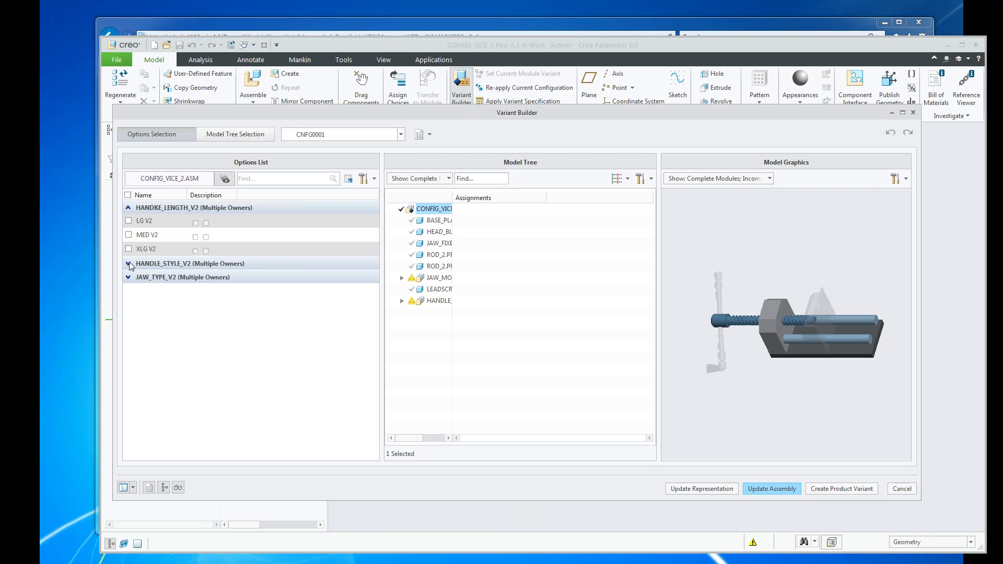
pyautogui.click(128, 306)
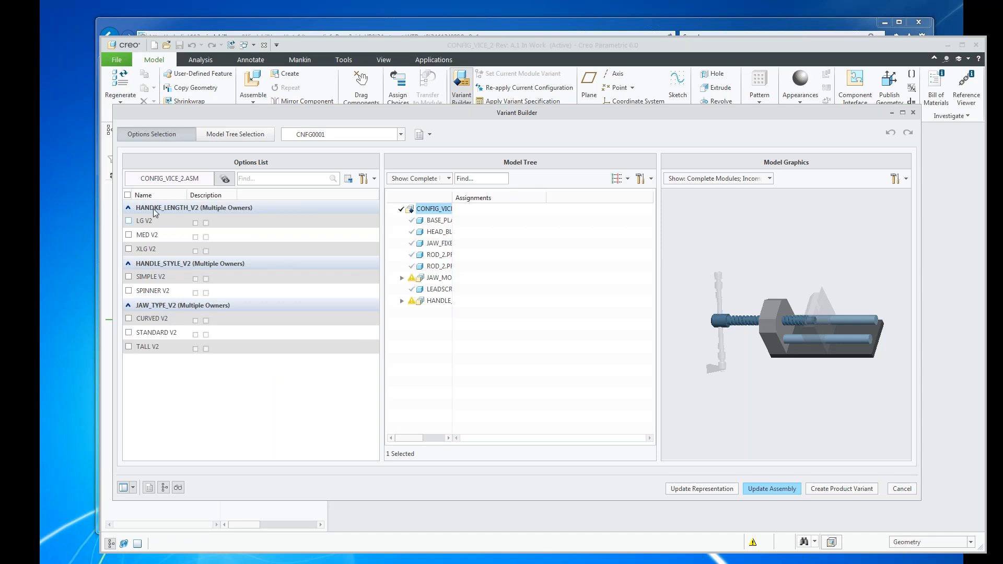
# Try the choices LG V2, XLG V2, SIMPLE V2, SPINNER V2, and CURVED V2, and clear them again.
pyautogui.click(128, 221)
pyautogui.click(129, 249)
pyautogui.click(129, 277)
pyautogui.click(129, 291)
pyautogui.click(128, 319)
pyautogui.click(129, 221)
pyautogui.click(128, 250)
pyautogui.click(128, 277)
pyautogui.click(128, 291)
pyautogui.click(130, 319)
# Examine the components of JAW_MODULE_2.ASM and HANDLE_MODULE_2.ASM available for model tree selection, and cancel Variant Builder.
pyautogui.click(230, 138)
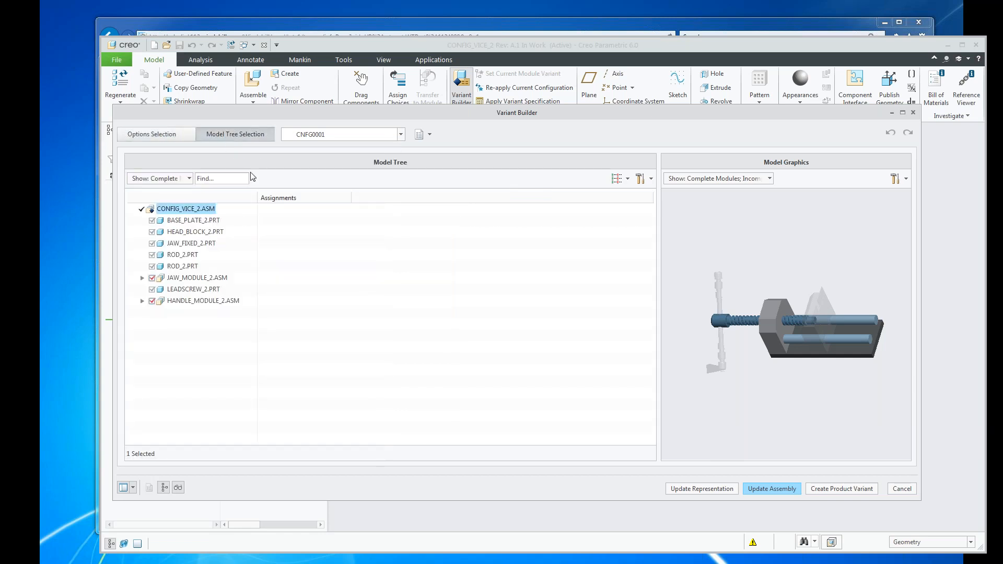
pyautogui.click(143, 279)
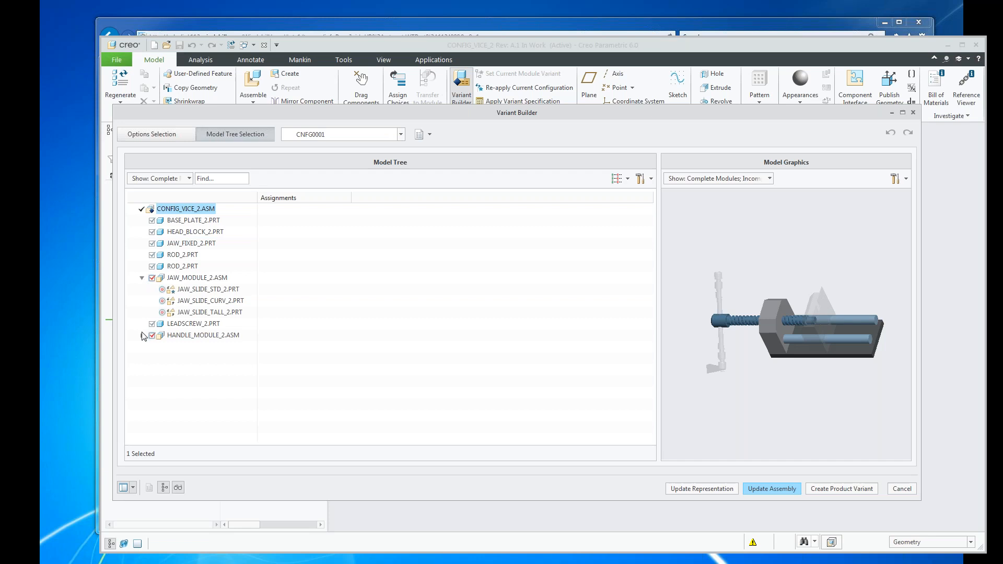
pyautogui.click(142, 335)
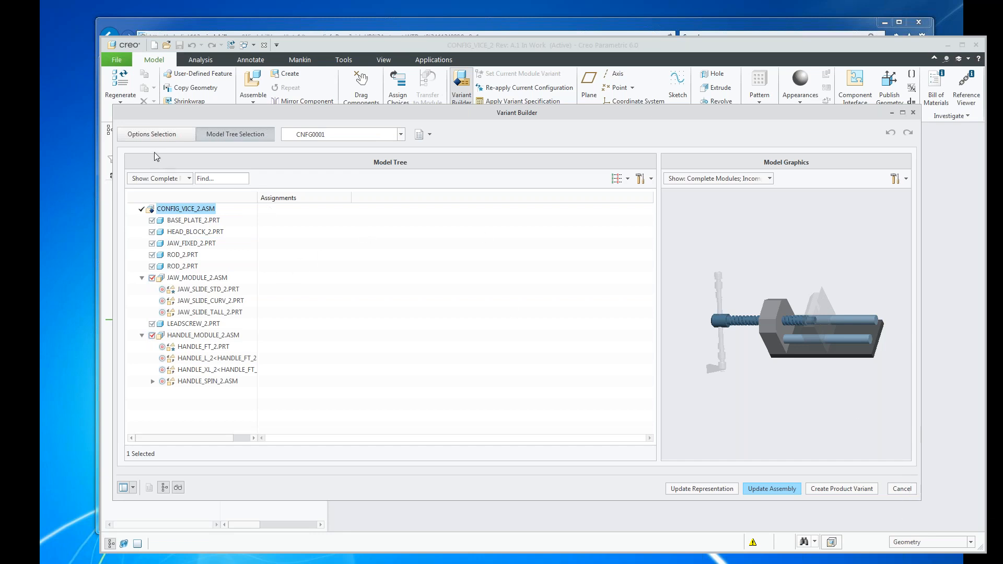
pyautogui.click(144, 134)
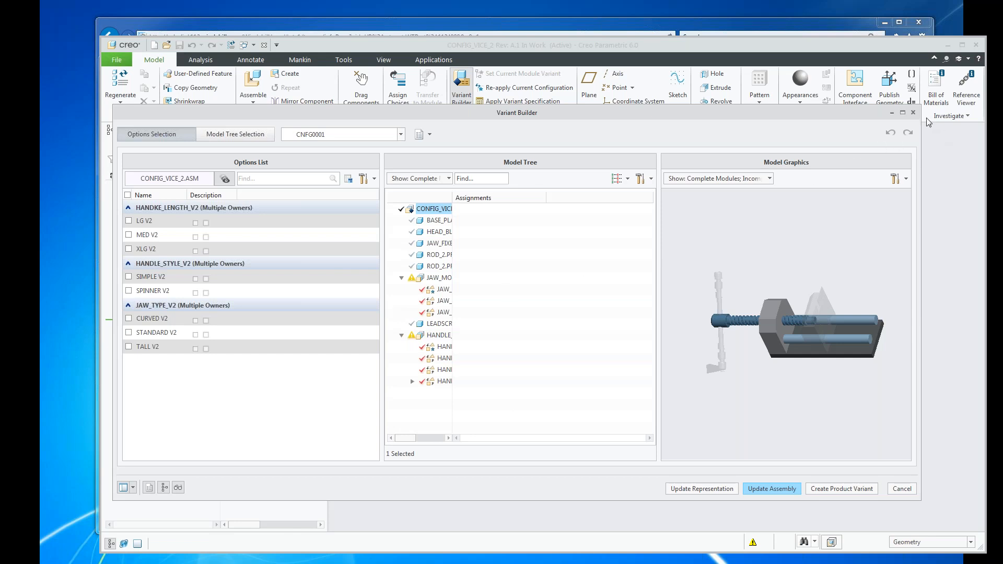
pyautogui.click(902, 489)
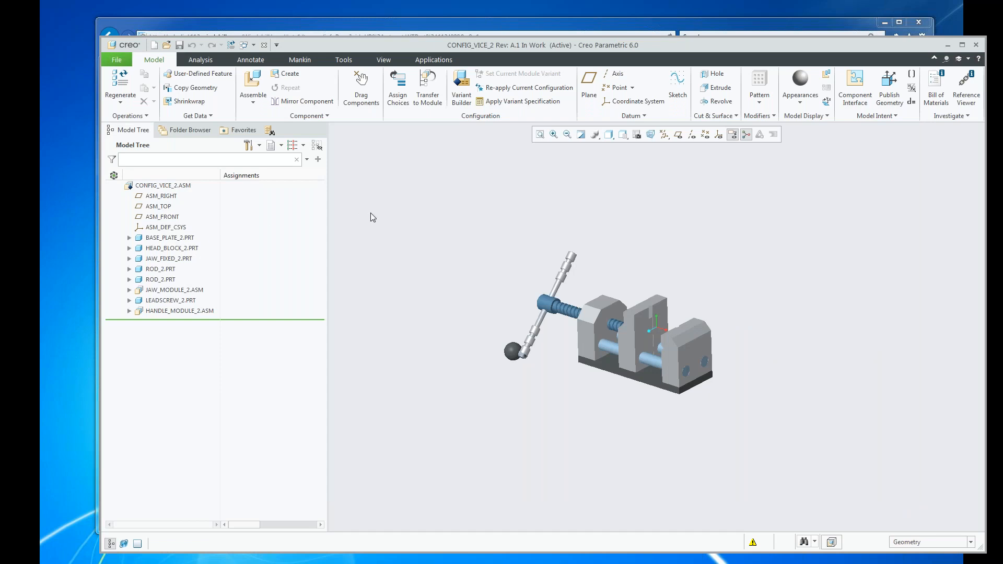
# Start Assign Choices, continue past the read-only conflict without checking out config_vice_2, and expand the HANDKE_LENGTH_V2 and HANDLE_STYLE_V2 option sets.
pyautogui.click(398, 88)
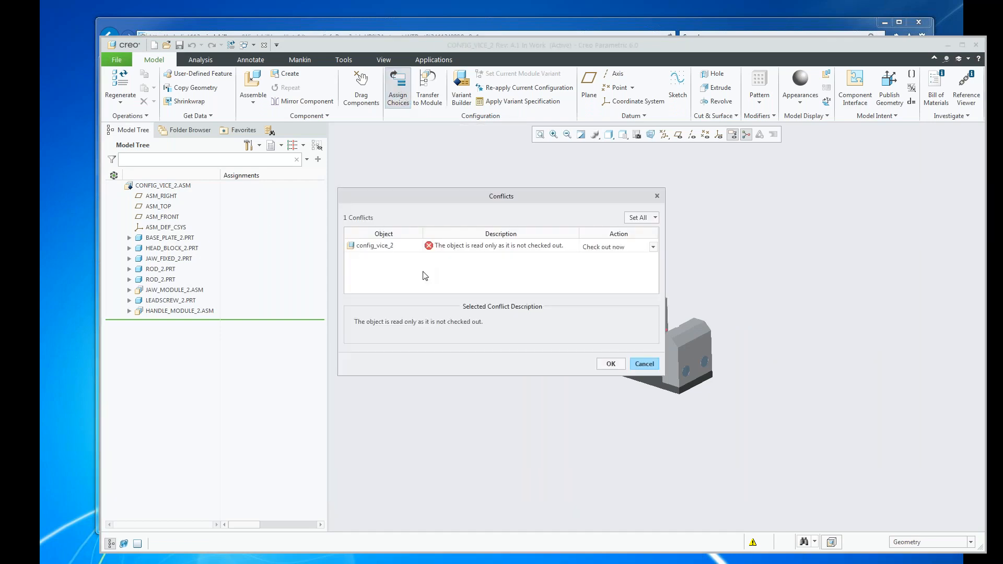
pyautogui.click(653, 246)
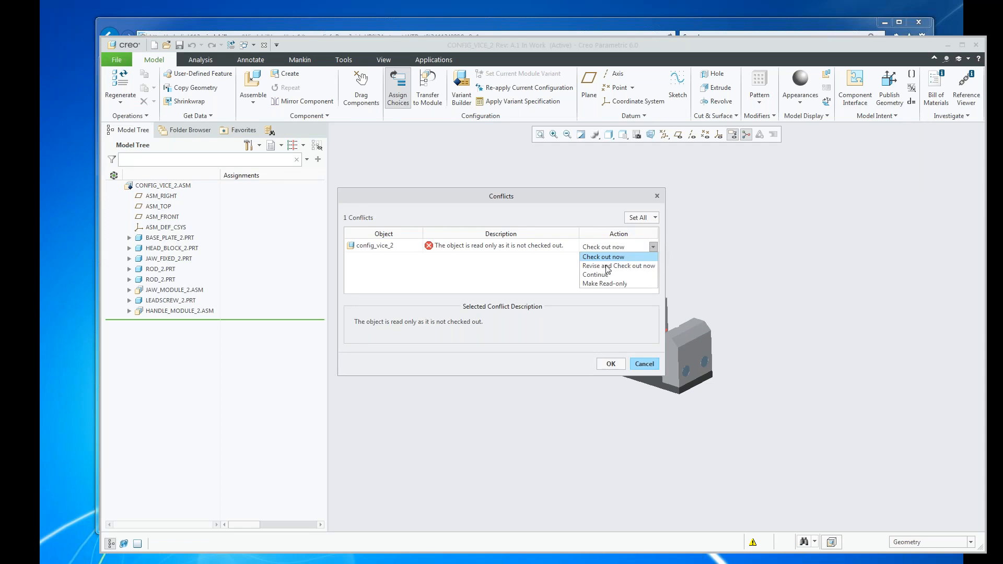
pyautogui.click(598, 275)
pyautogui.click(611, 365)
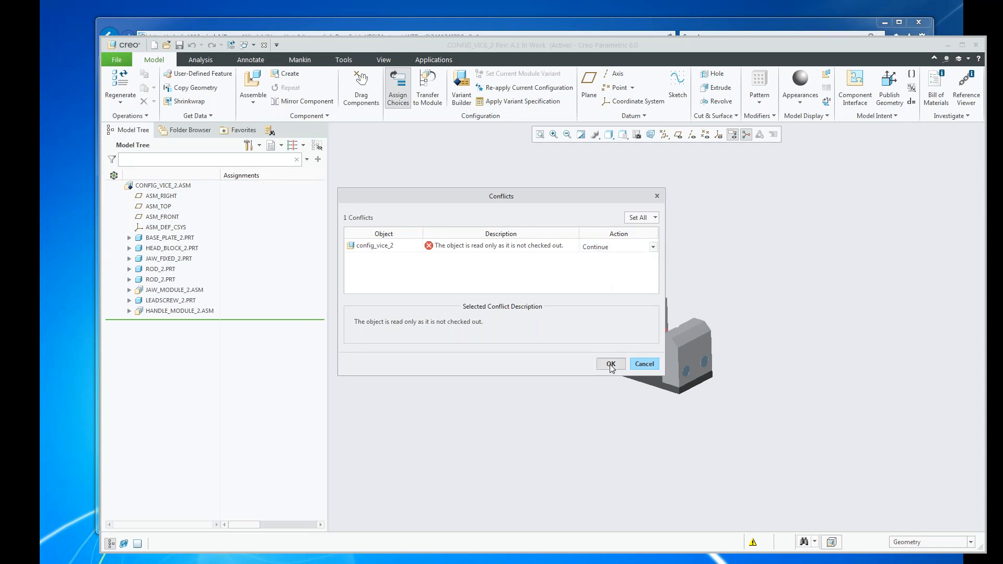
pyautogui.click(453, 270)
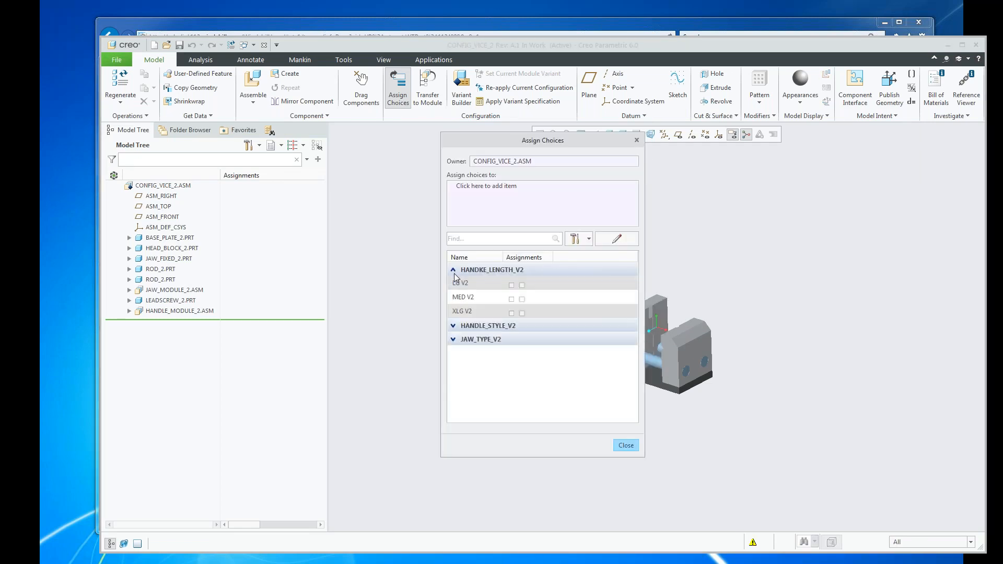
pyautogui.click(453, 326)
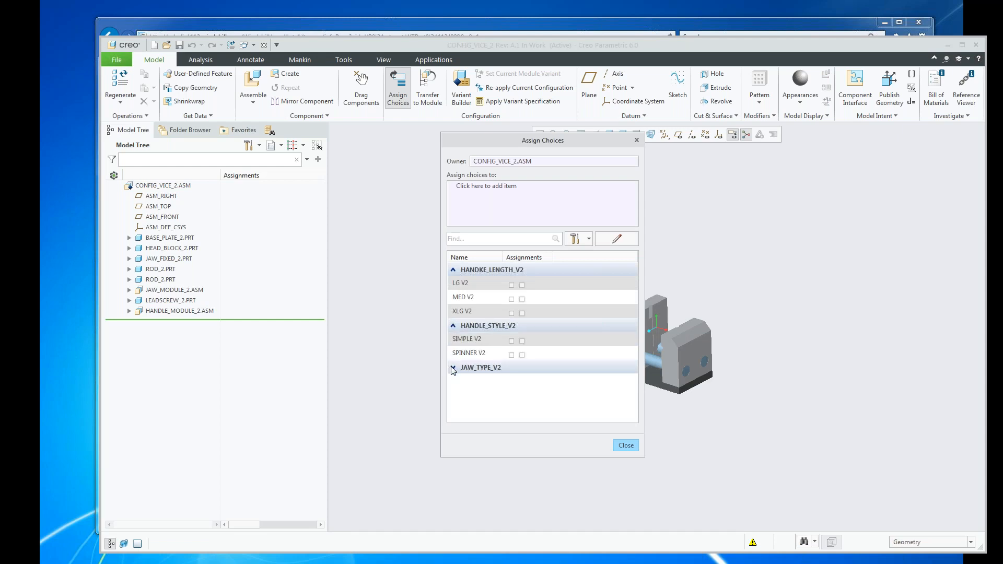
# Assign the choices MED V2 and SIMPLE V2 to HANDLE_FT_2.PRT in HANDLE_MODULE_2.ASM.
pyautogui.click(482, 194)
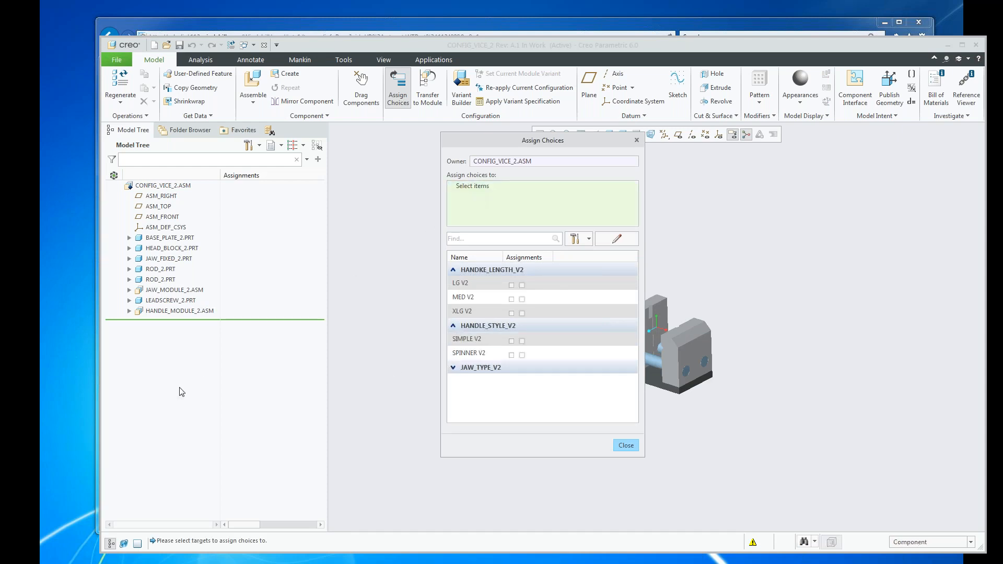
pyautogui.click(129, 312)
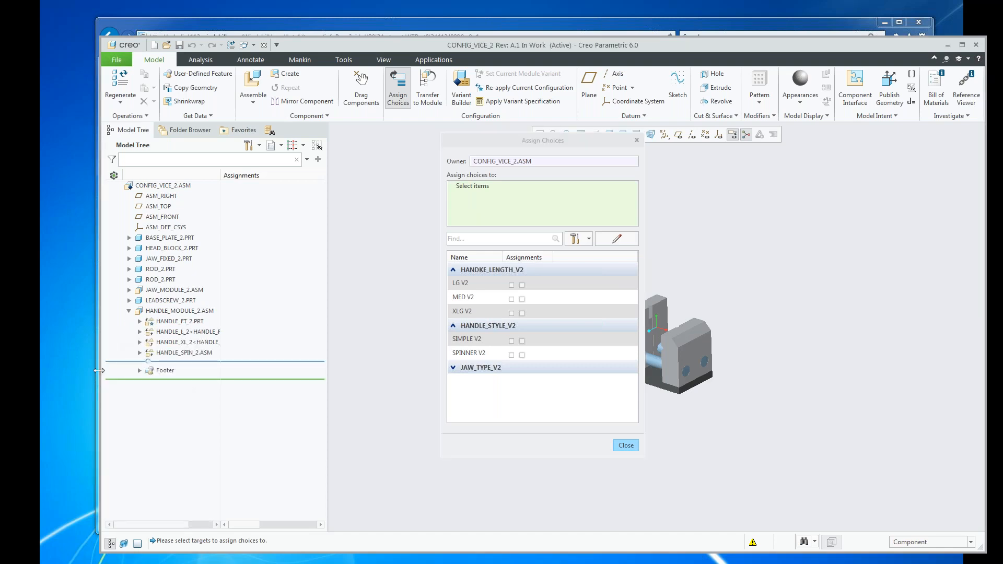
pyautogui.click(169, 322)
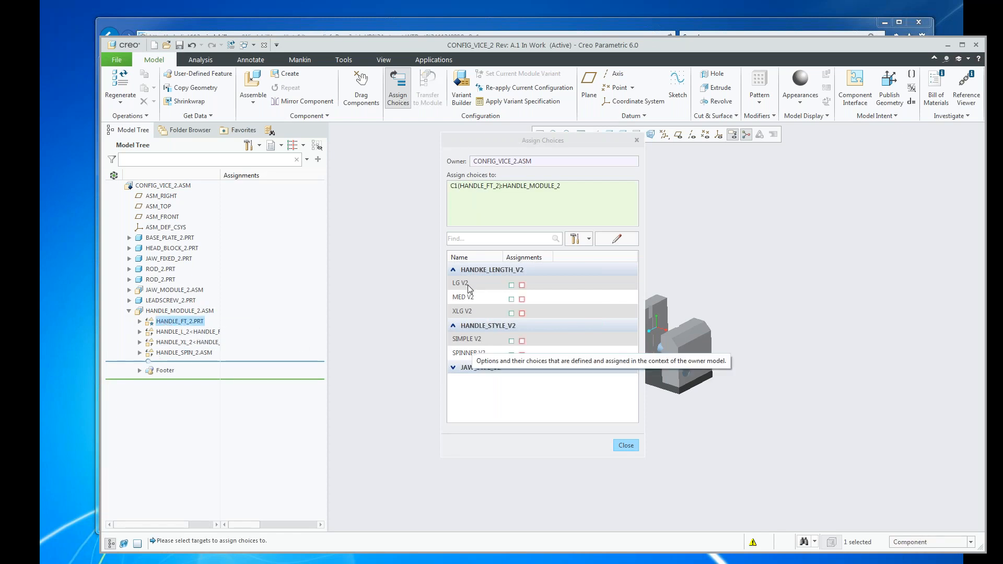
pyautogui.click(511, 299)
pyautogui.click(509, 329)
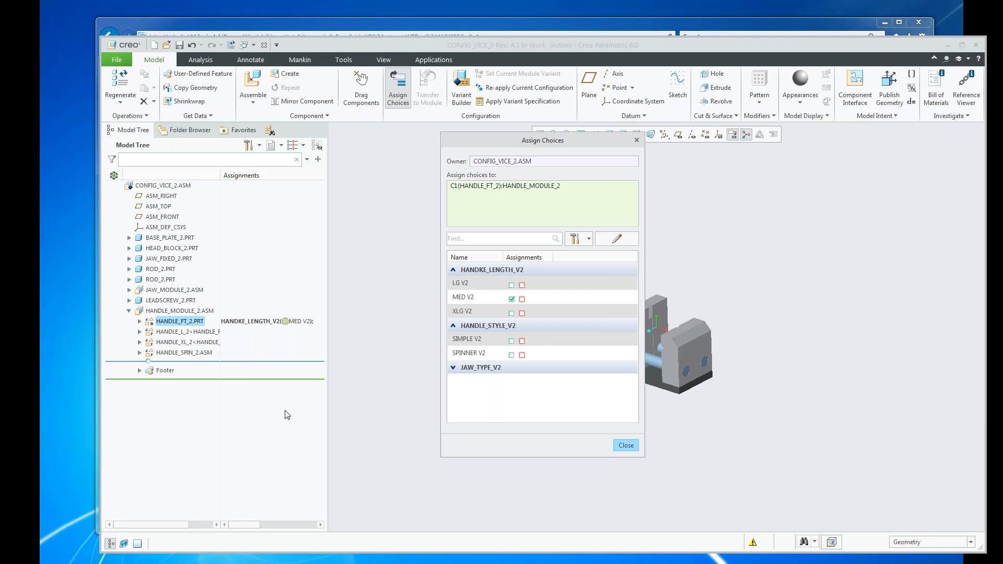
pyautogui.click(511, 342)
pyautogui.click(510, 328)
# Assign only the SPINNER V2 choice to HANDLE_SPIN_2.ASM and finish assigning choices.
pyautogui.click(470, 187)
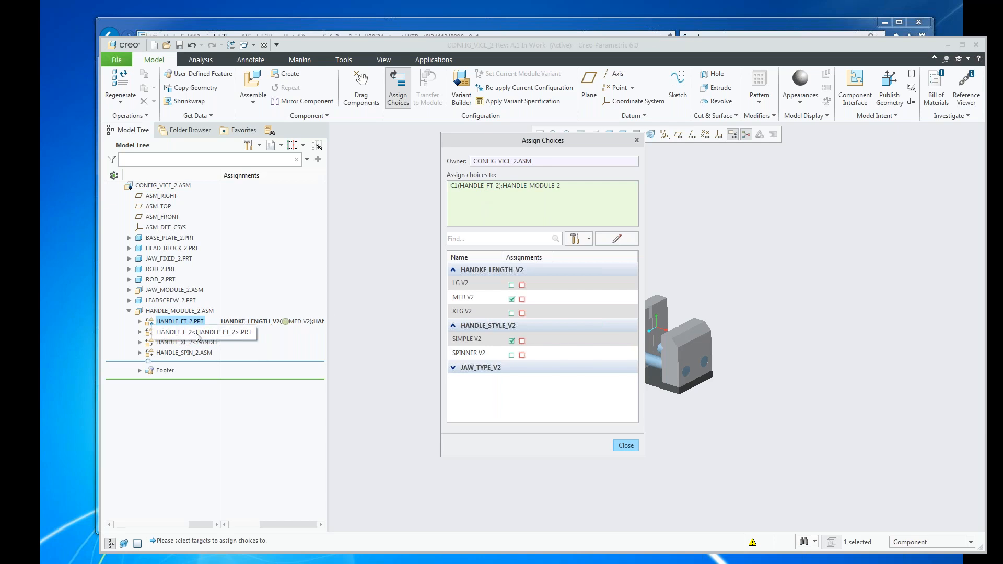
pyautogui.click(188, 353)
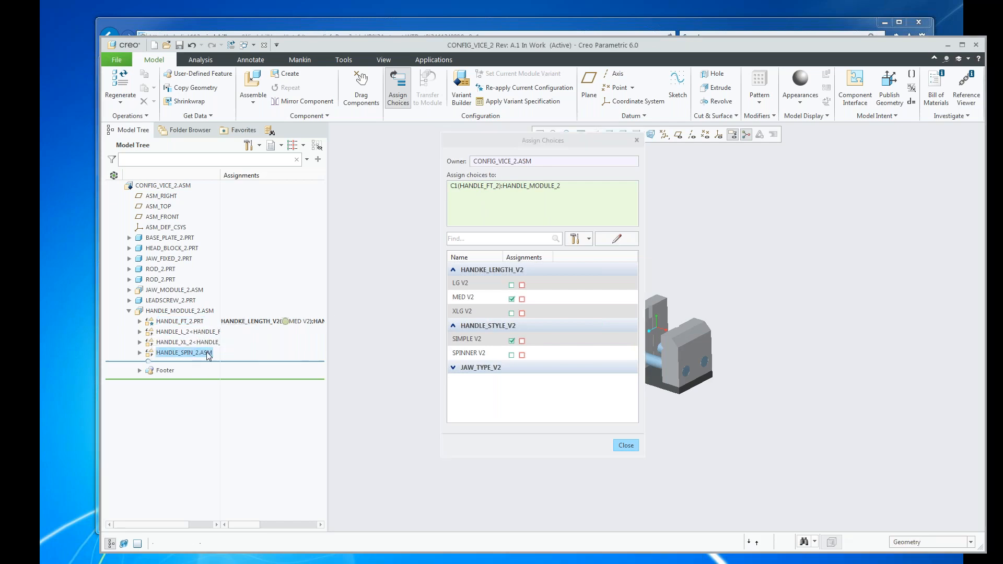
pyautogui.click(512, 356)
pyautogui.click(510, 332)
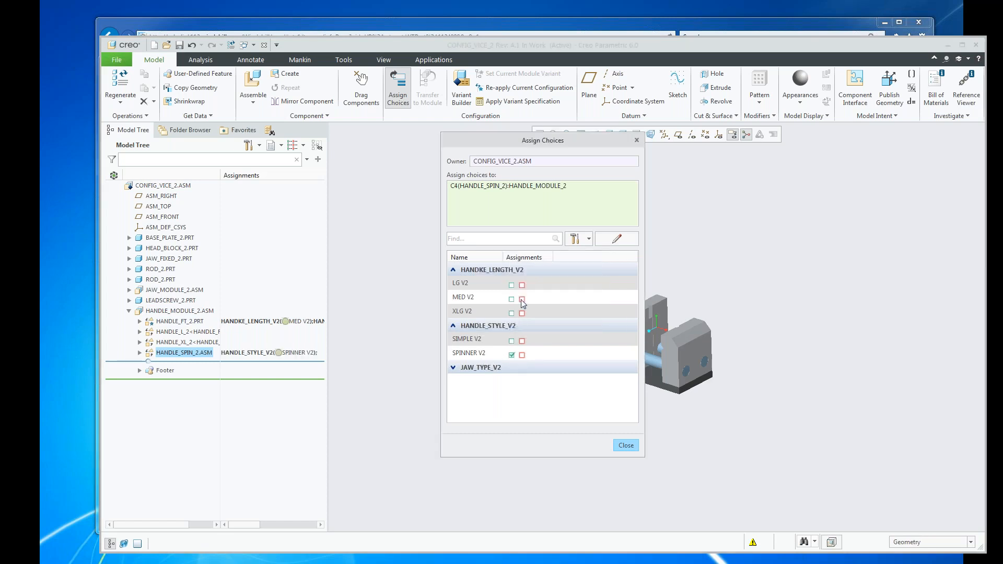
pyautogui.click(522, 285)
pyautogui.click(509, 331)
pyautogui.click(522, 300)
pyautogui.click(507, 326)
pyautogui.click(507, 326)
pyautogui.click(623, 445)
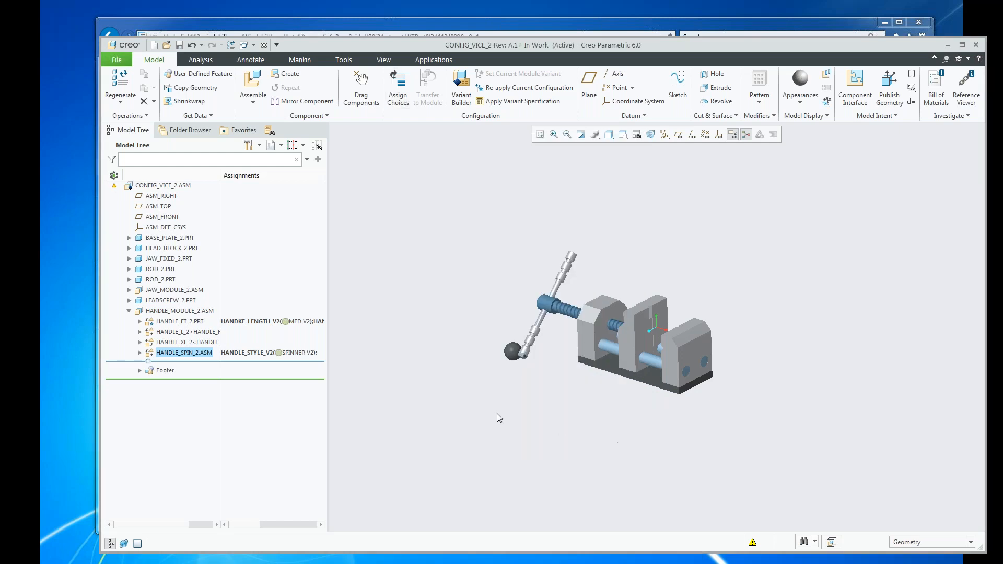
# Preview the SPINNER V2 handle style in Variant Builder and inspect the handle in the model graphics.
pyautogui.click(461, 88)
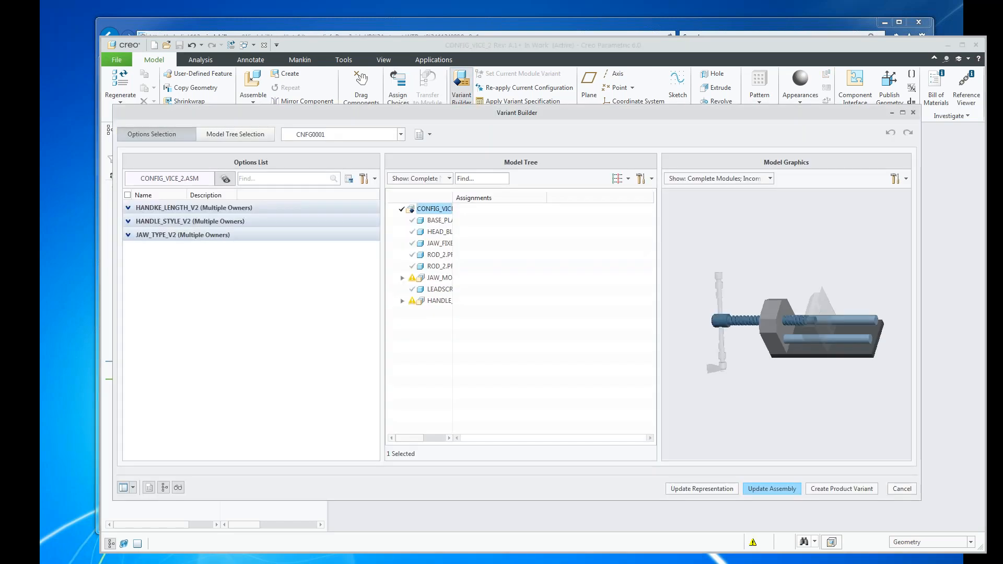
pyautogui.click(128, 208)
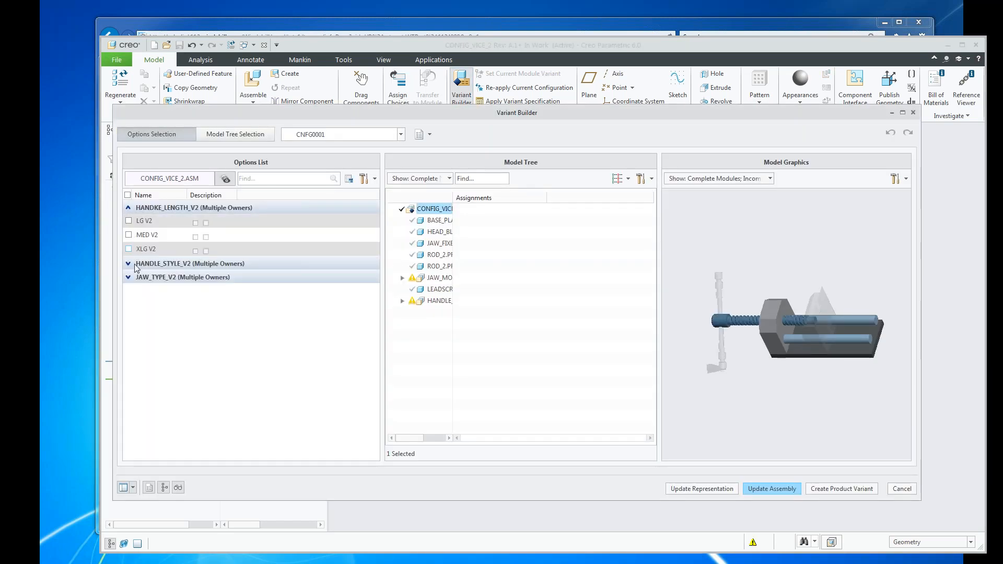
pyautogui.click(128, 264)
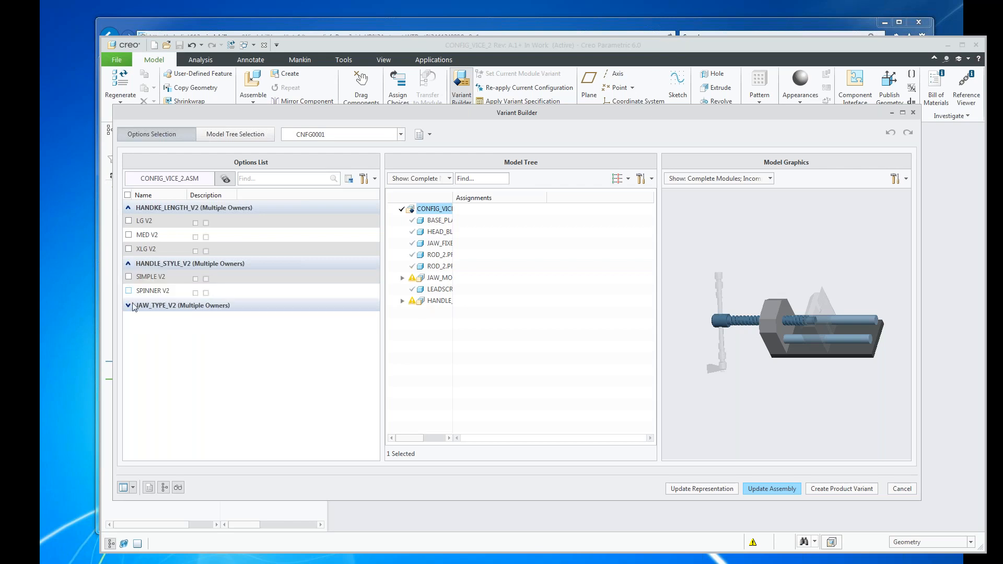
pyautogui.click(128, 290)
pyautogui.scroll(4, 734, 332)
pyautogui.scroll(-3, 723, 352)
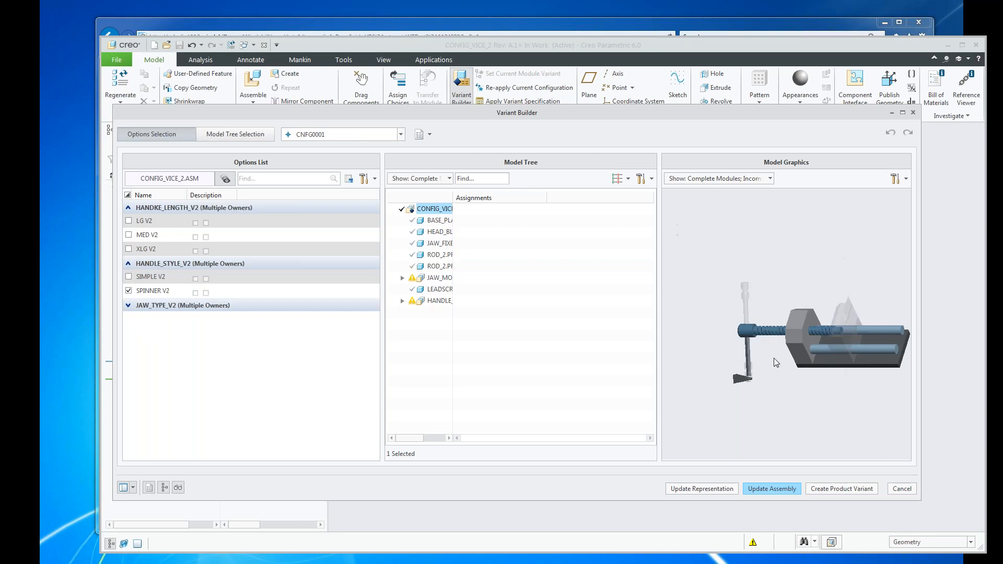
pyautogui.scroll(5, 731, 366)
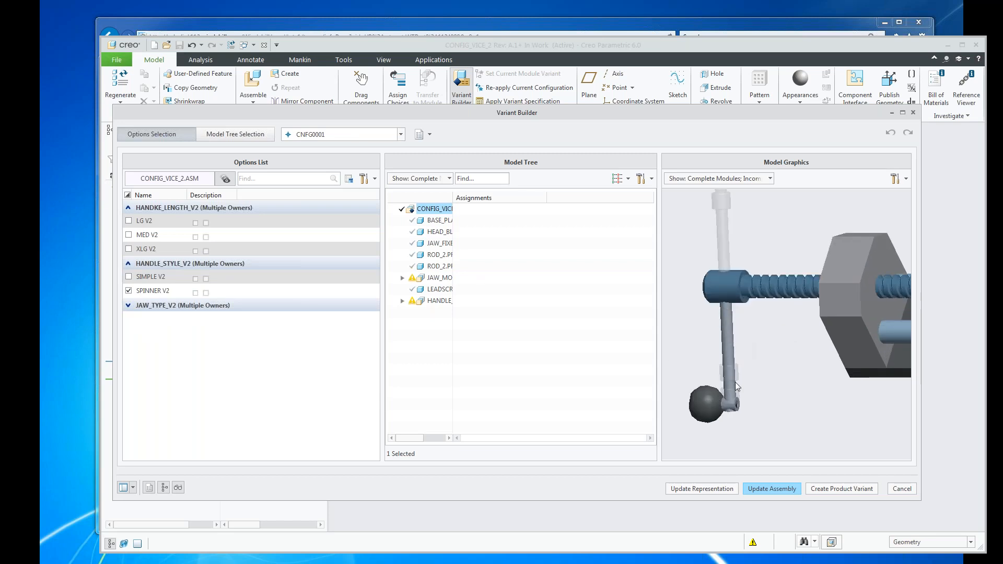
# Clear SPINNER V2 and preview the handle lengths MED V2 and LG V2 one at a time, clearing each choice.
pyautogui.click(128, 290)
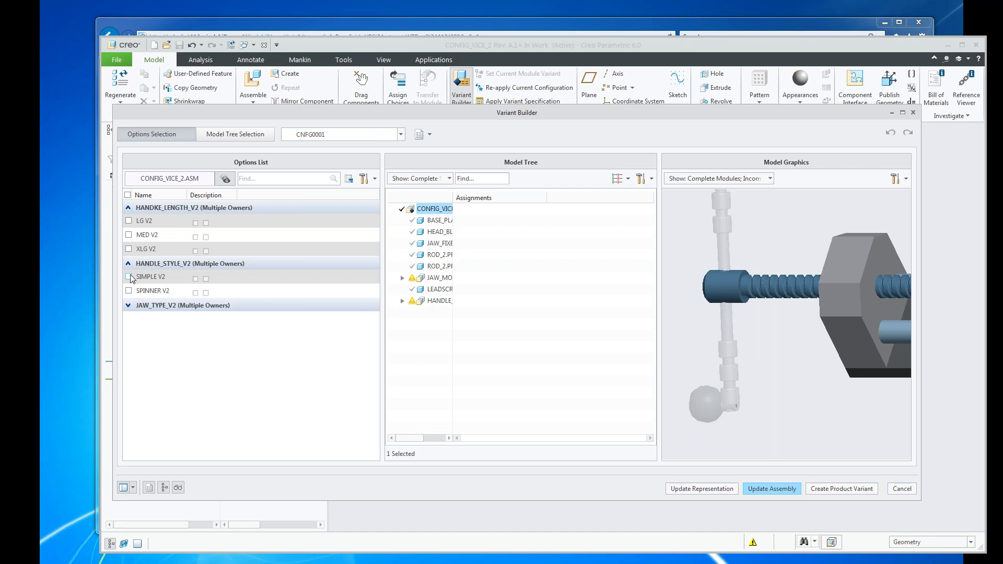
pyautogui.click(129, 235)
pyautogui.click(128, 221)
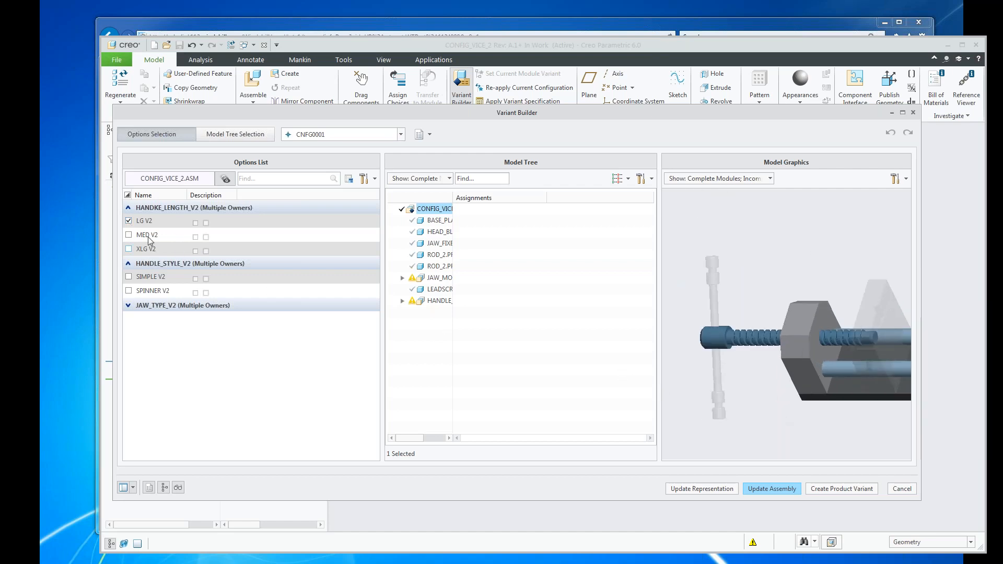
pyautogui.click(128, 221)
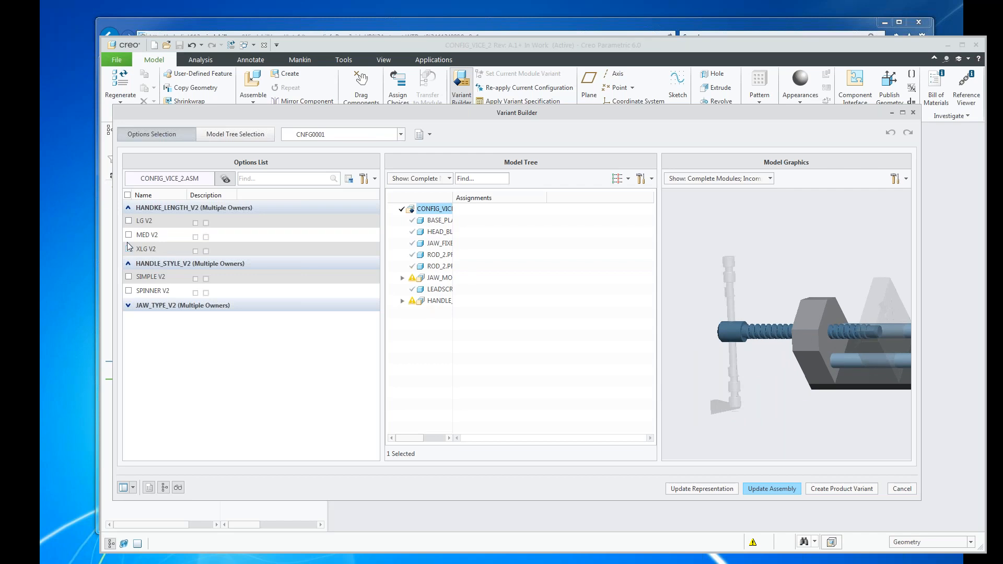
# Preview the MED V2 handle length, and switch to the V2 V1 configuration without saving the changes to CNFG0001.
pyautogui.click(129, 235)
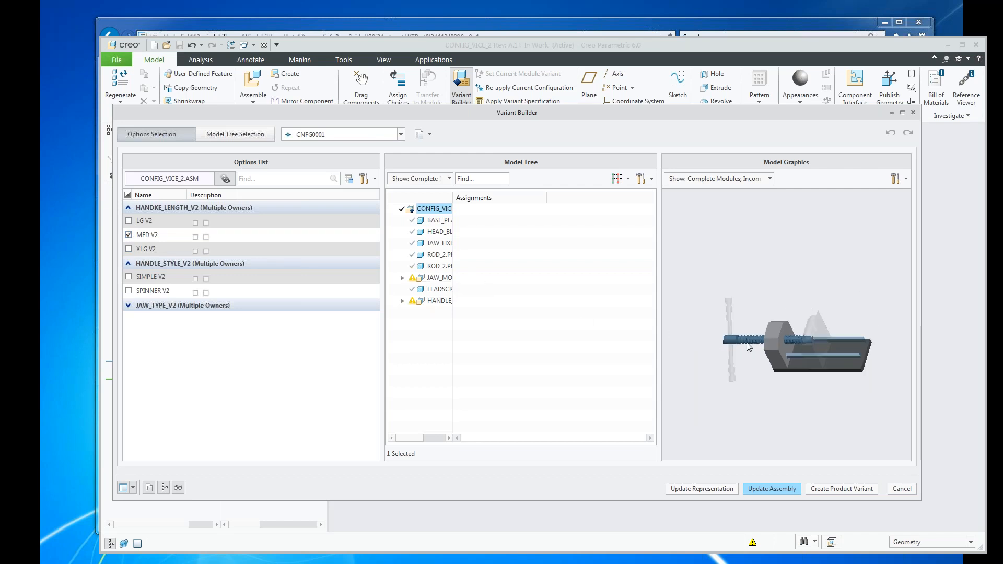
pyautogui.scroll(2, 707, 322)
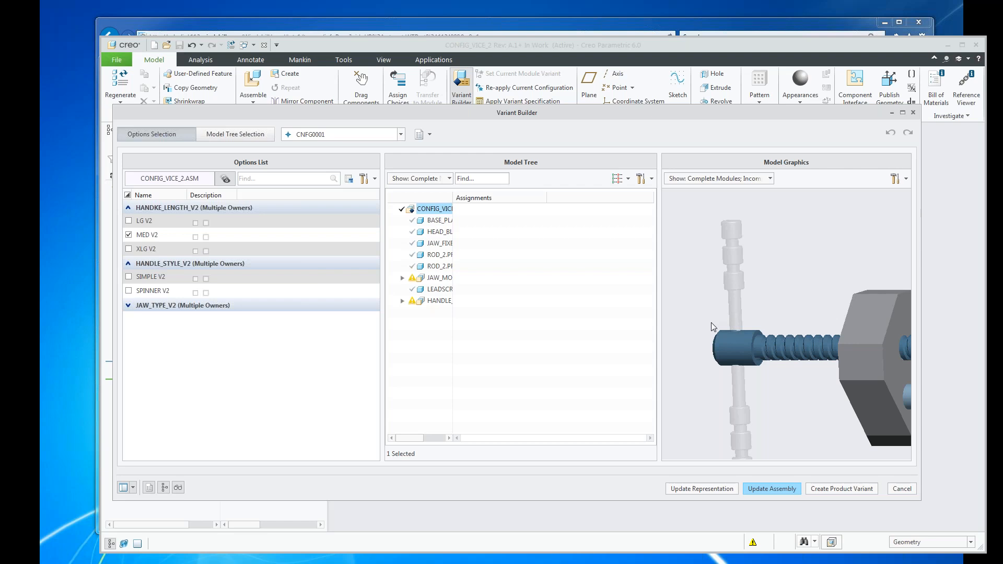
pyautogui.click(402, 135)
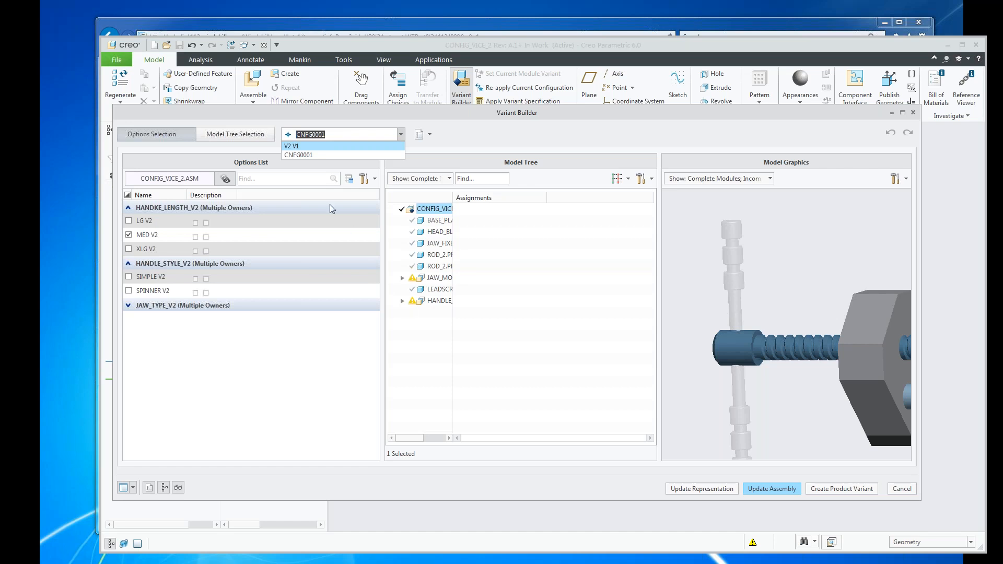
pyautogui.click(293, 147)
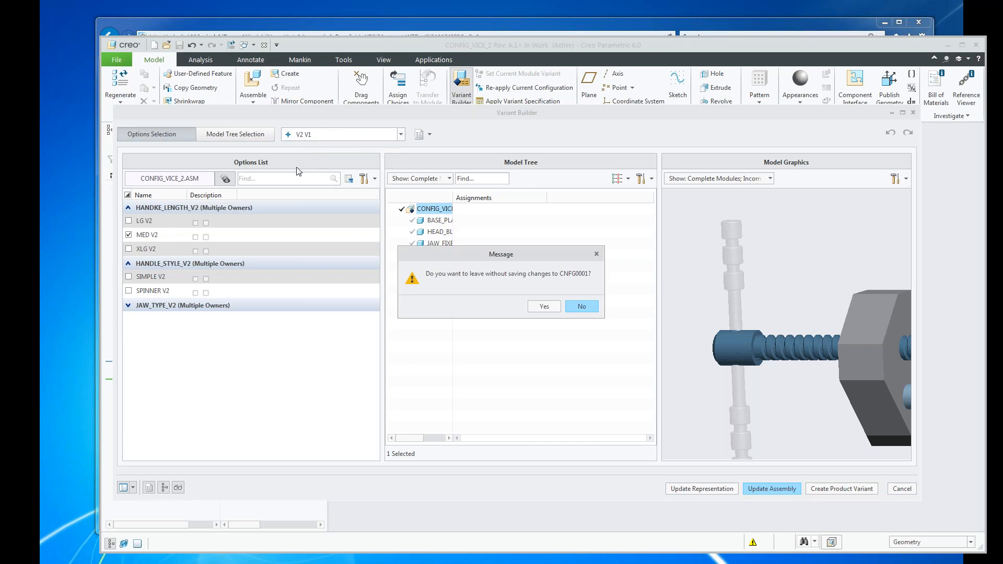
pyautogui.click(551, 308)
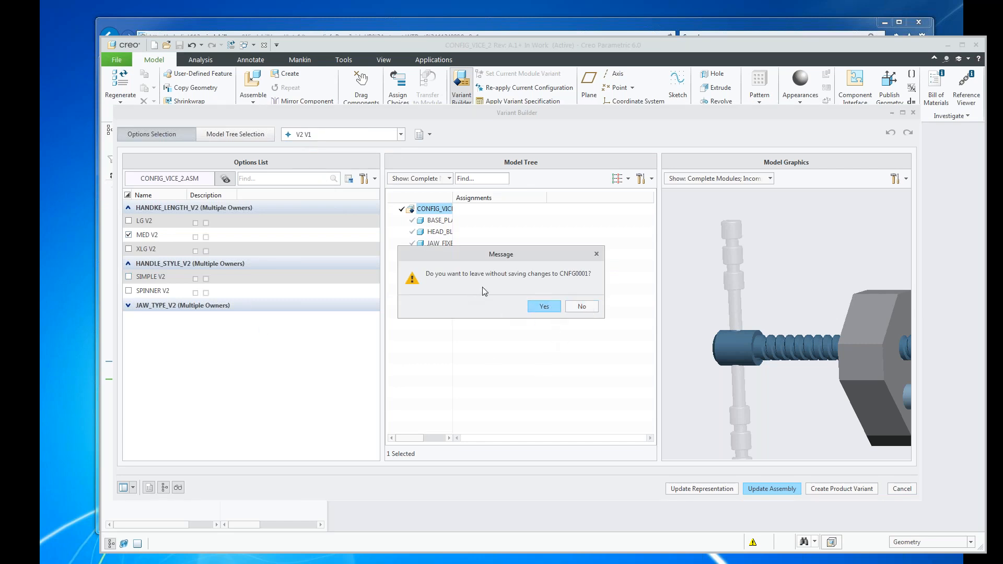
pyautogui.click(554, 308)
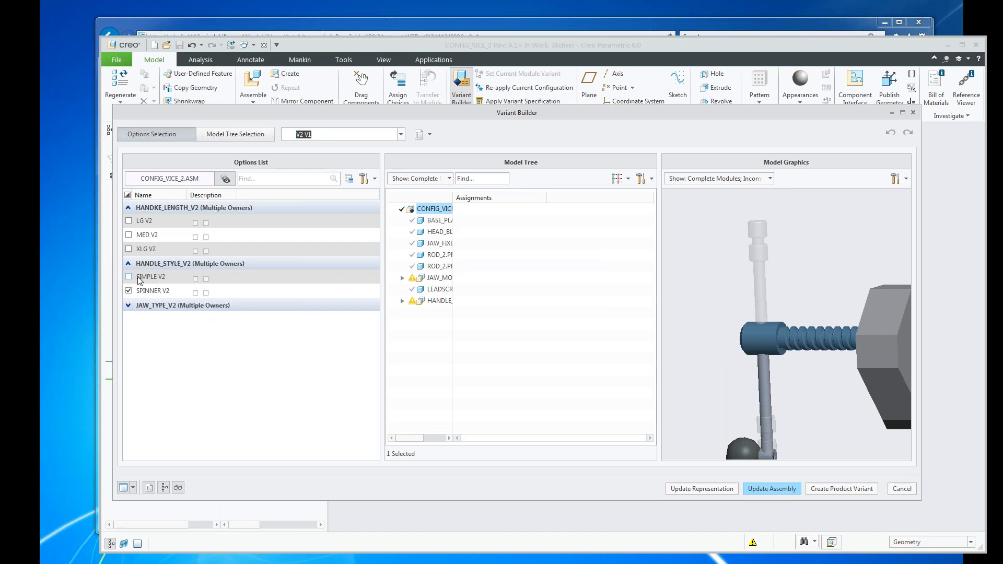
# Expand the JAW_TYPE_V2 choices, inspect the V2 V1 jaw area in the model graphics, and leave Variant Builder without updating the assembly.
pyautogui.click(128, 306)
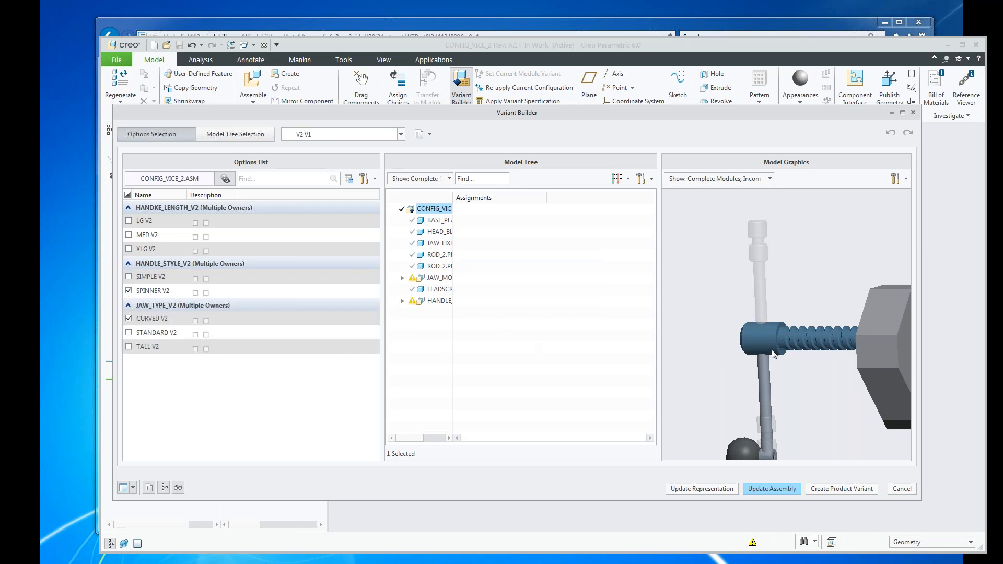
pyautogui.scroll(-5, 738, 337)
pyautogui.moveTo(739, 337); pyautogui.dragTo(763, 313, button='middle')
pyautogui.scroll(5, 763, 311)
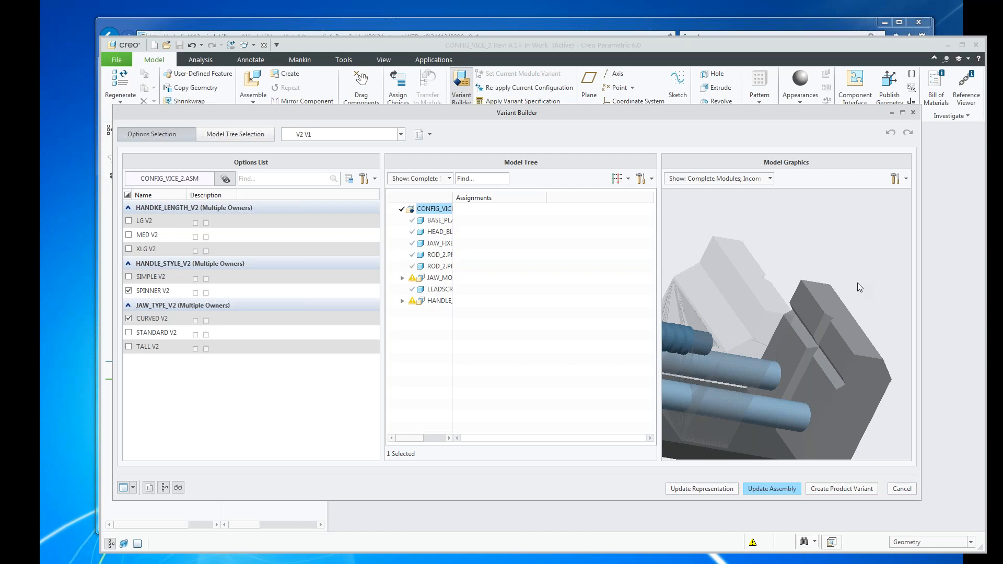
pyautogui.scroll(-5, 858, 287)
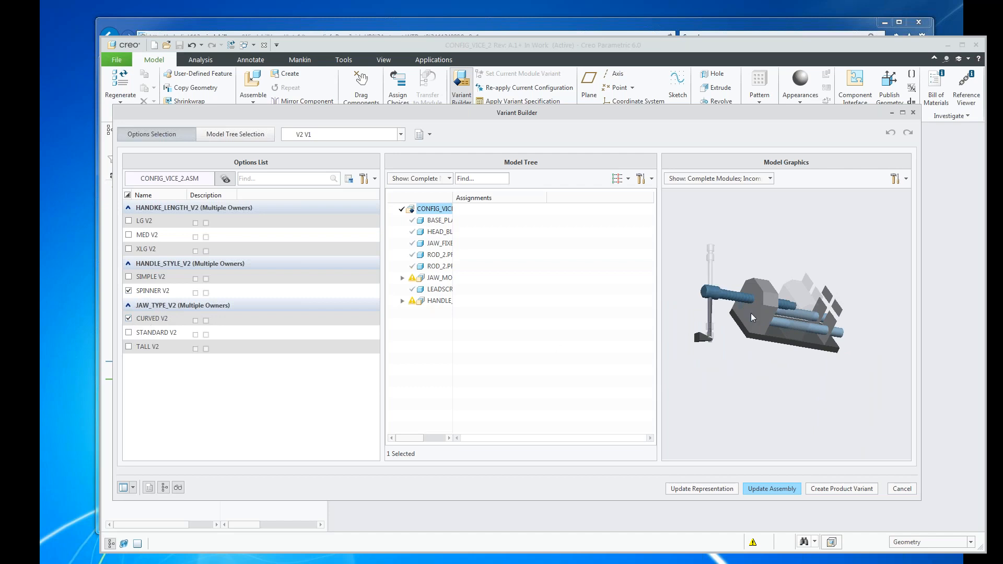
pyautogui.scroll(8, 804, 308)
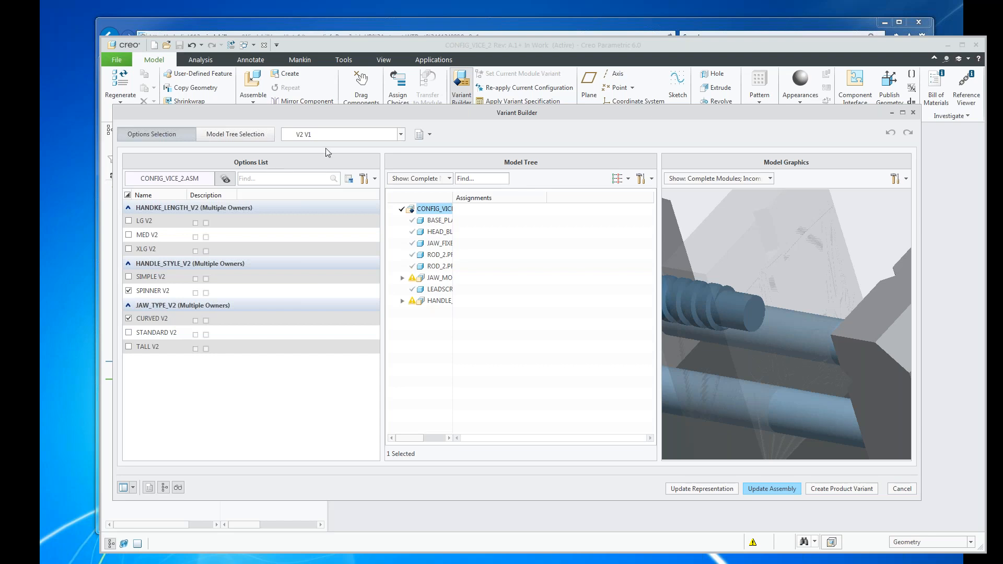
pyautogui.click(895, 492)
# Collapse HANDLE_MODULE_2.ASM, expand JAW_MODULE_2.ASM, and highlight its standard, curved and tall jaw slide parts one after another.
pyautogui.moveTo(563, 362); pyautogui.dragTo(590, 365, button='middle')
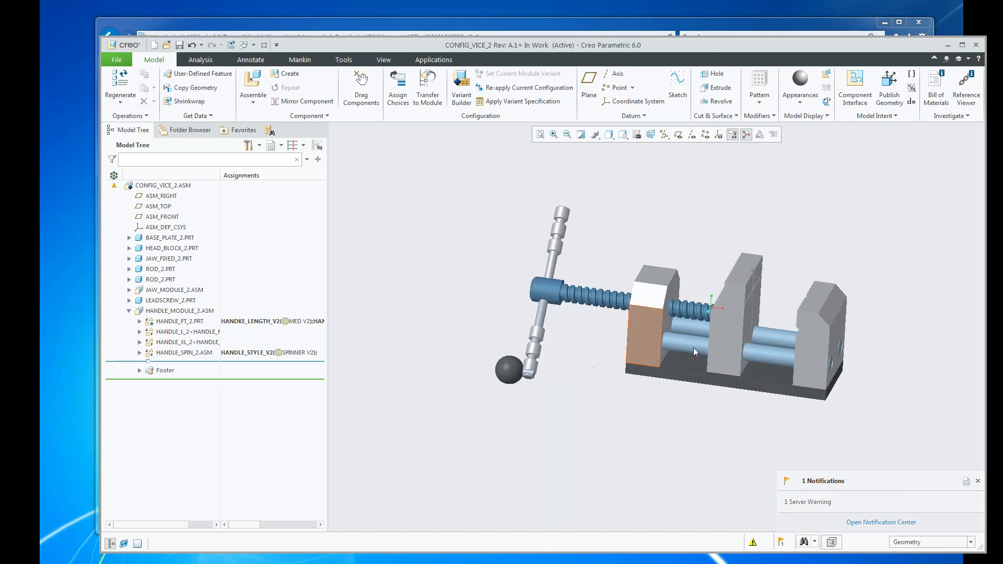
pyautogui.scroll(3, 700, 345)
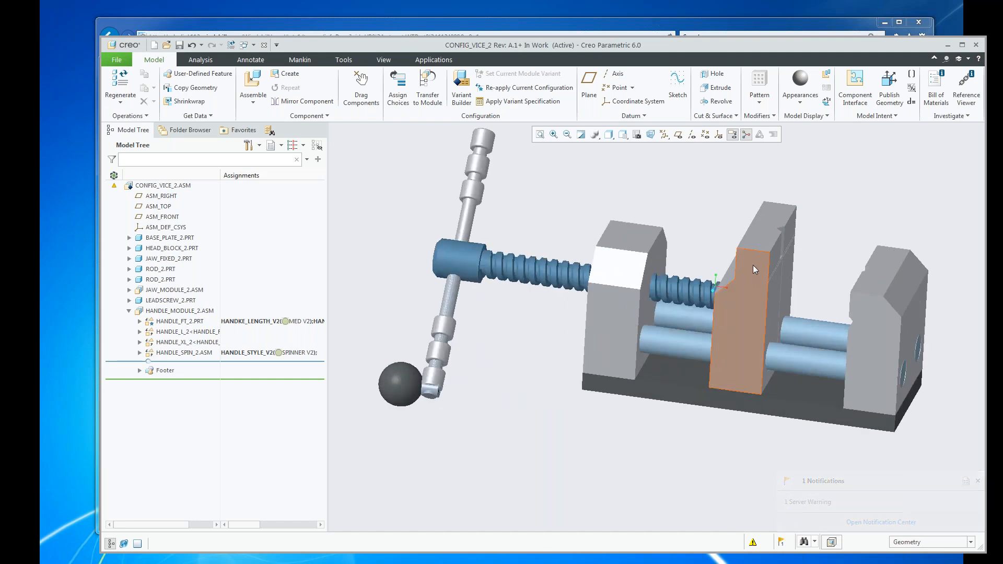
pyautogui.scroll(-1, 515, 332)
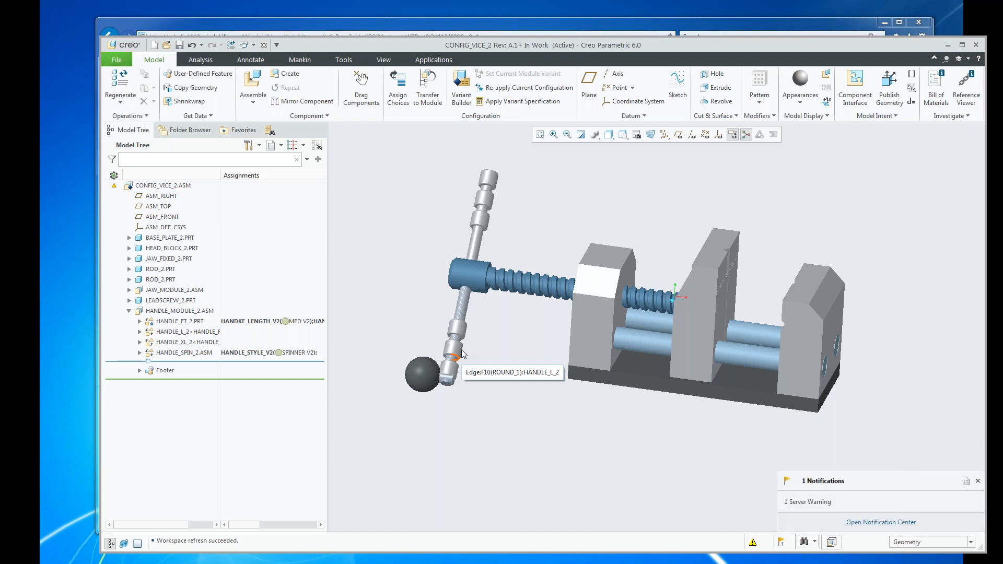
pyautogui.scroll(4, 760, 293)
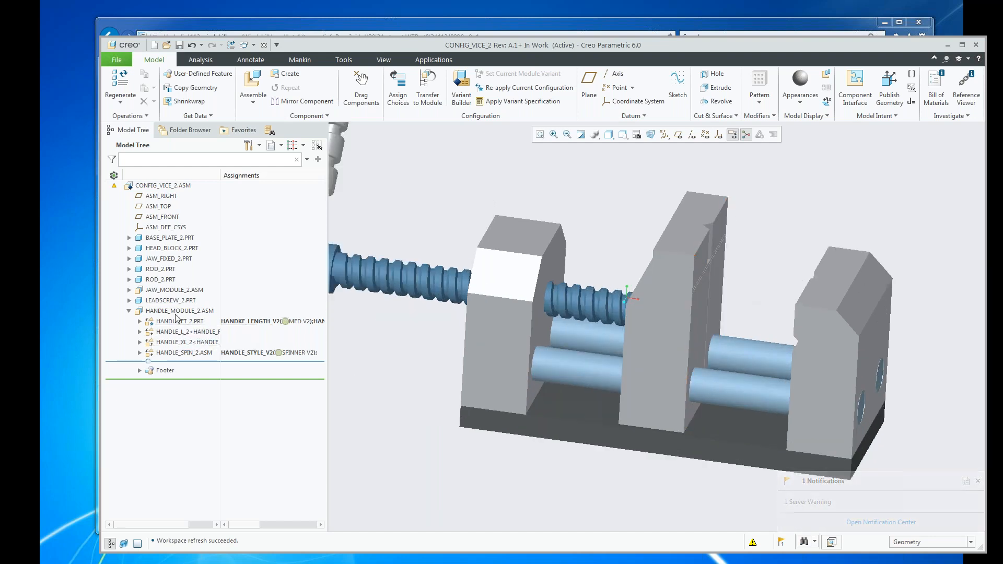
pyautogui.click(129, 311)
pyautogui.click(129, 290)
pyautogui.click(180, 302)
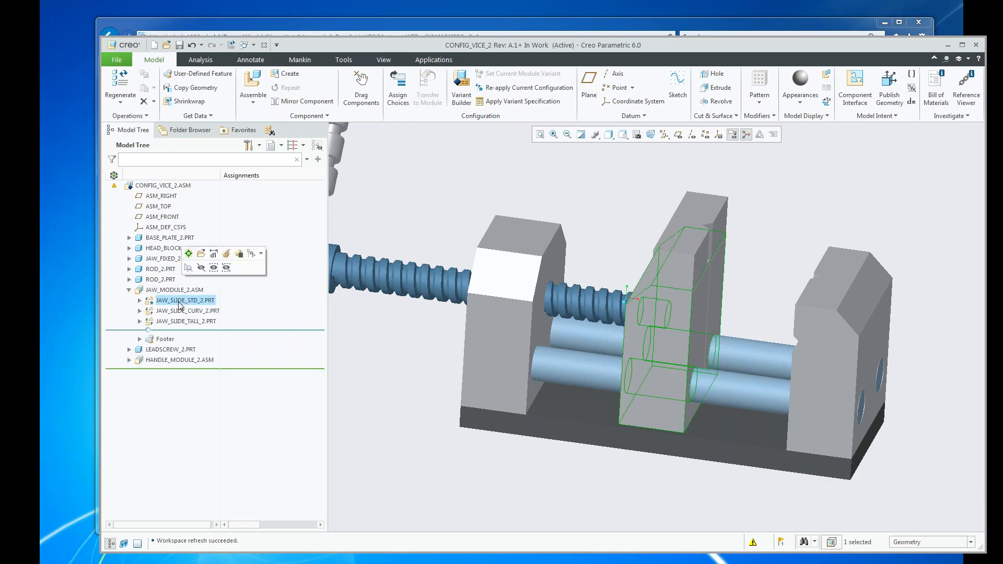
pyautogui.click(177, 312)
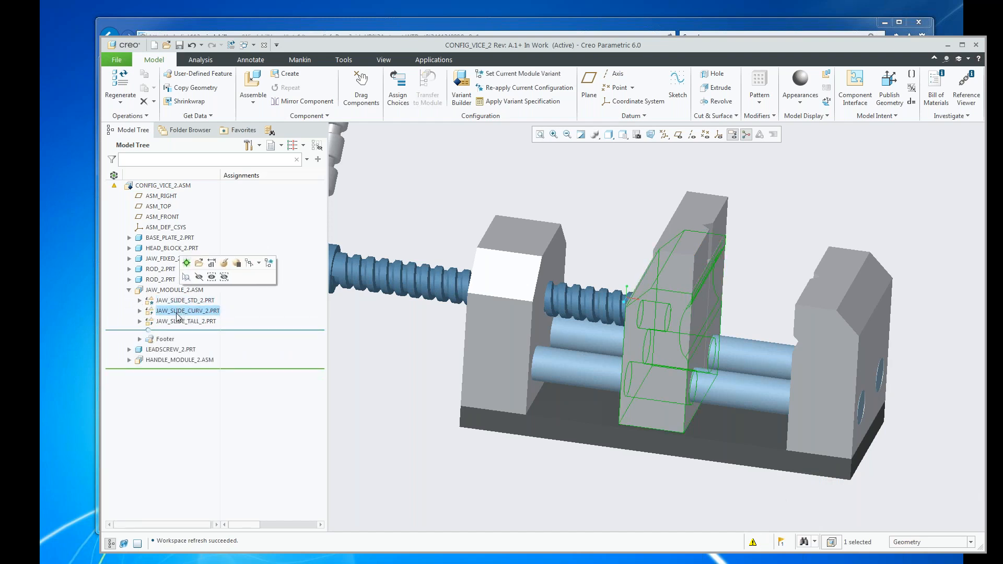
pyautogui.click(192, 323)
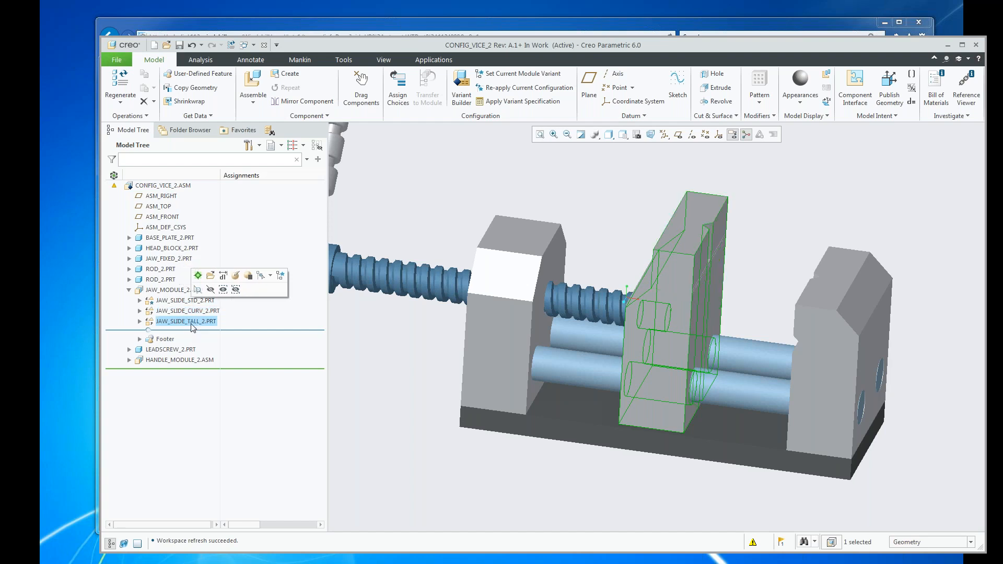